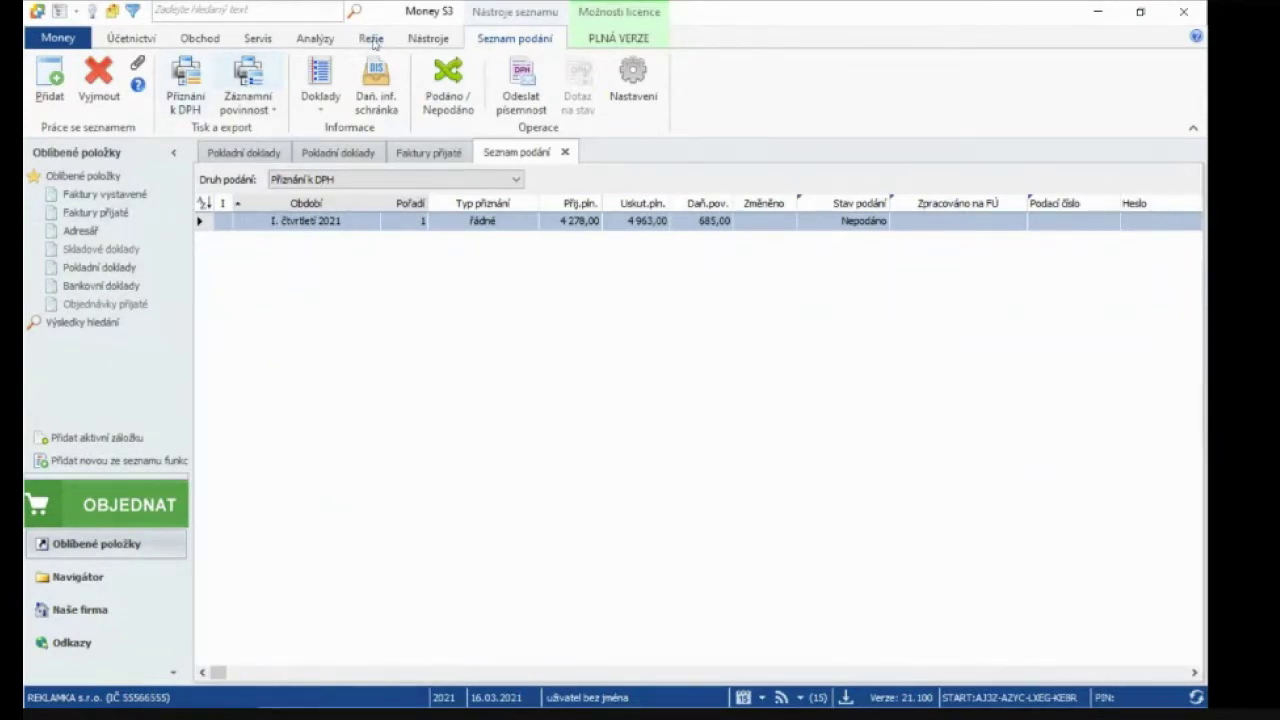
Switch to the Režie ribbon to show the payroll and overhead functions
click(371, 39)
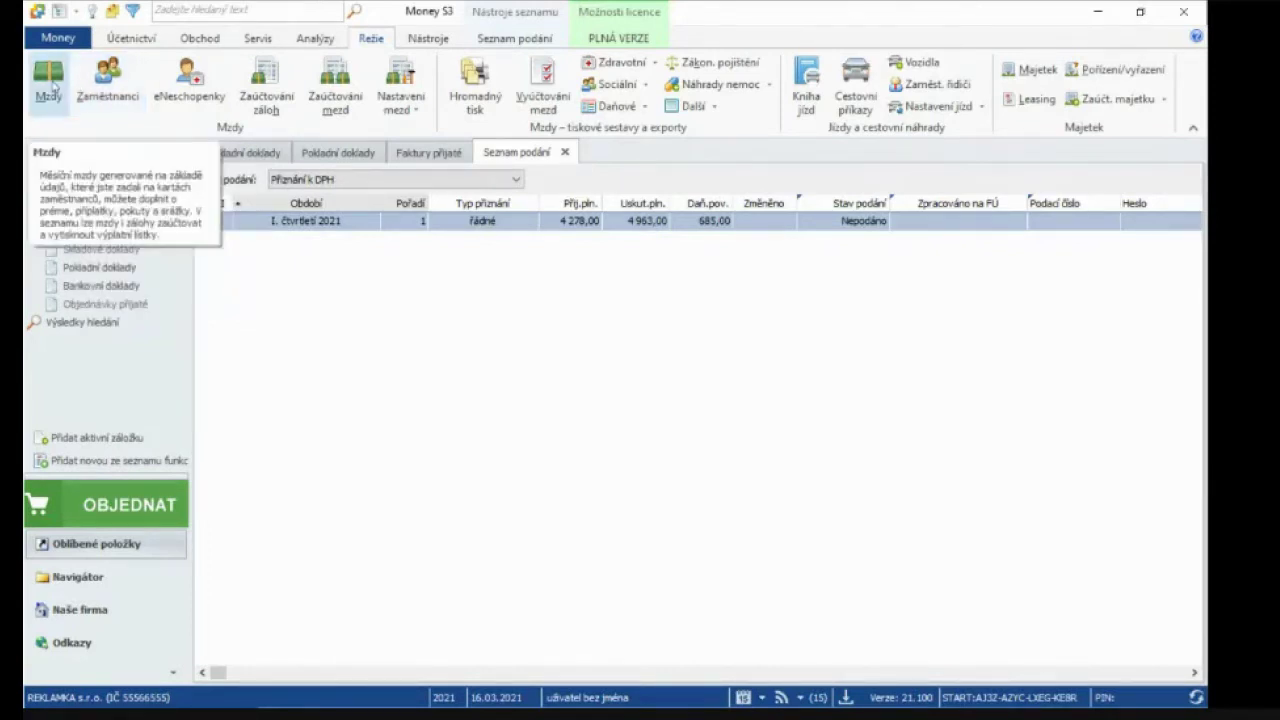
Open Zaměstnanci from the Režie ribbon and start a new employee card
click(108, 88)
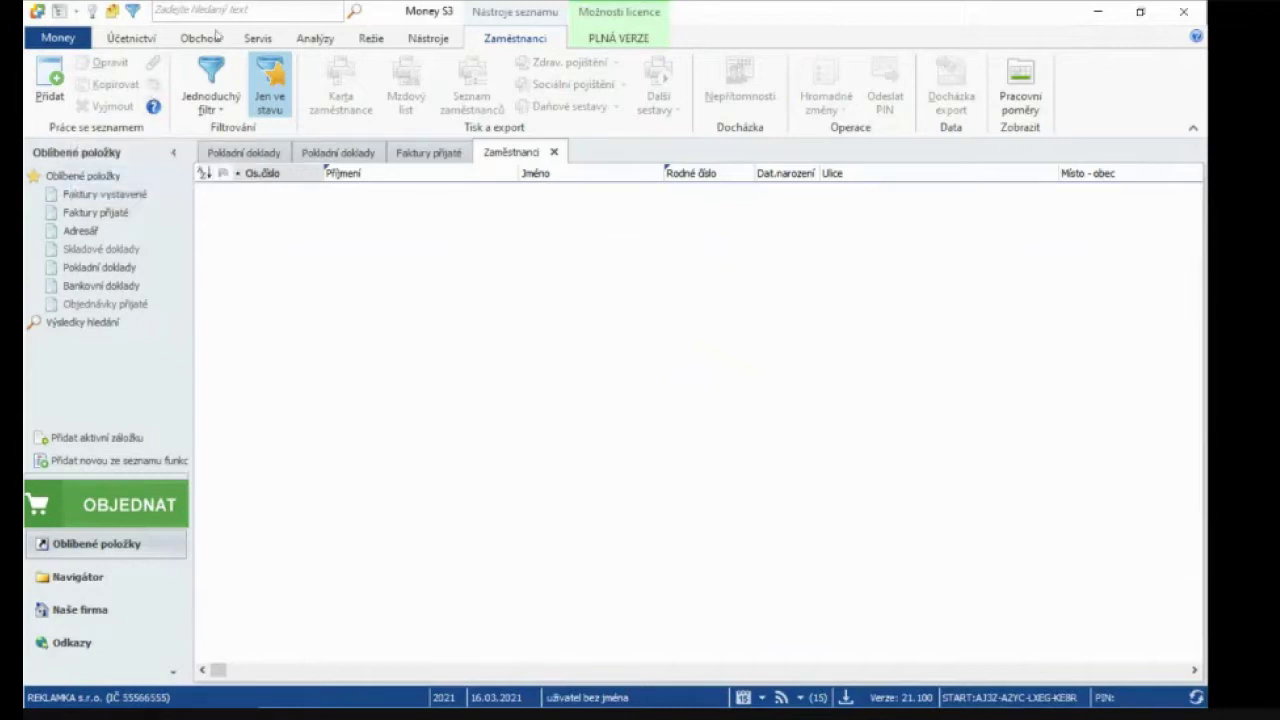
click(366, 40)
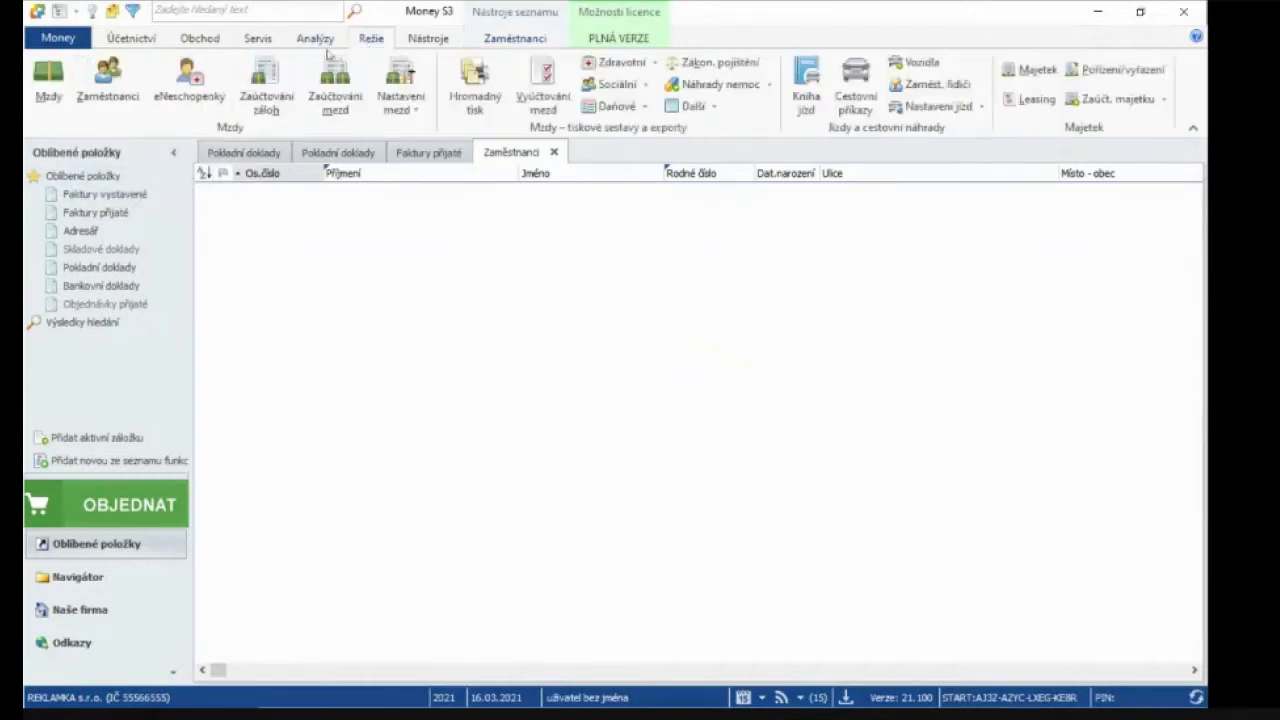
click(110, 80)
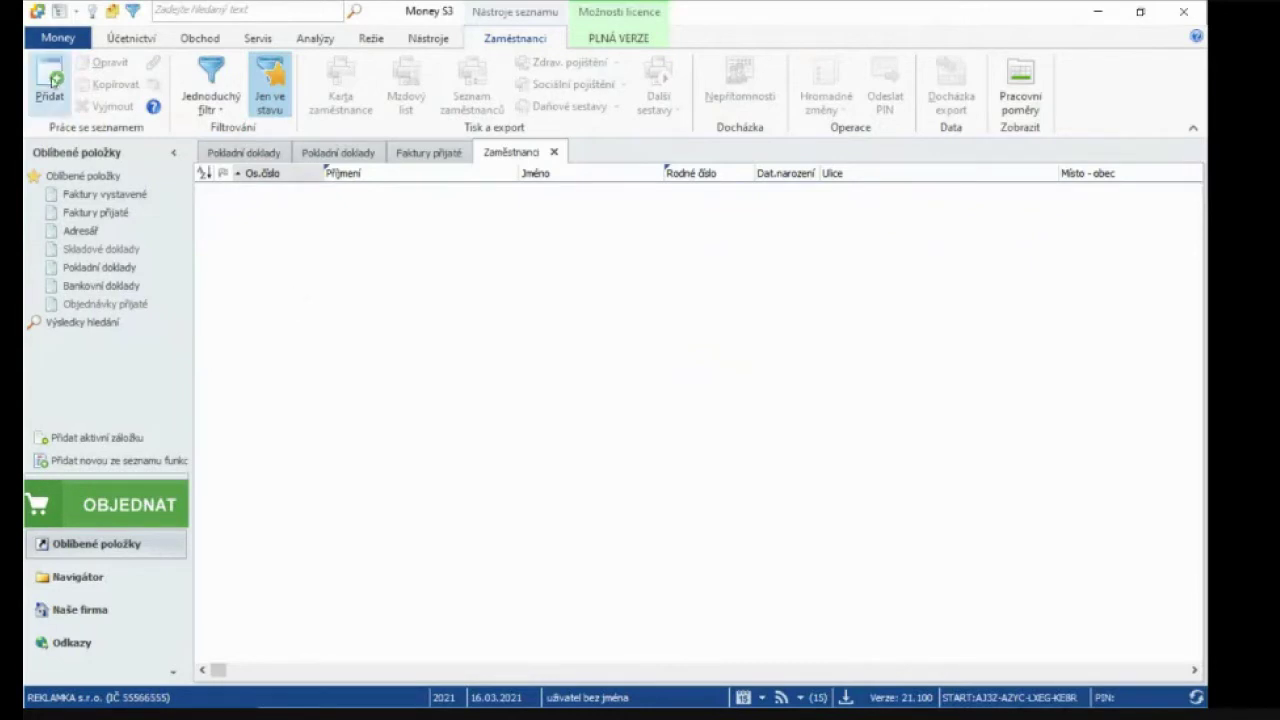
click(48, 82)
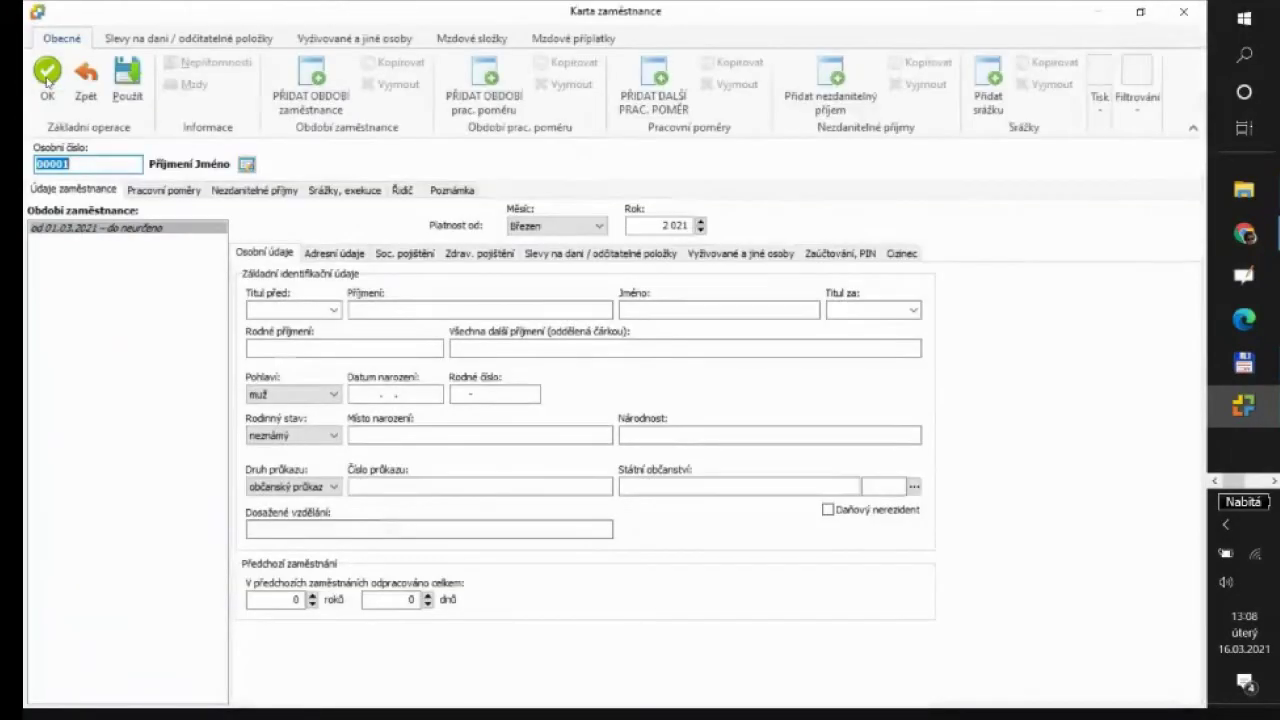
Move to the Příjmení field on new employee card 00001
key(Tab)
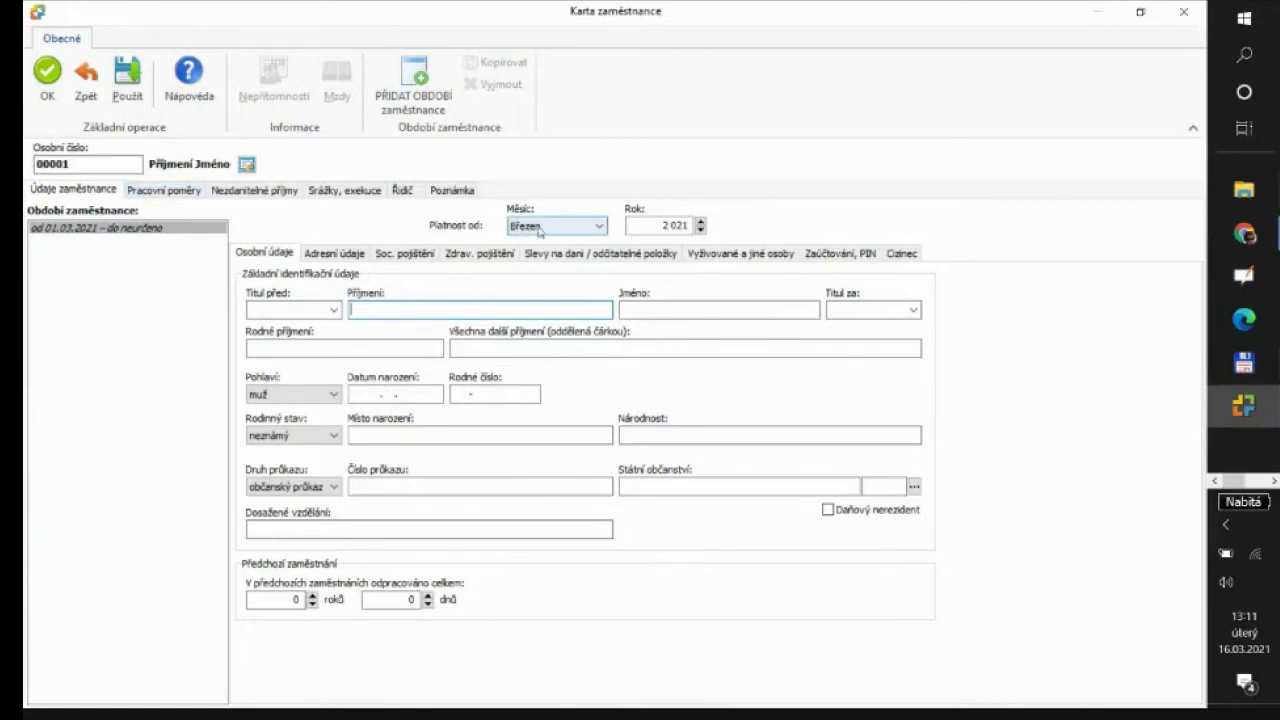
Set the Platnost od month of the employee data to Leden 2021
click(171, 190)
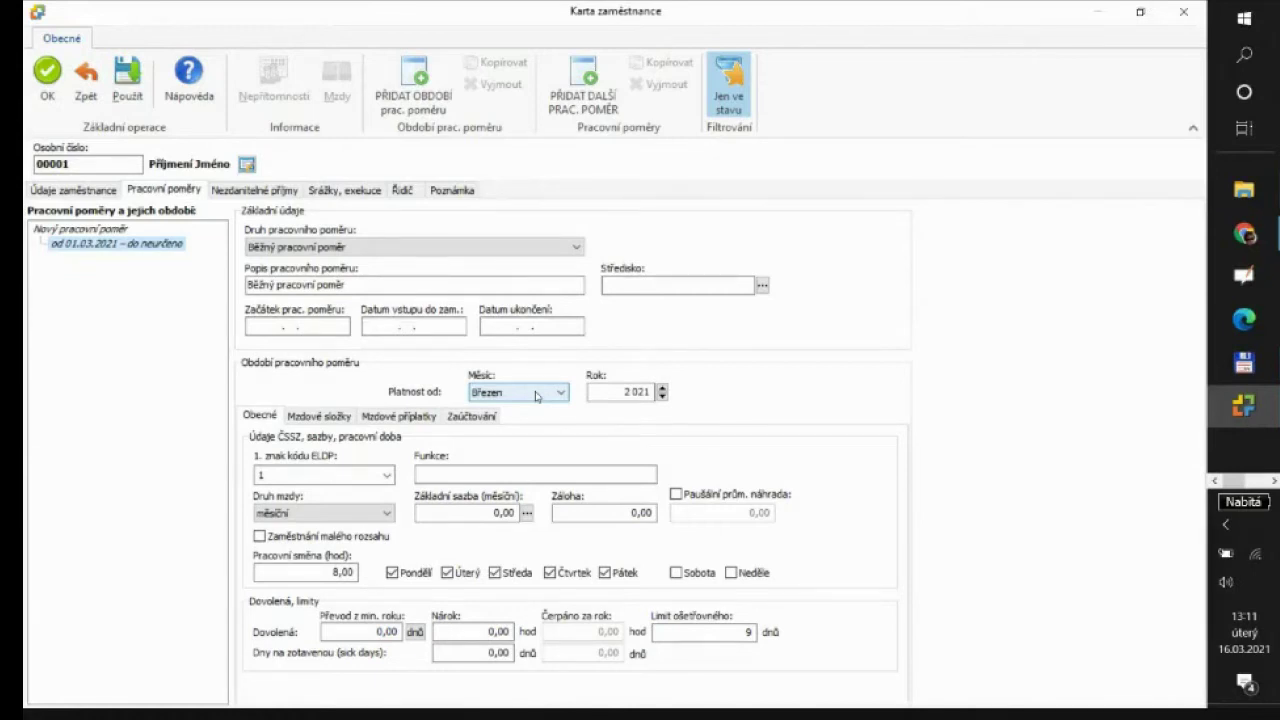
click(95, 198)
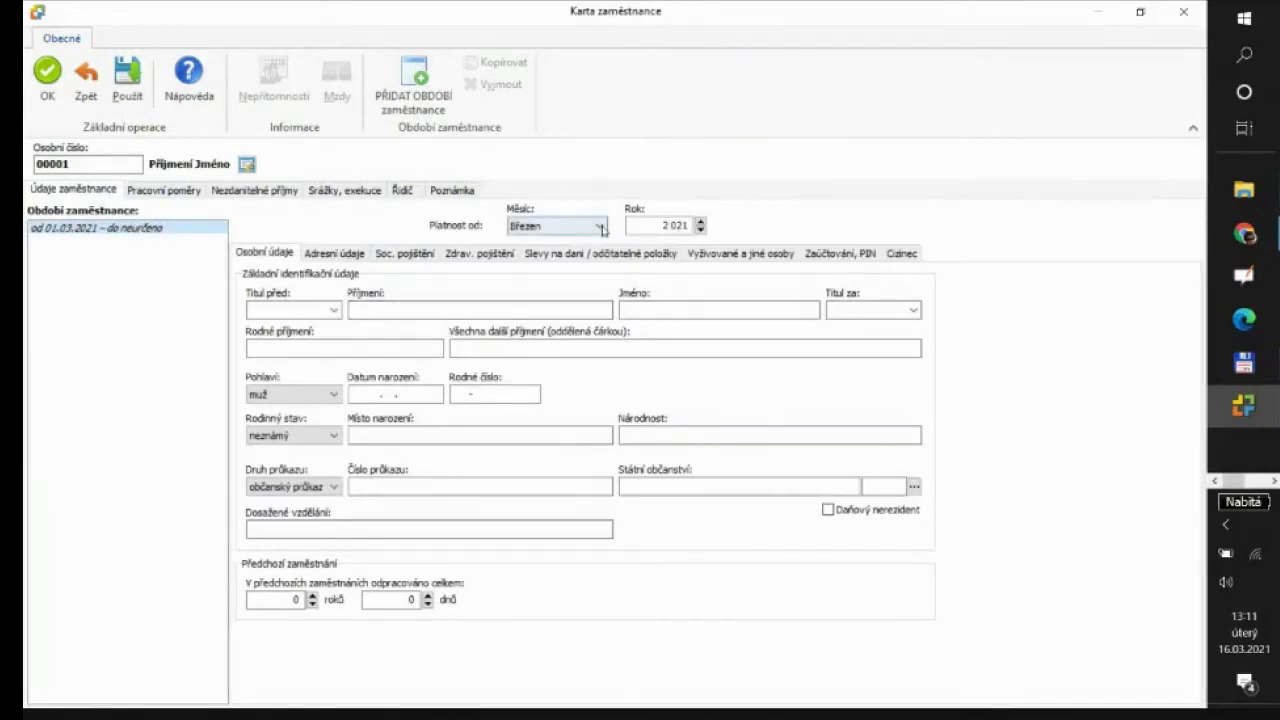
click(602, 228)
click(577, 242)
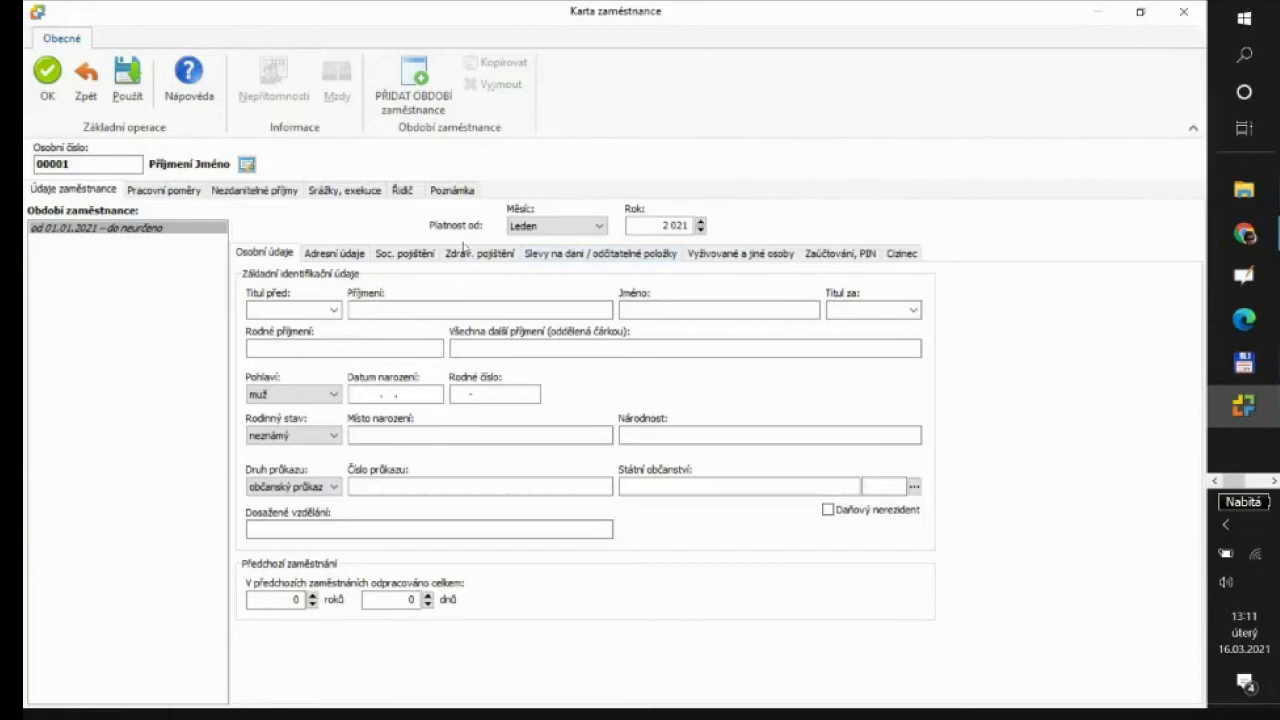
Start the employment relationship period in Leden 2021
click(164, 190)
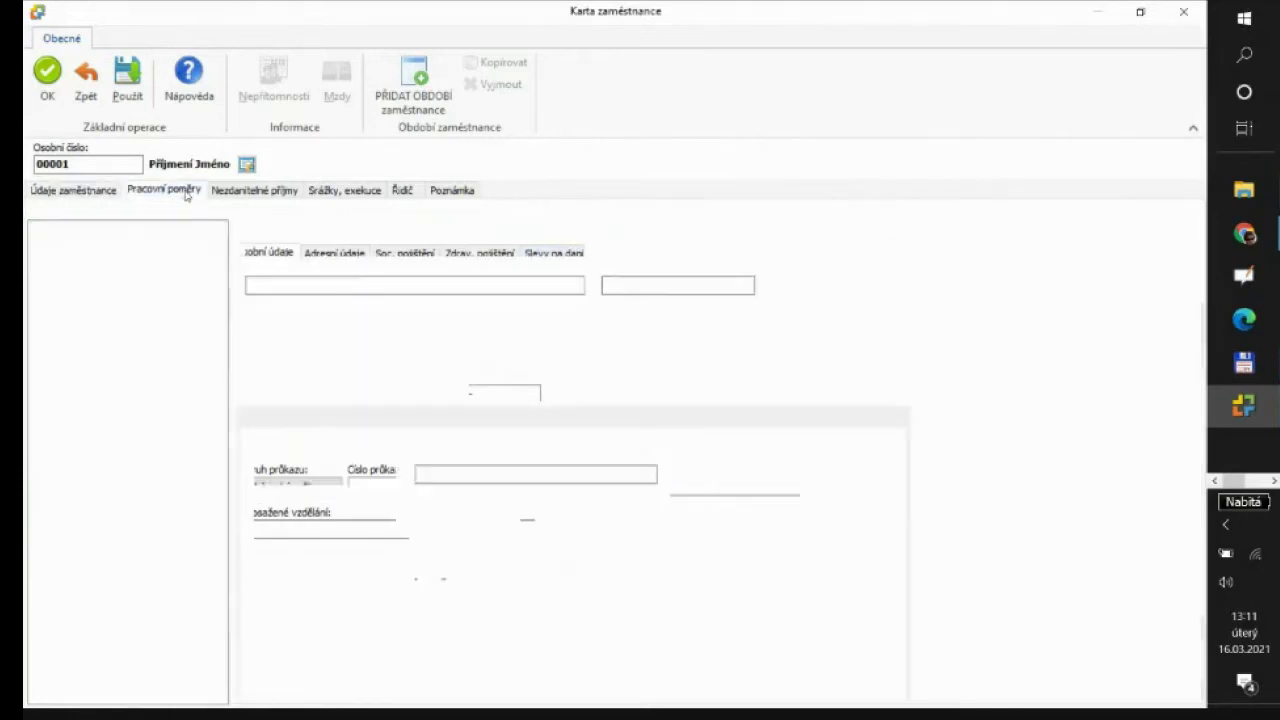
click(560, 394)
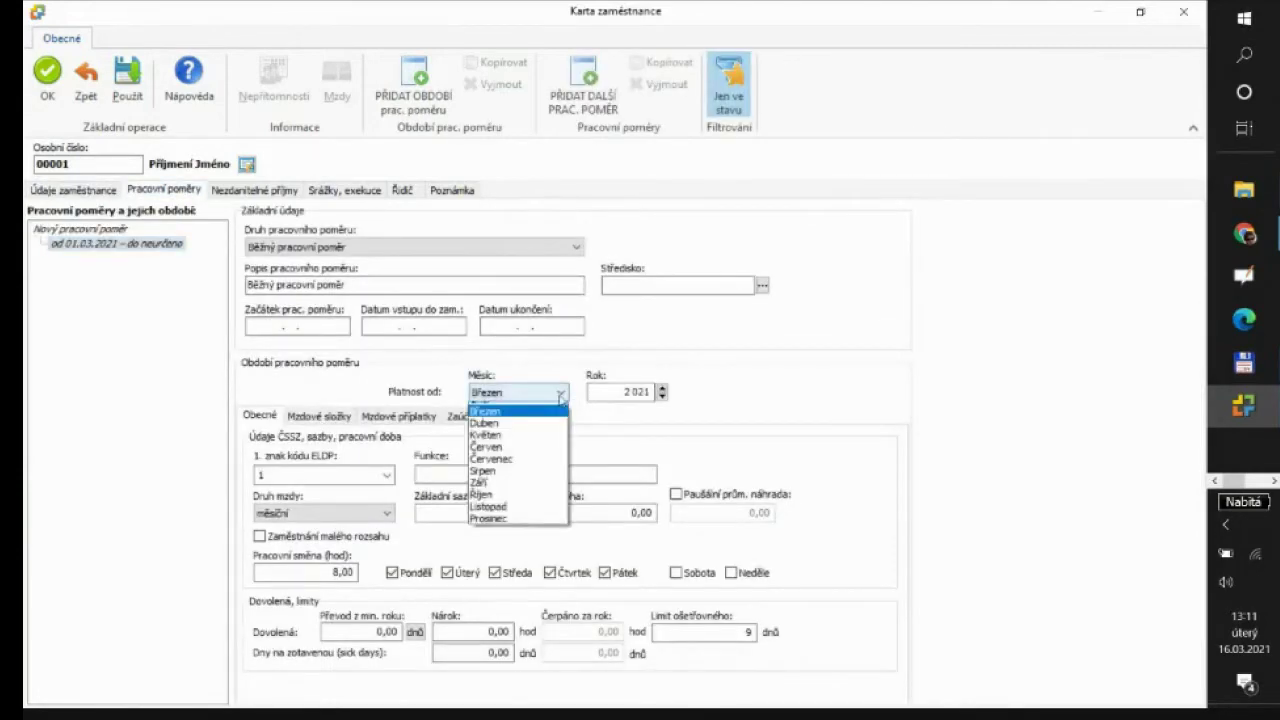
click(540, 410)
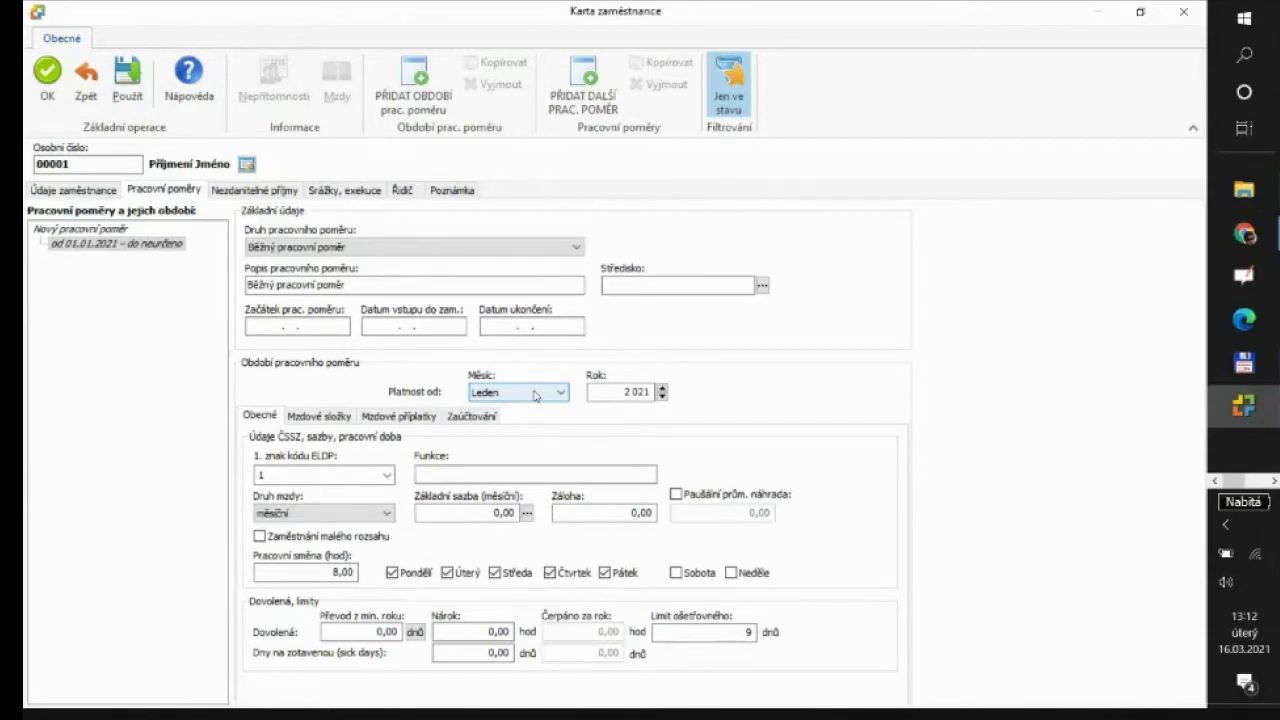
Keep Leden as the personal-data validity month and go to the surname field
click(73, 190)
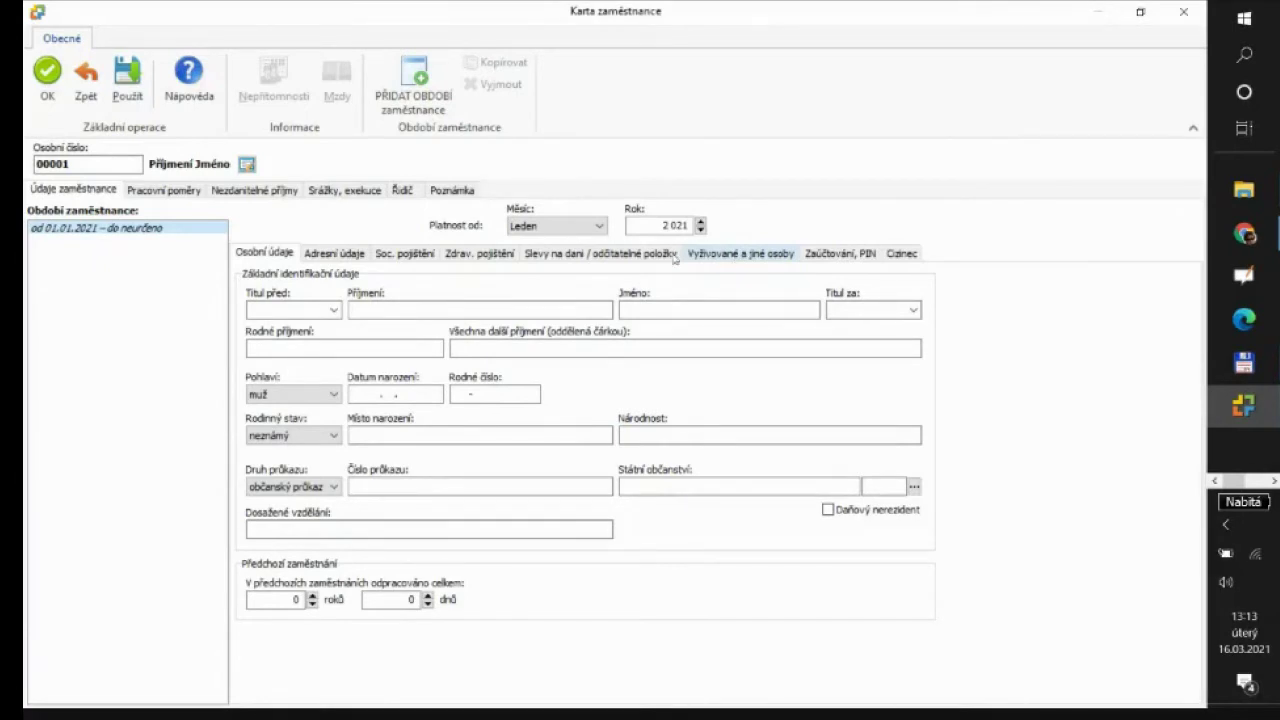
click(601, 227)
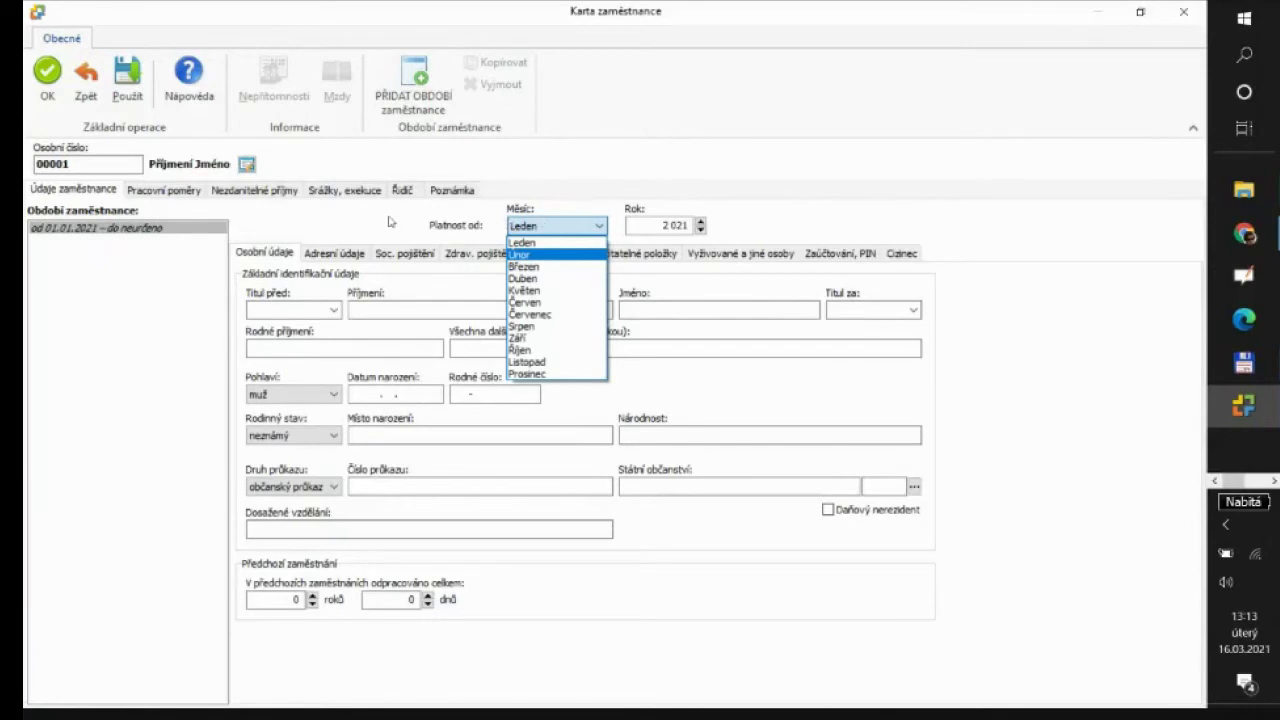
click(540, 228)
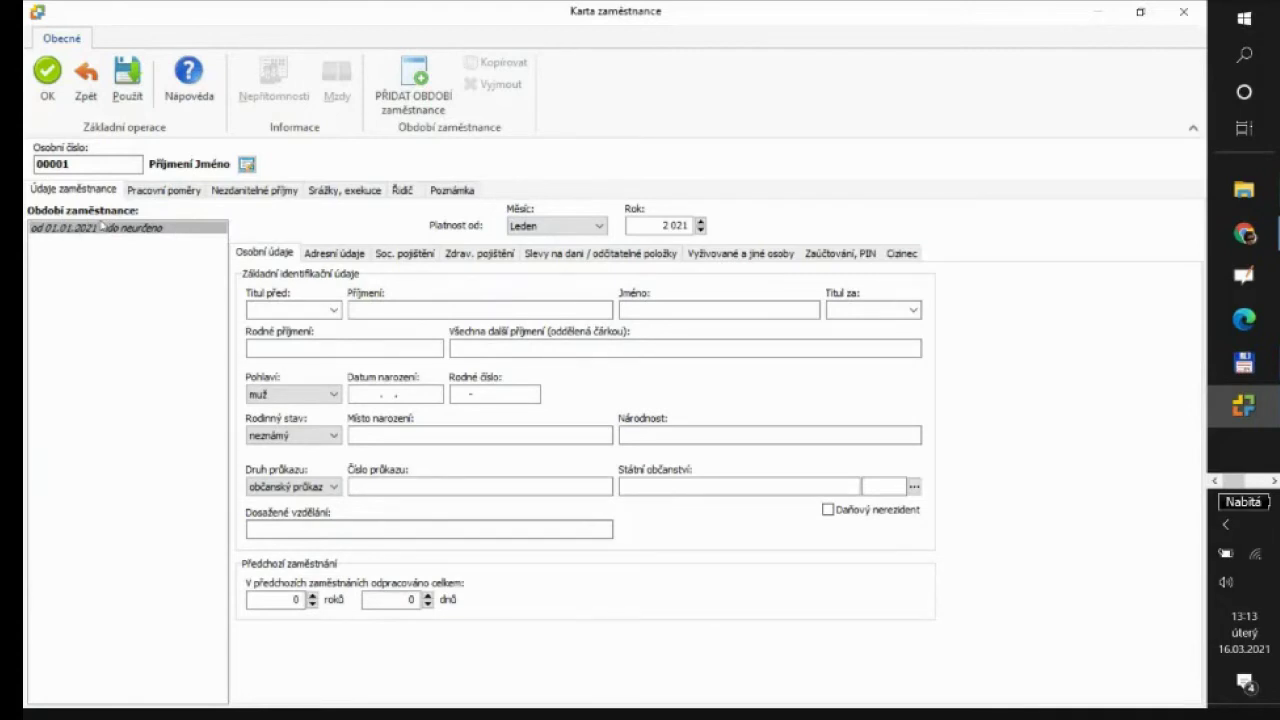
click(412, 310)
Enter the employee's surname and first name, clearing stray digits from Rodné příjmení
click(414, 310)
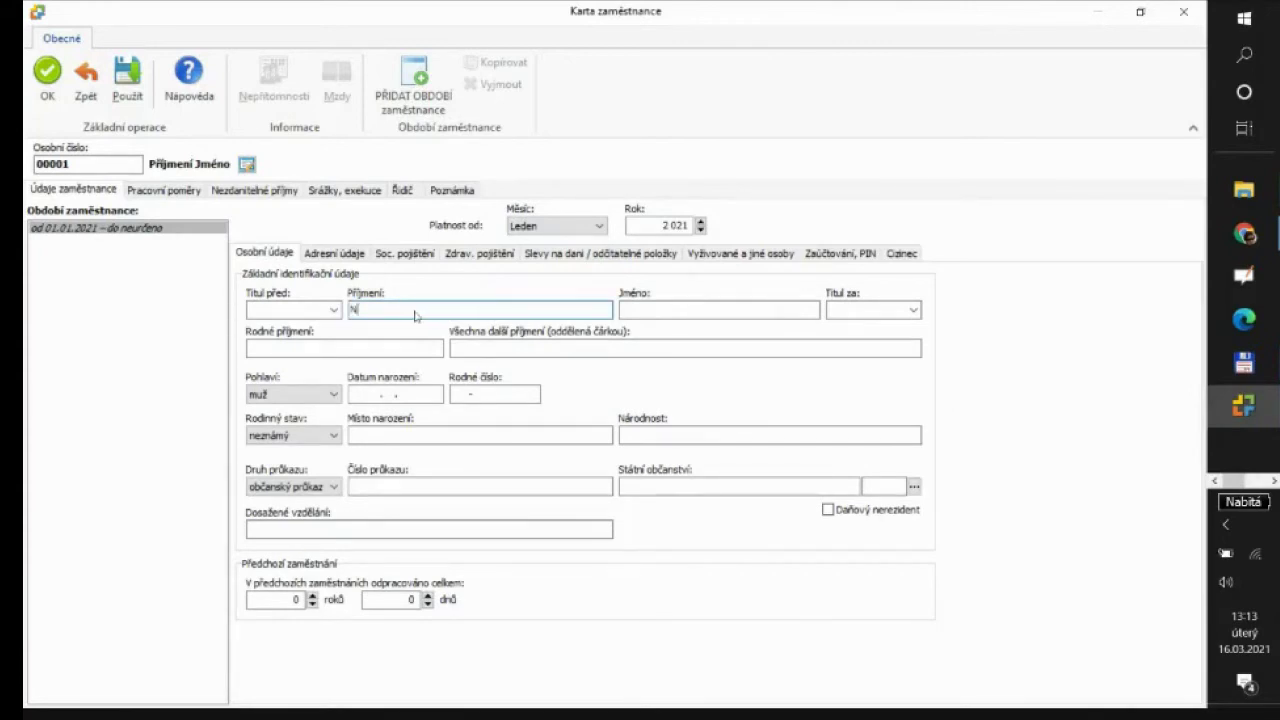
click(622, 316)
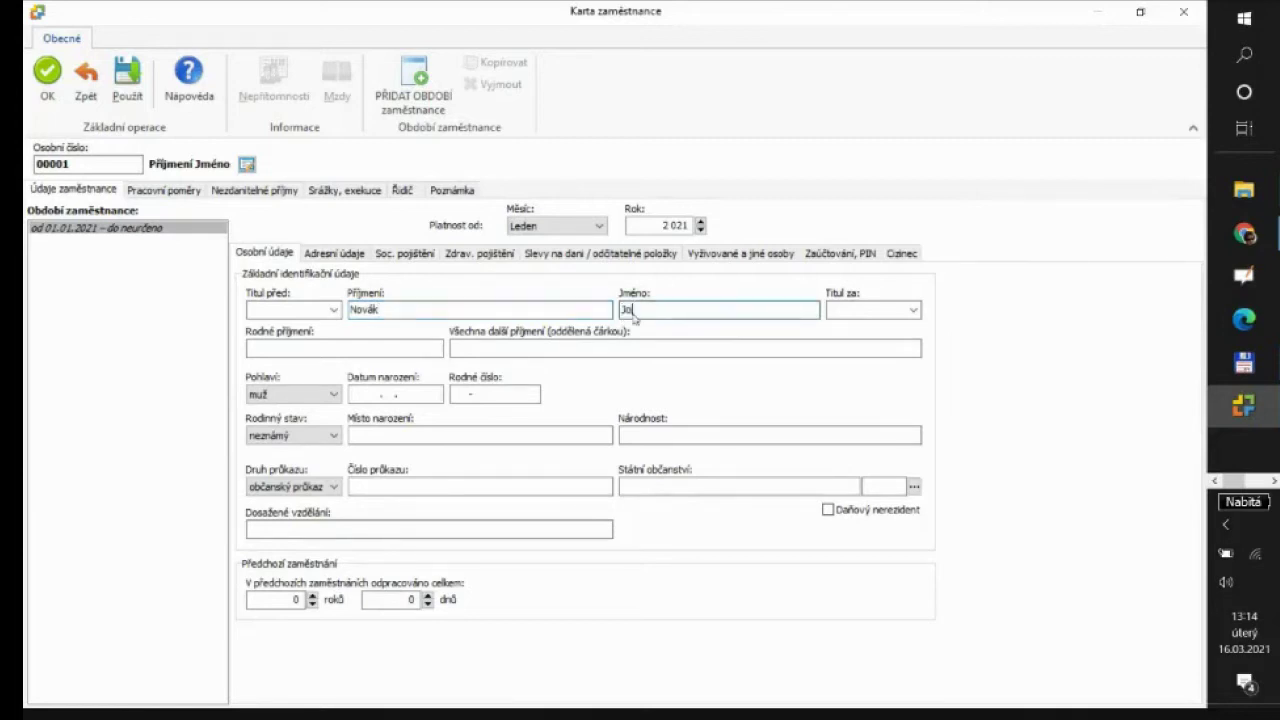
click(284, 346)
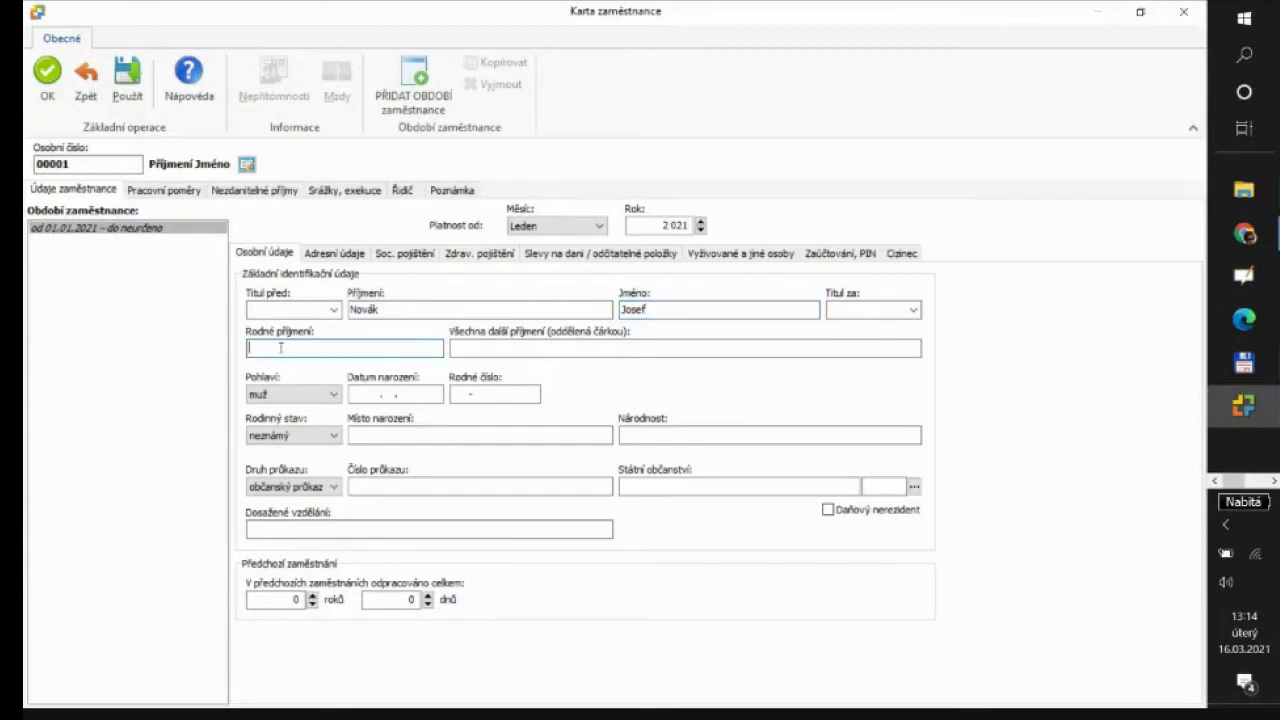
text(70)
key(BackSpace)
key(BackSpace)
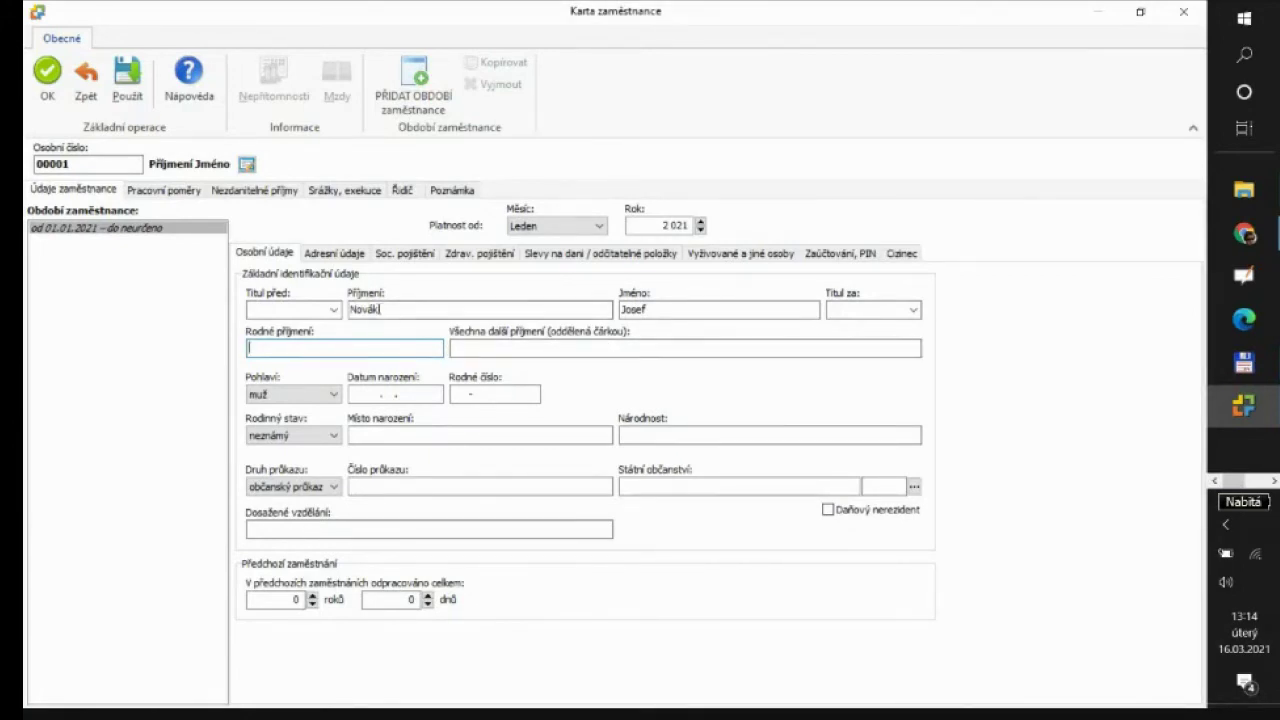
click(356, 395)
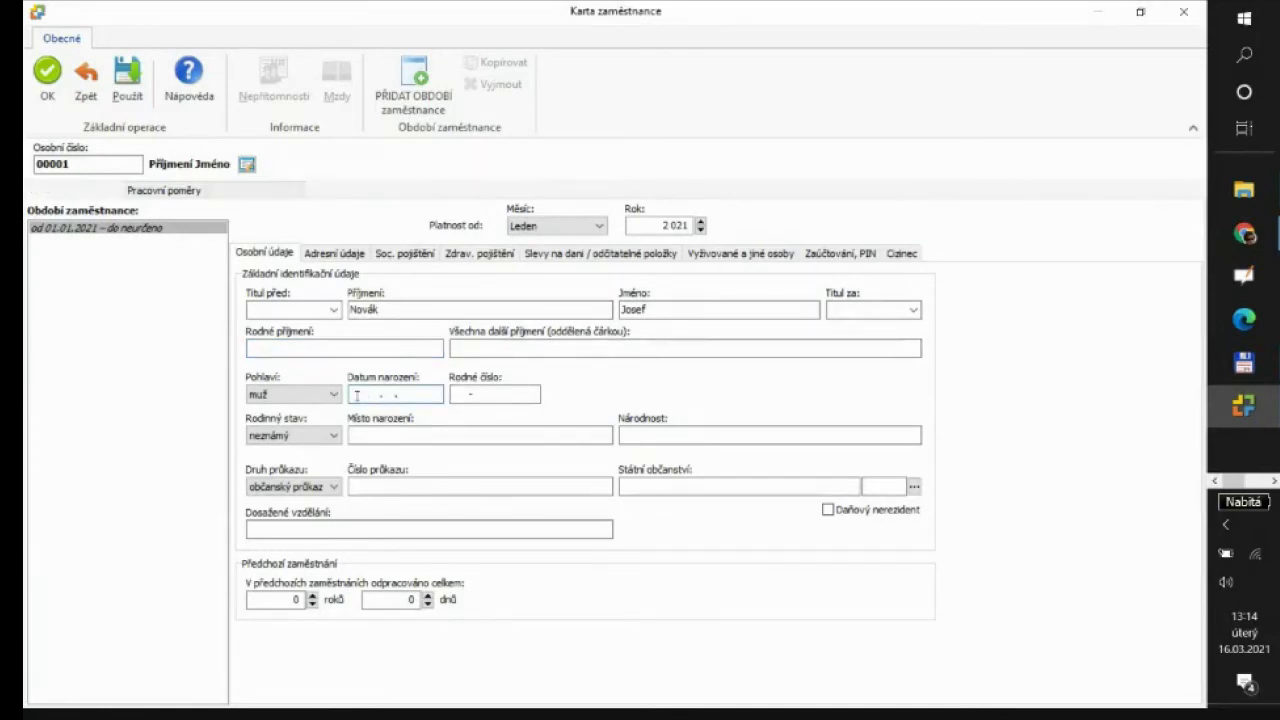
text(15.12.19)
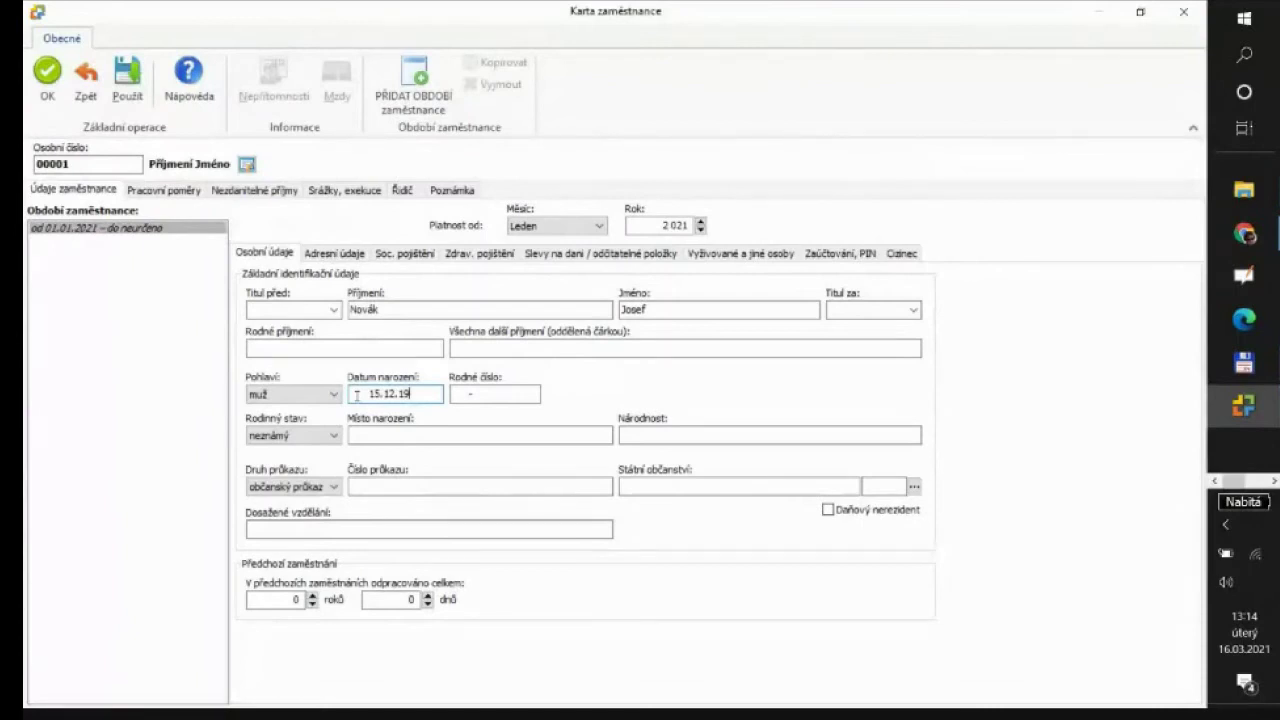
text(67)
key(Tab)
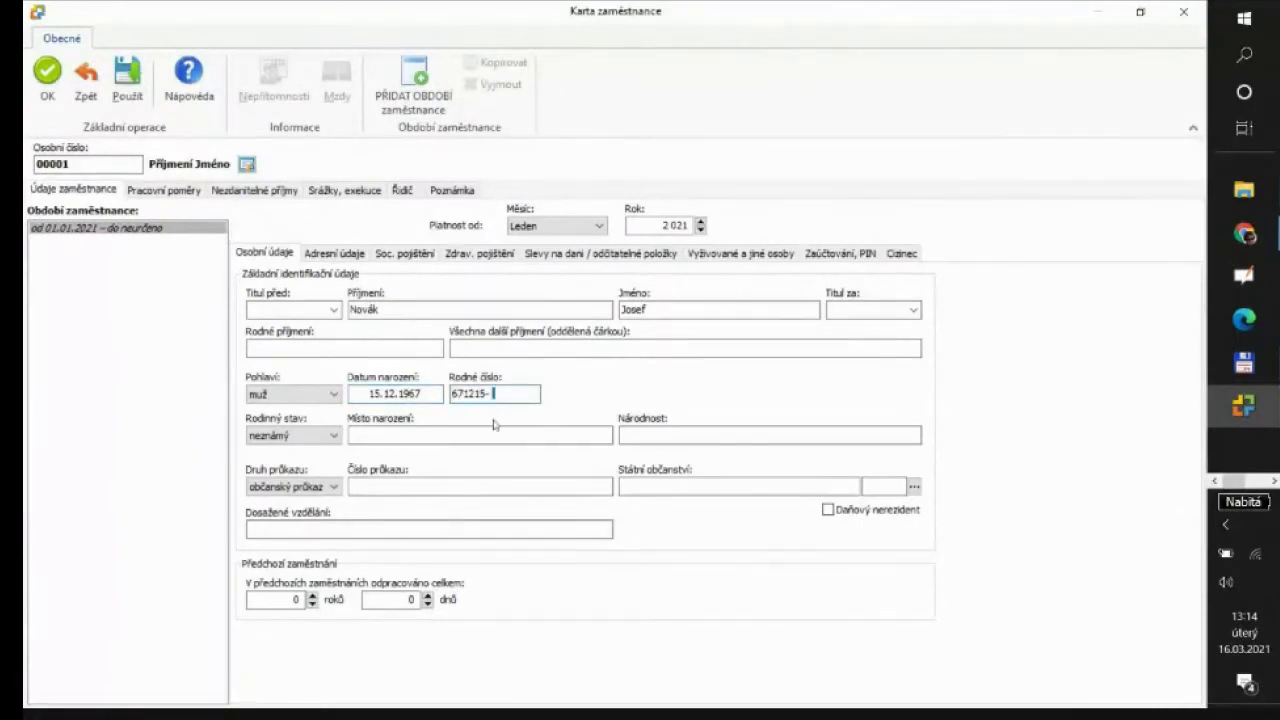
text(1234)
click(369, 436)
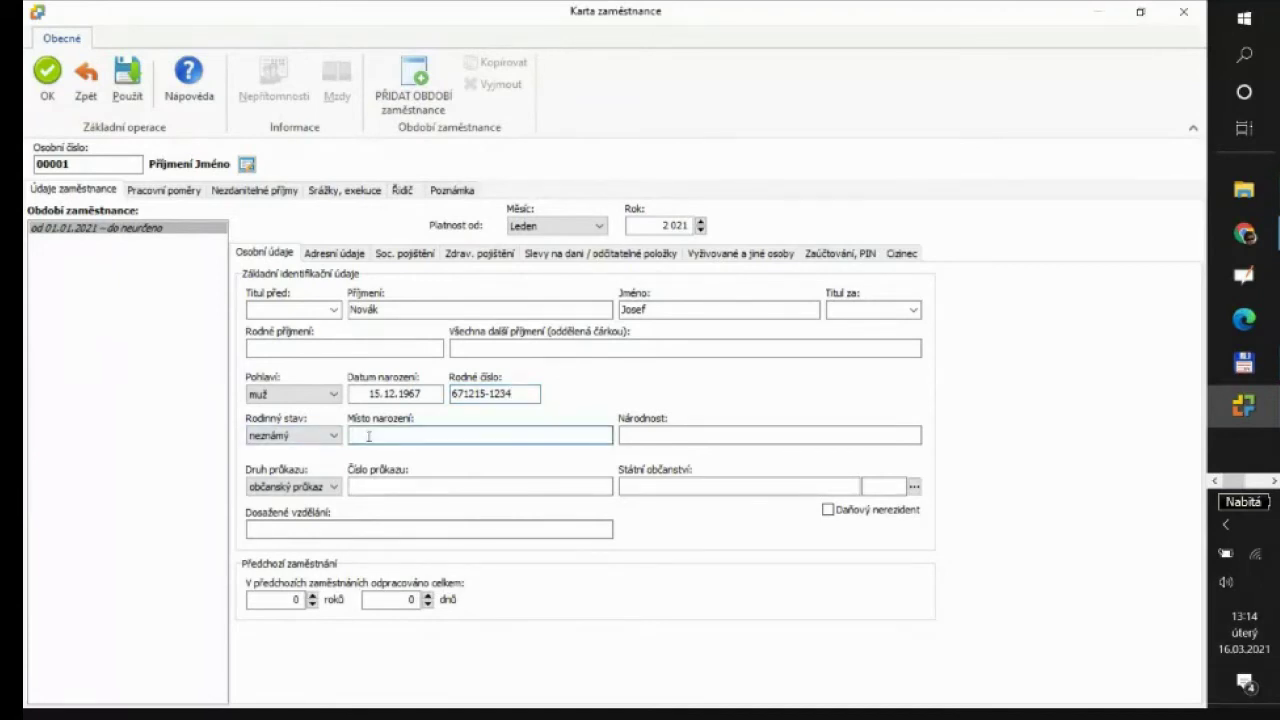
text(Olomouc)
Enter nationality česká, the ID card number, citizenship Česká republika, and education středoškolské
click(745, 440)
text(česká)
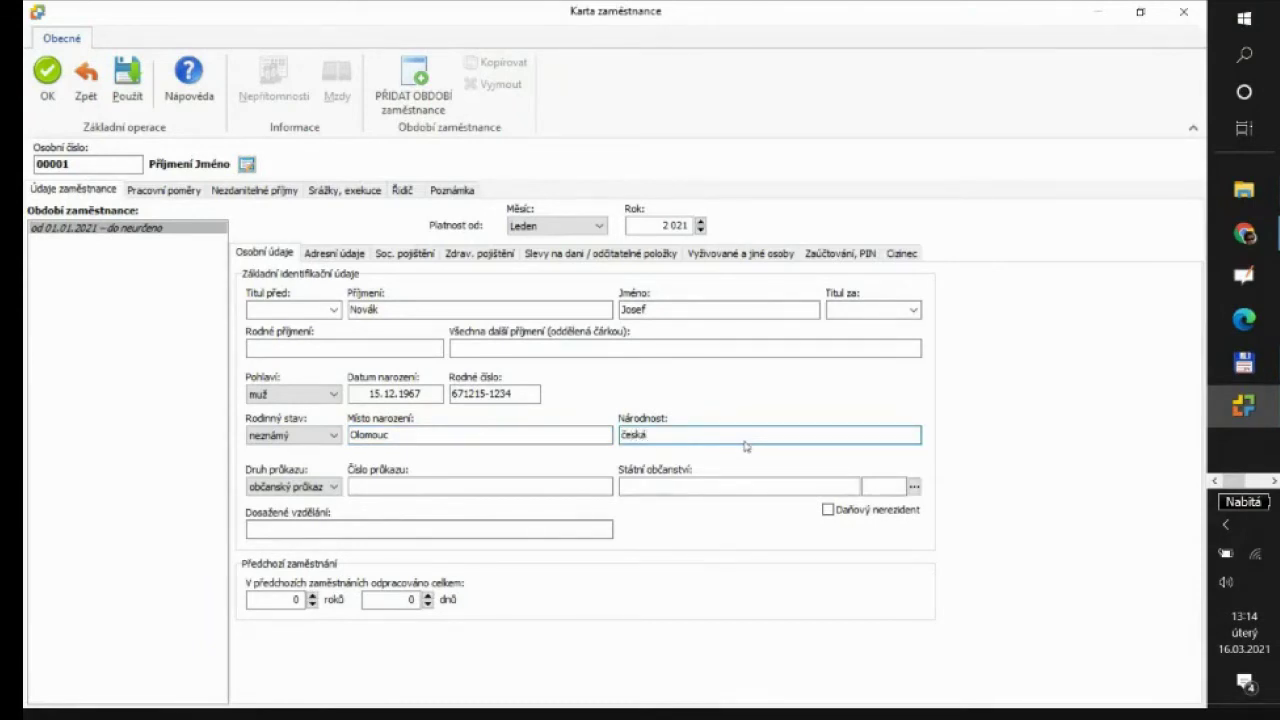
click(453, 488)
text(1234567)
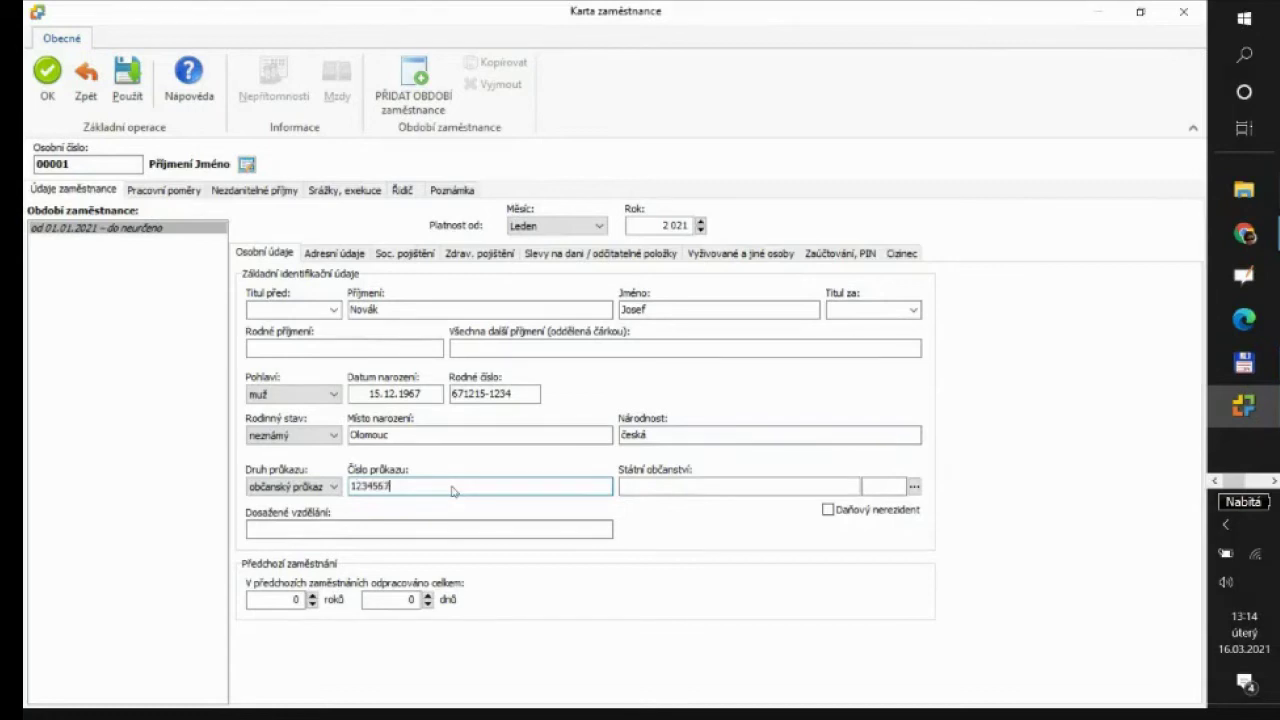
click(622, 488)
click(914, 487)
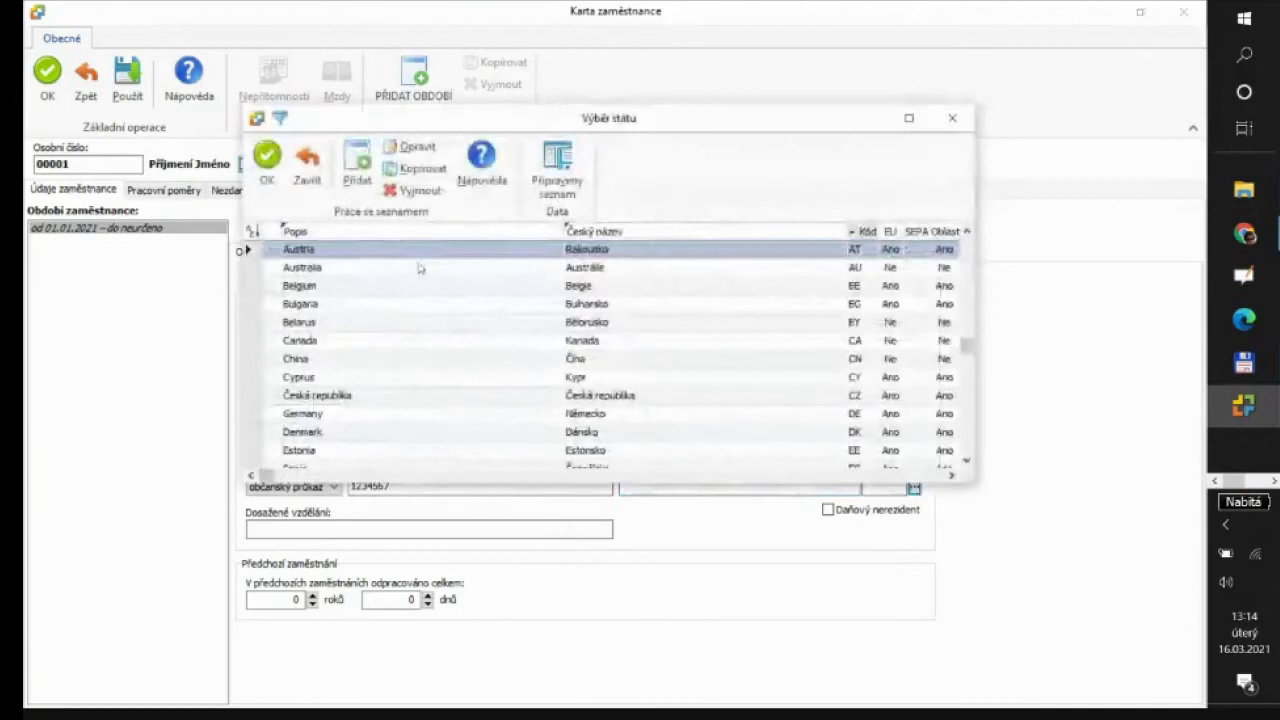
click(362, 398)
double_click(362, 398)
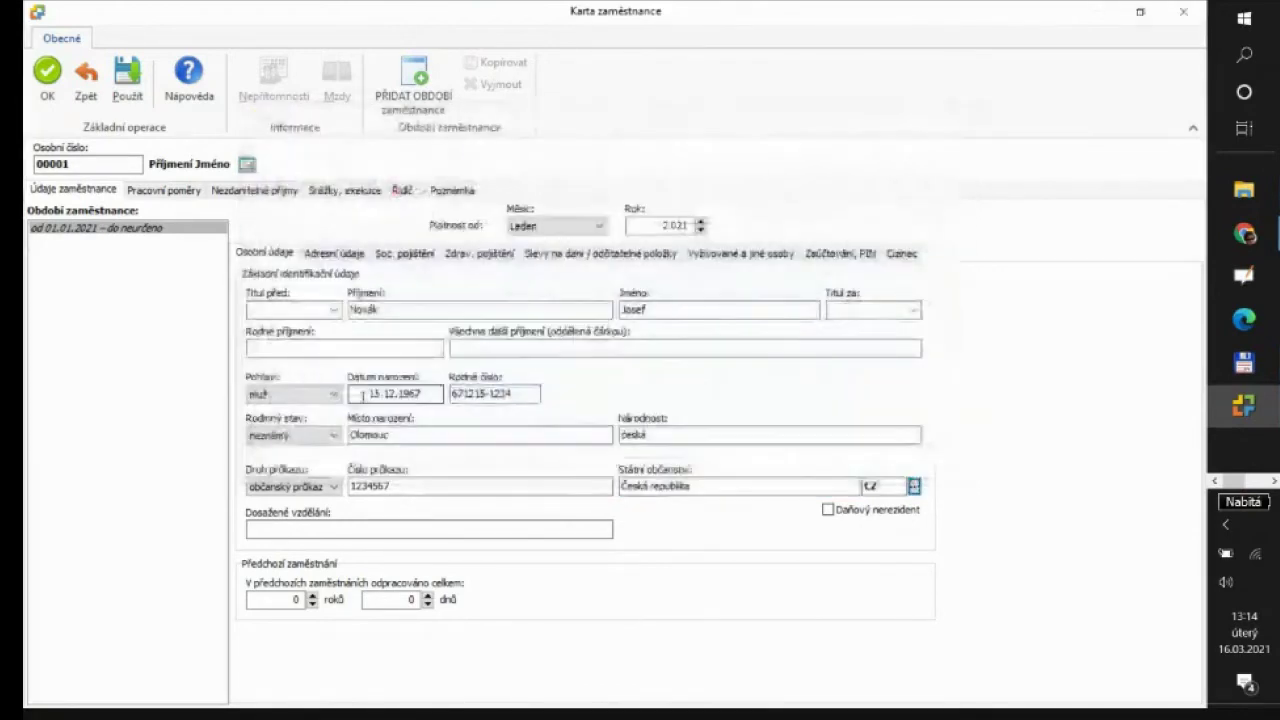
click(334, 531)
text(střed)
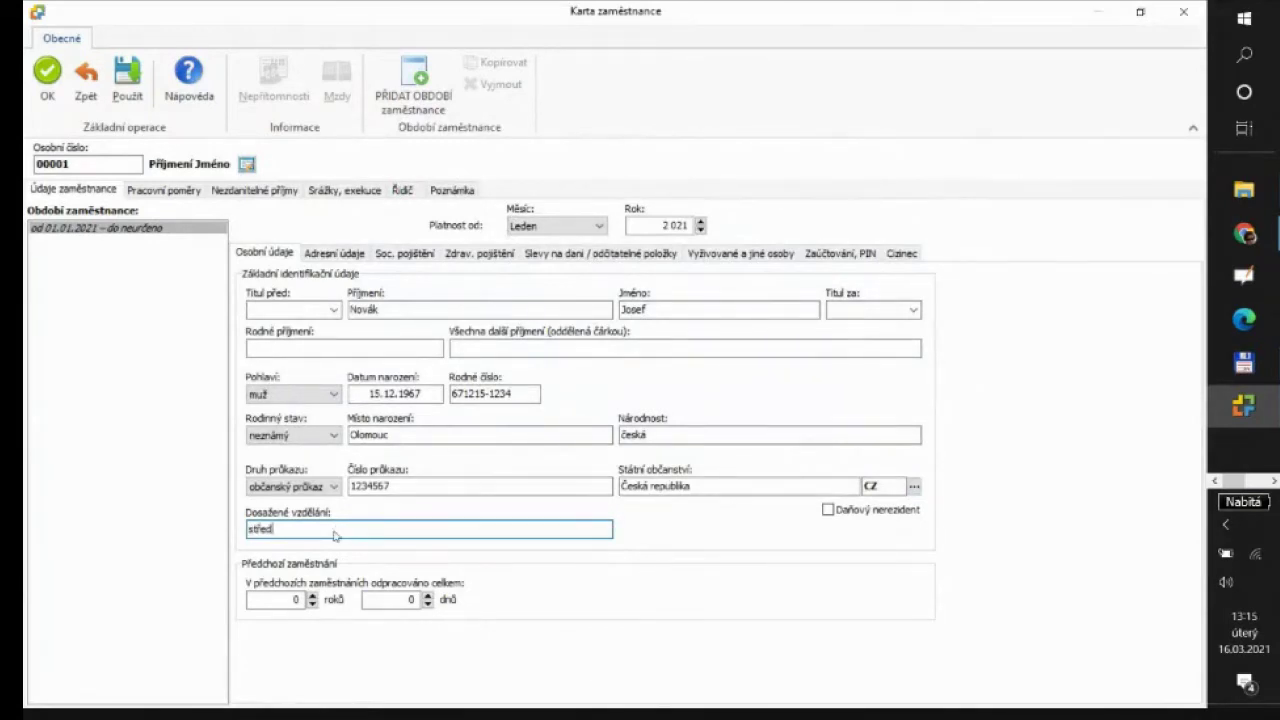
text(oškolské)
Enter previous employment of 37 years and 103 days
click(294, 599)
double_click(290, 599)
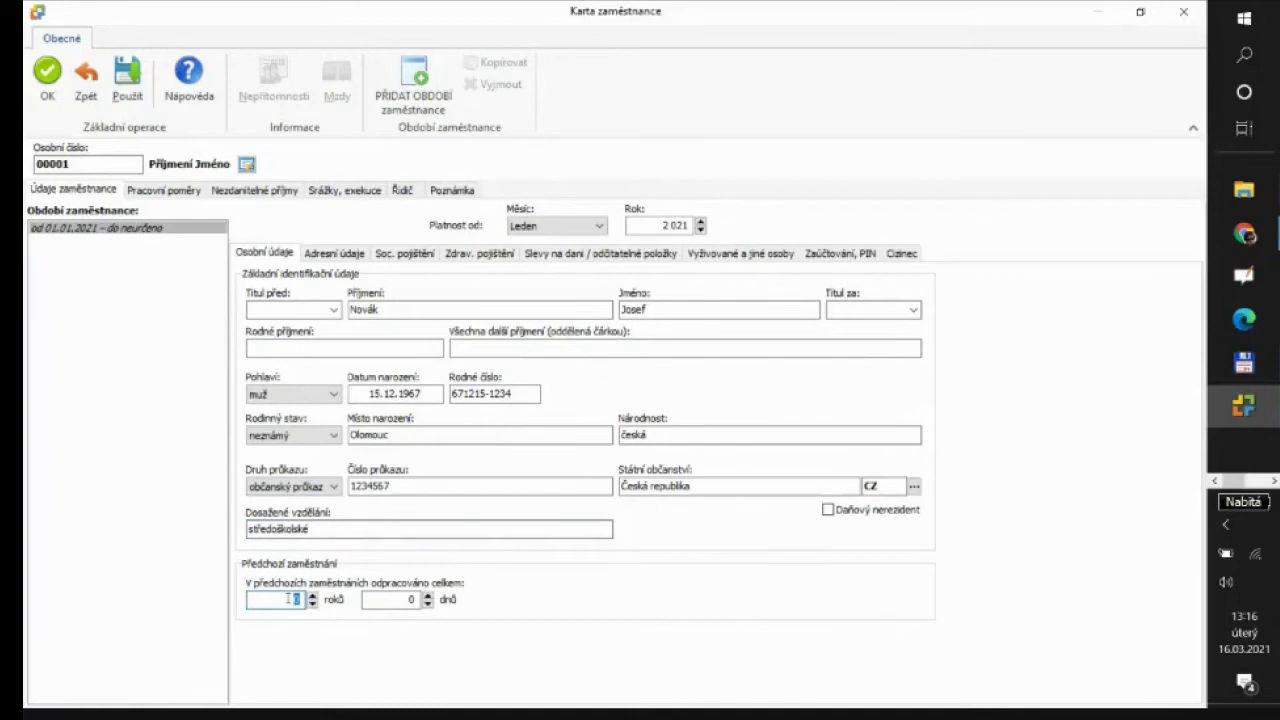
text(37)
click(381, 599)
double_click(410, 599)
text(103)
Fill in the home street, house number, postcode and town, with country Česká republika
click(345, 254)
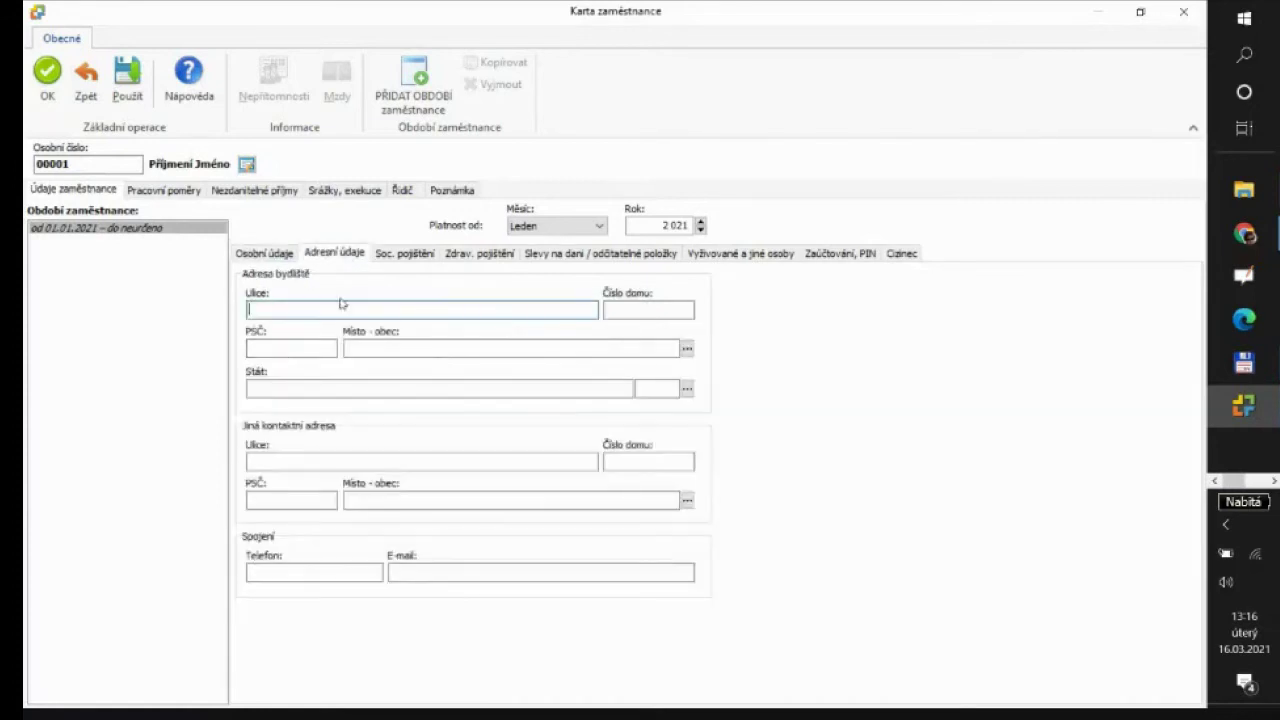
click(640, 313)
click(302, 349)
click(351, 349)
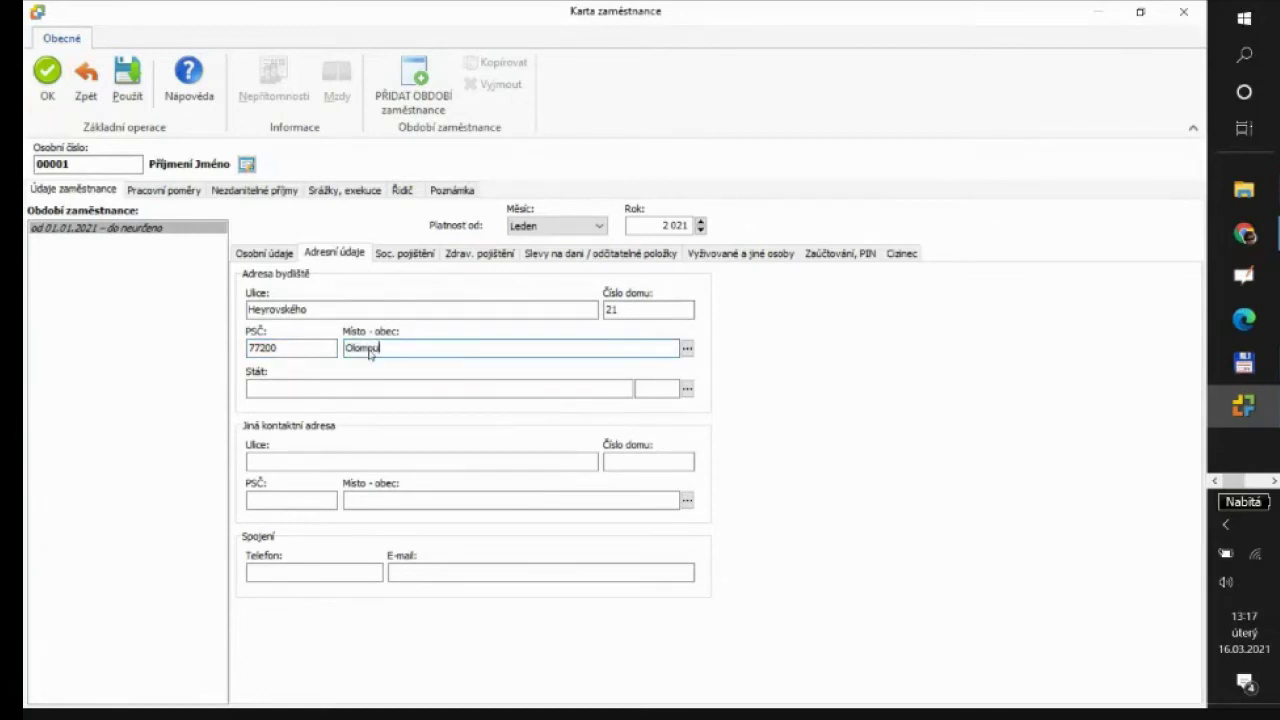
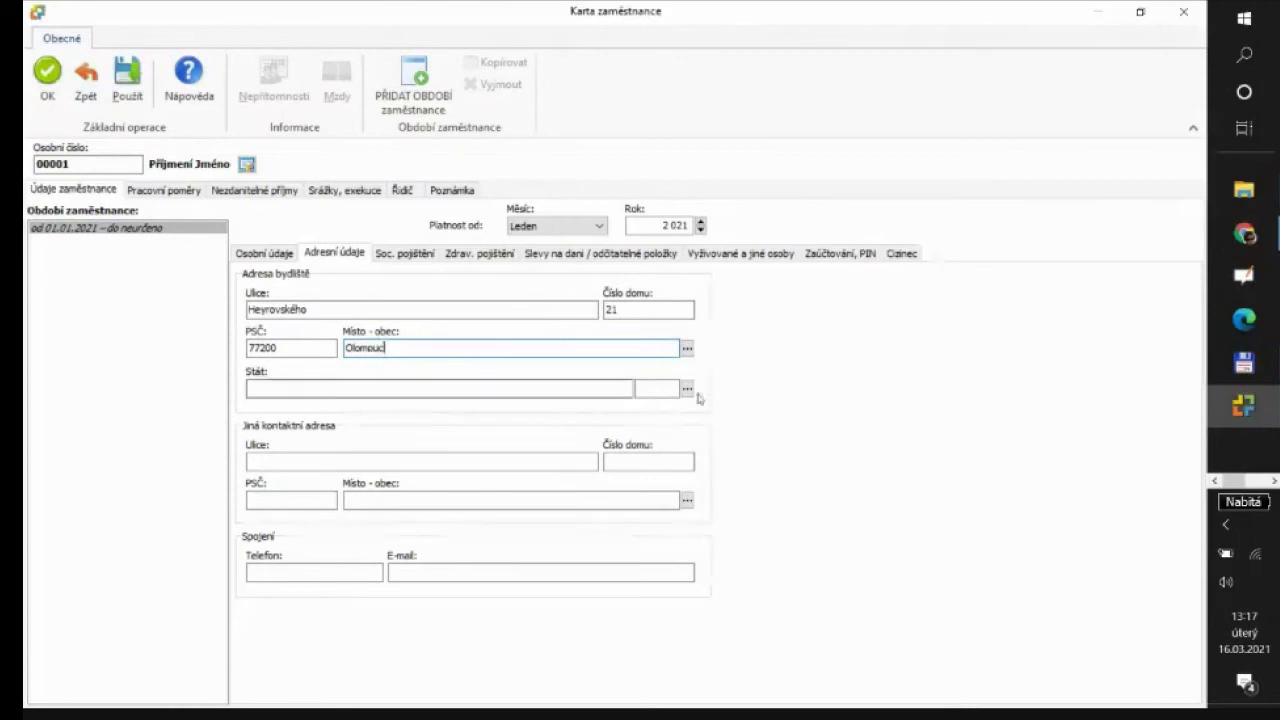
click(688, 391)
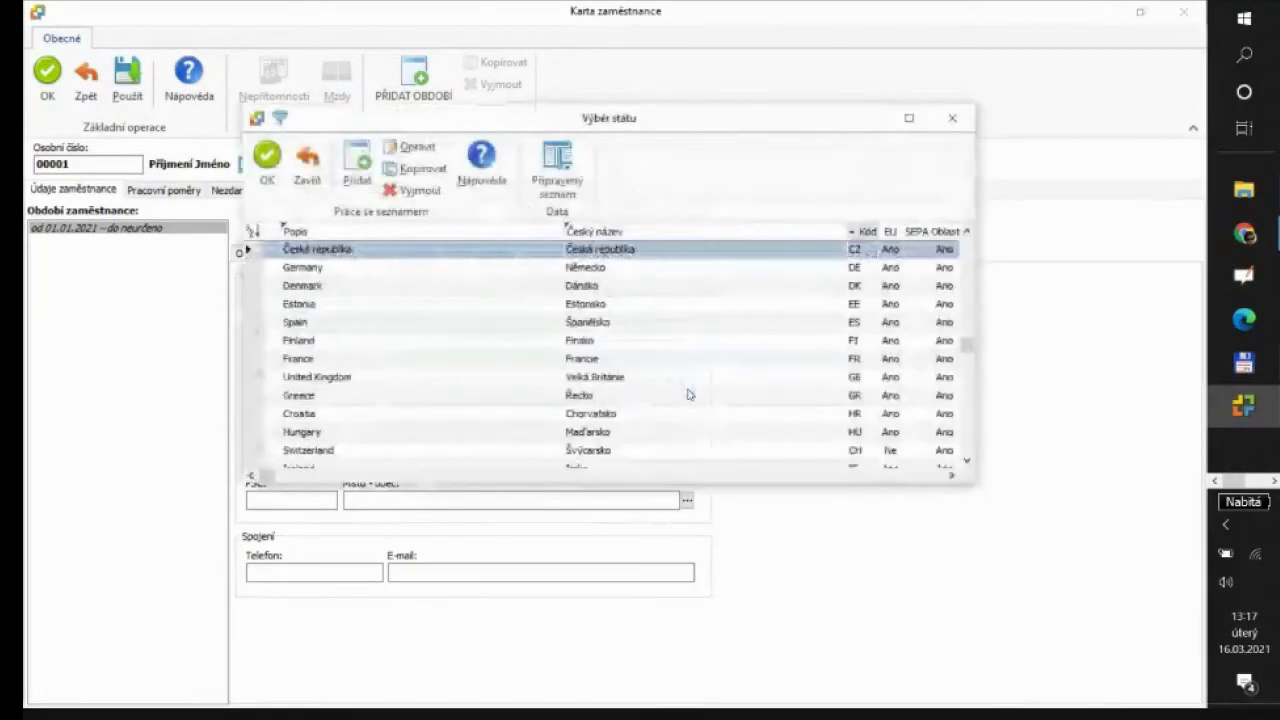
double_click(408, 249)
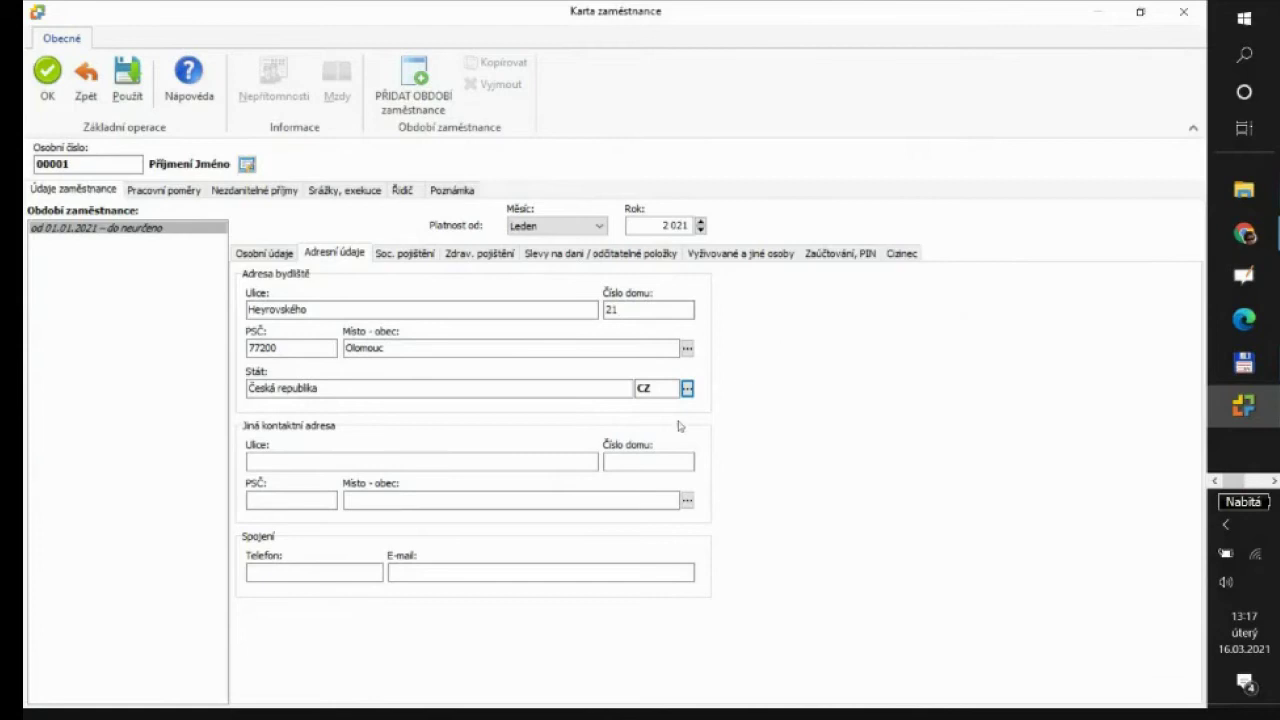
Leave the contact address, phone and e-mail empty and bring up the social insurance details
click(279, 456)
click(300, 571)
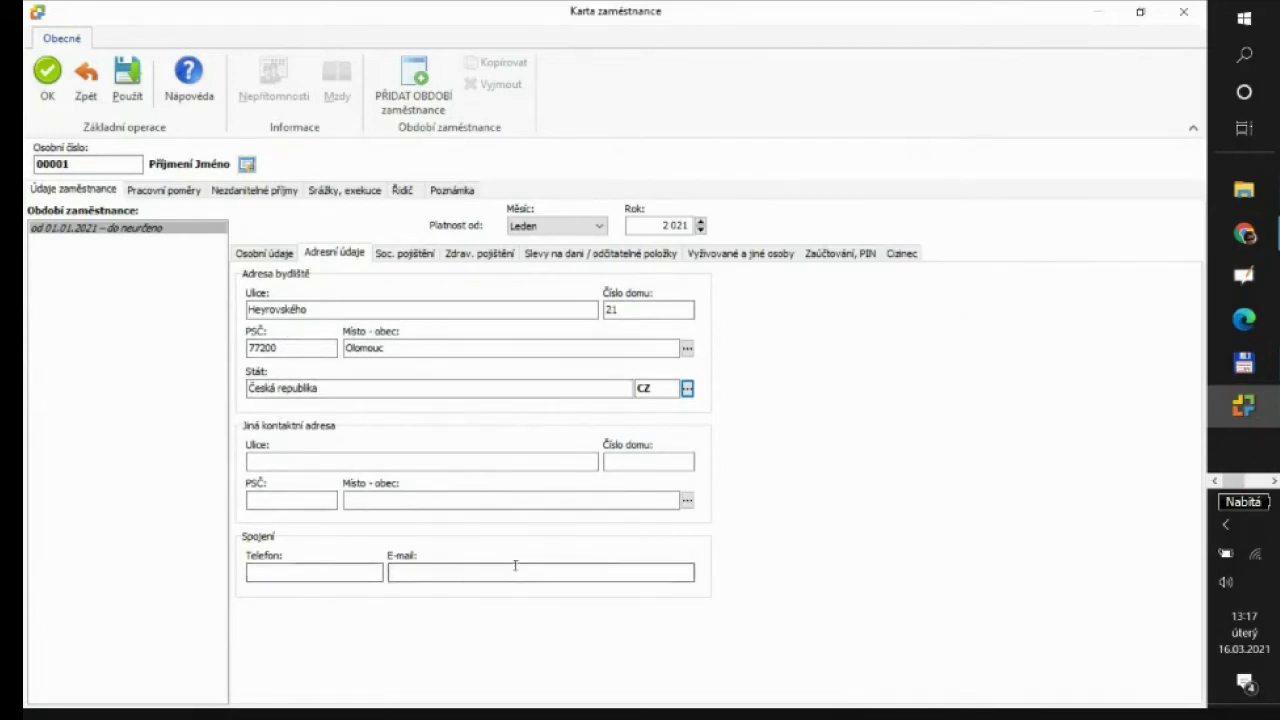
click(418, 570)
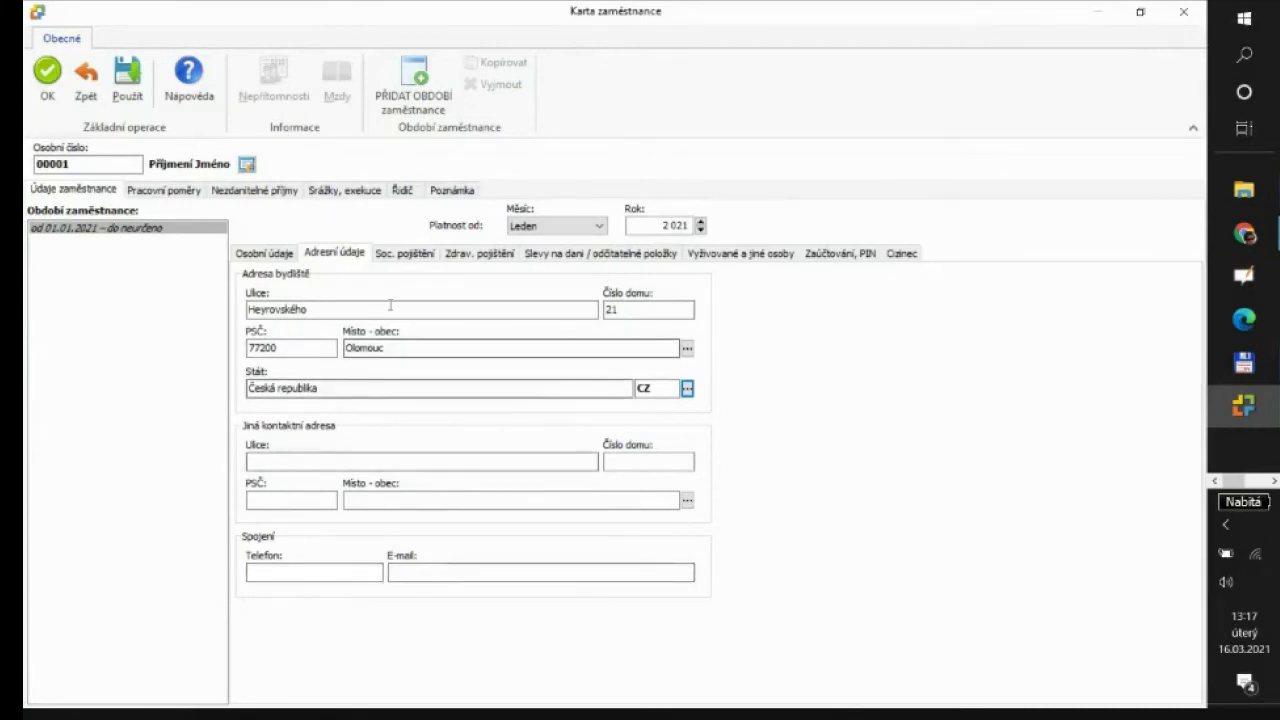
click(403, 254)
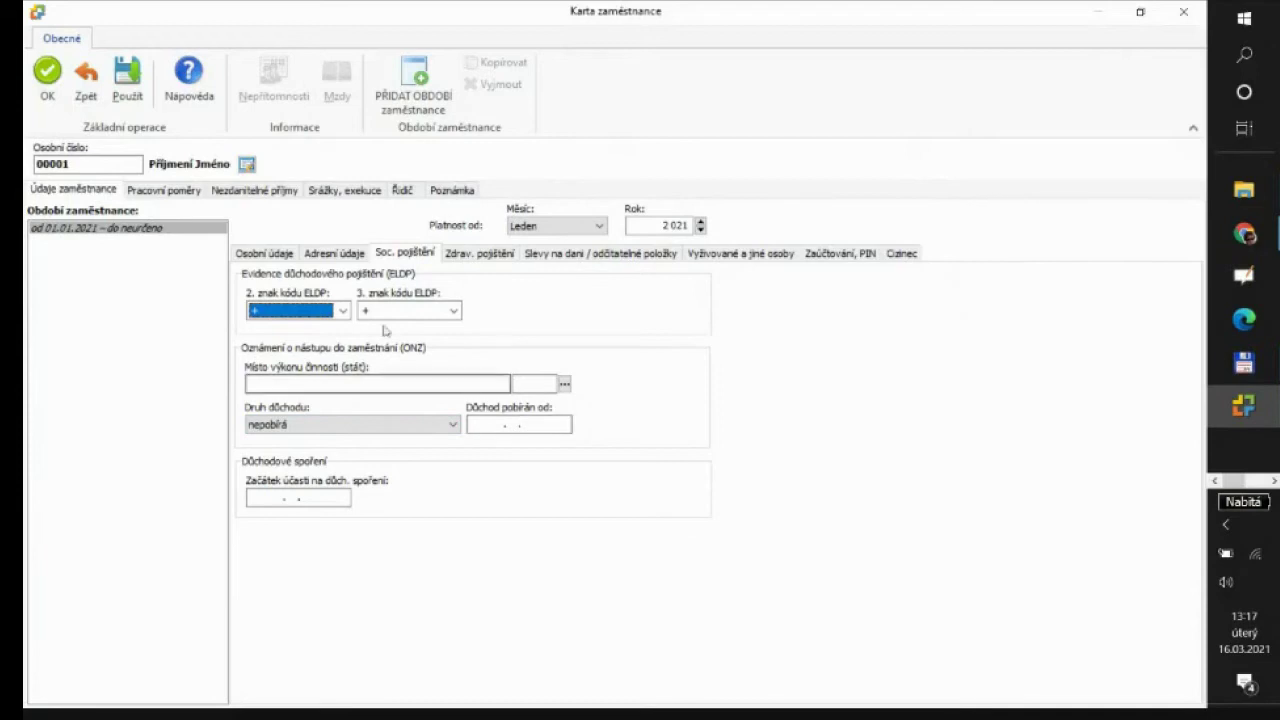
On the Zdrav. pojištění details, open Výběr z adresáře for Zdravotní pojišťovna
click(477, 258)
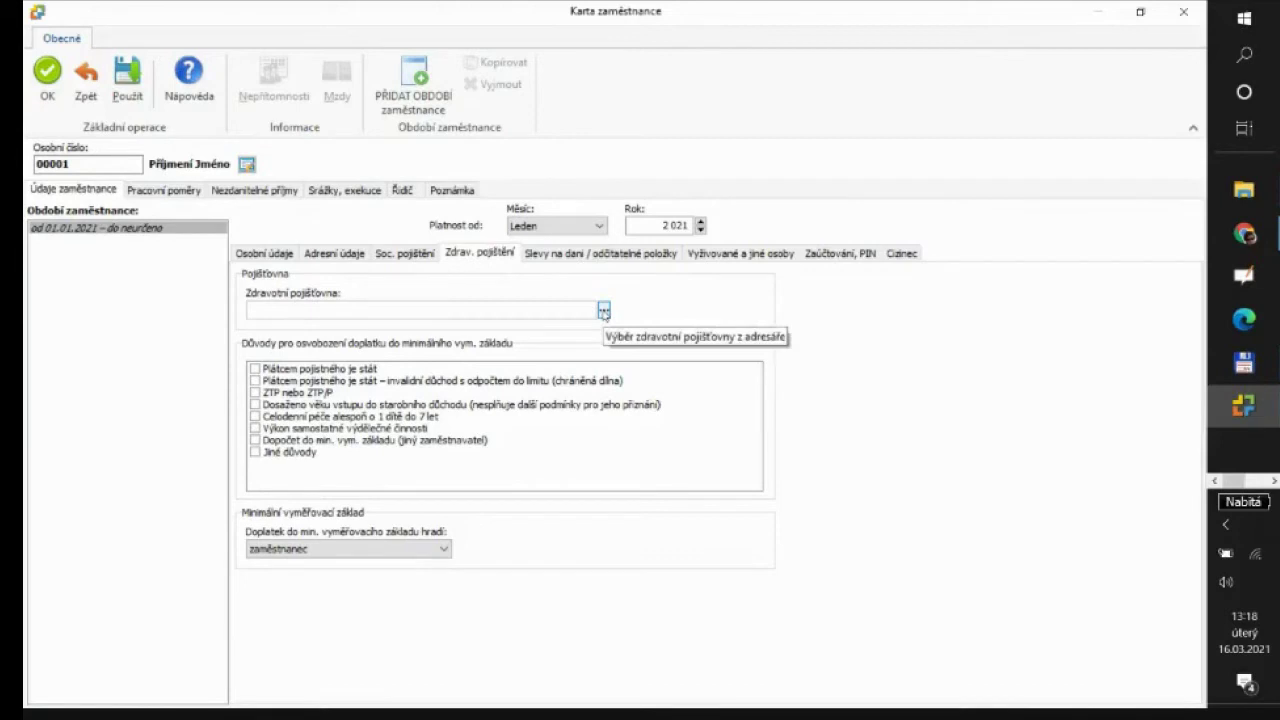
click(604, 312)
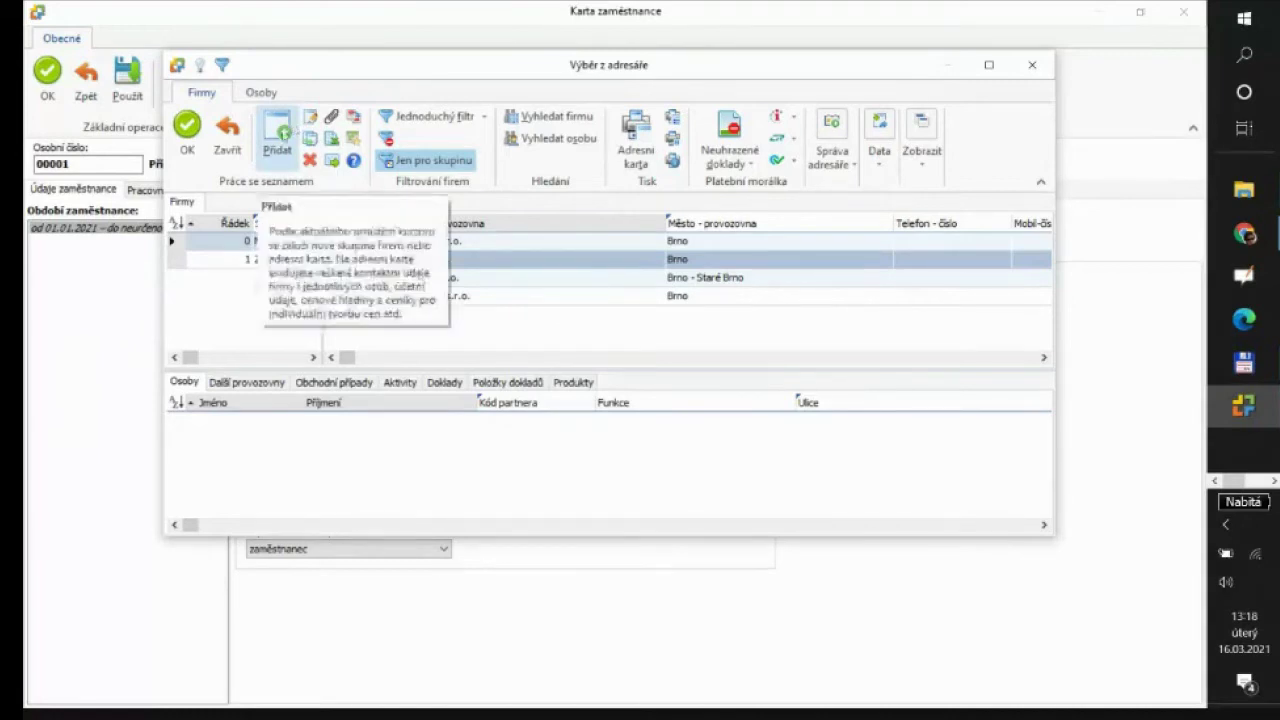
Add a new address card and replace the initial 'VZP' with the name 'Všeobecná zdravotní pojišťovna'
click(290, 130)
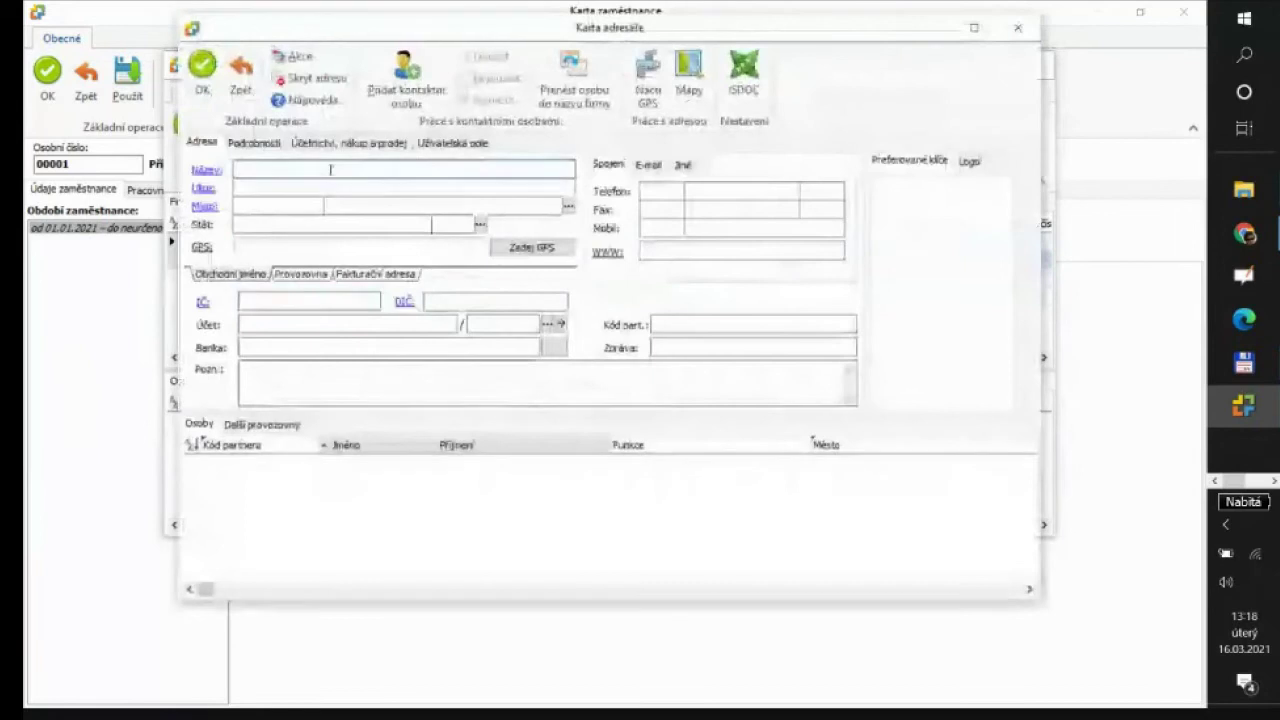
text(VZP)
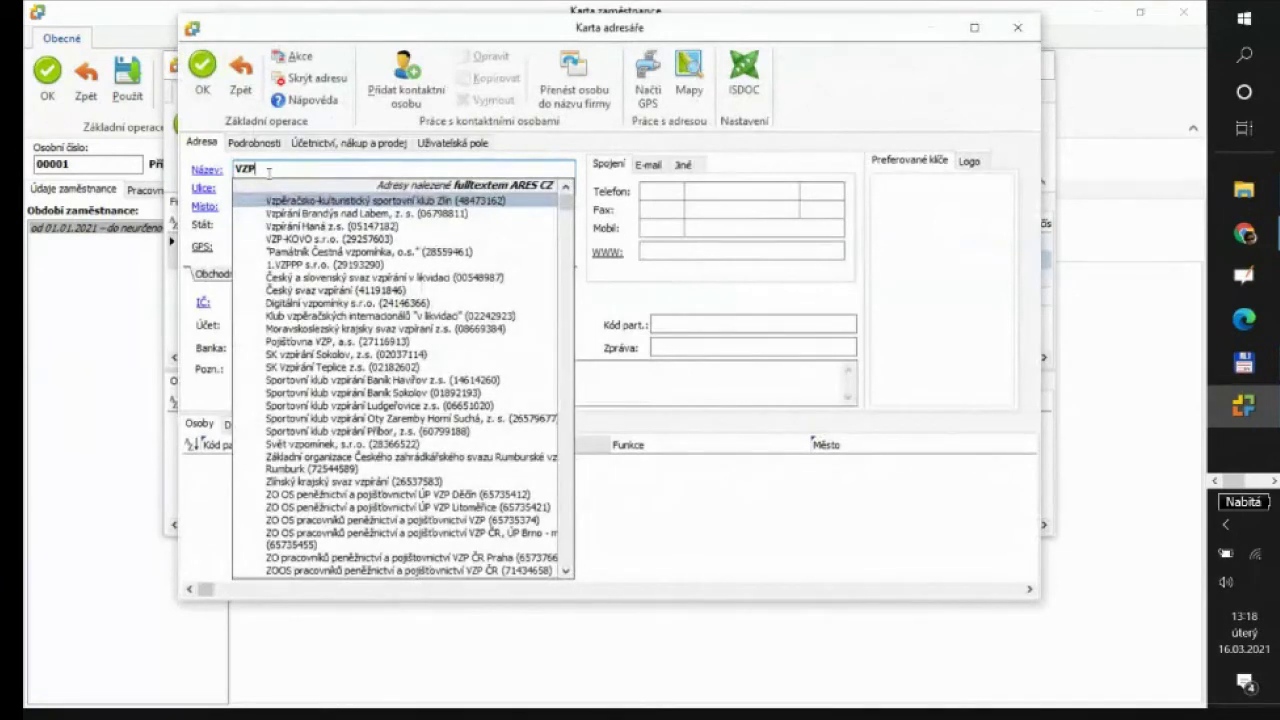
click(227, 172)
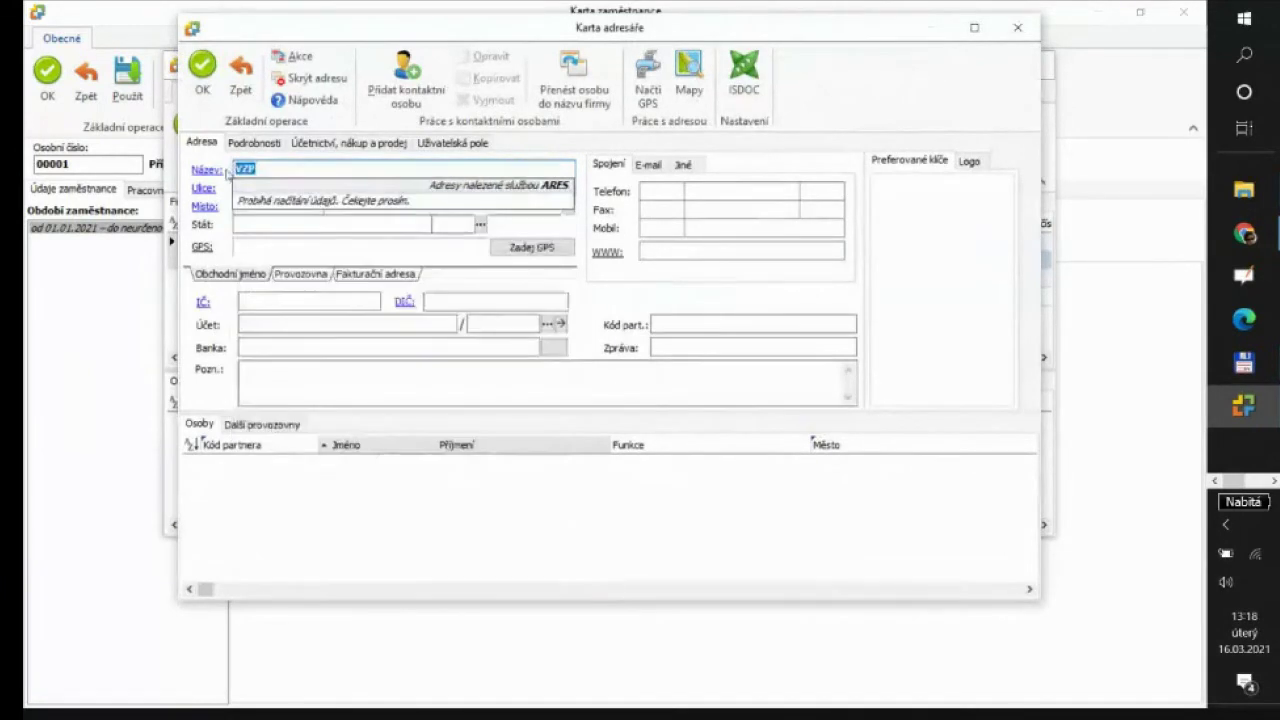
text(Všeobe)
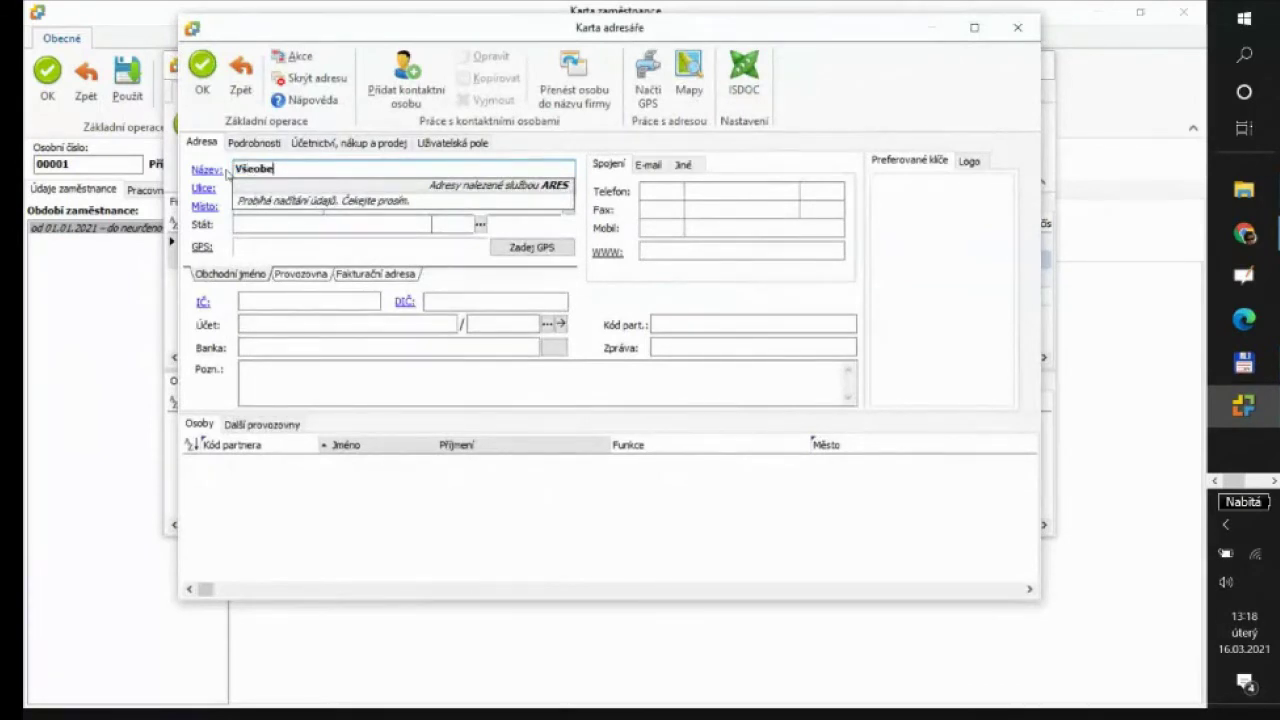
text(cn)
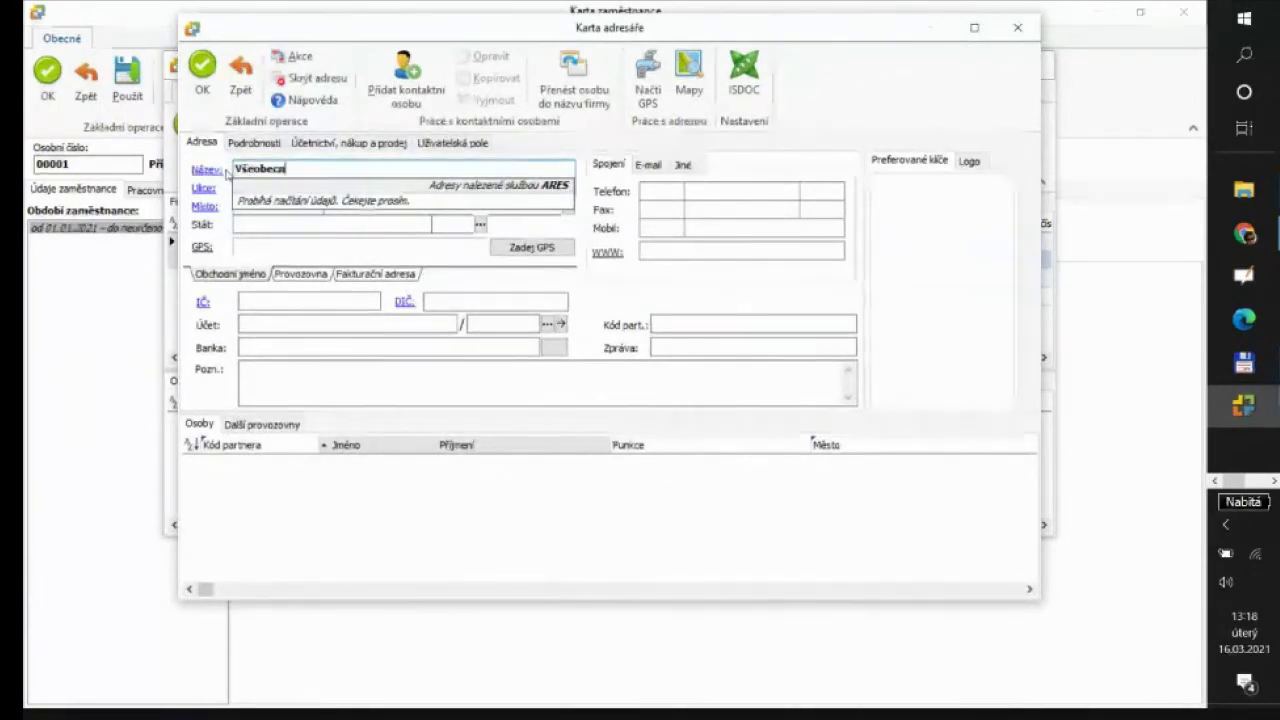
text(á zdravotní)
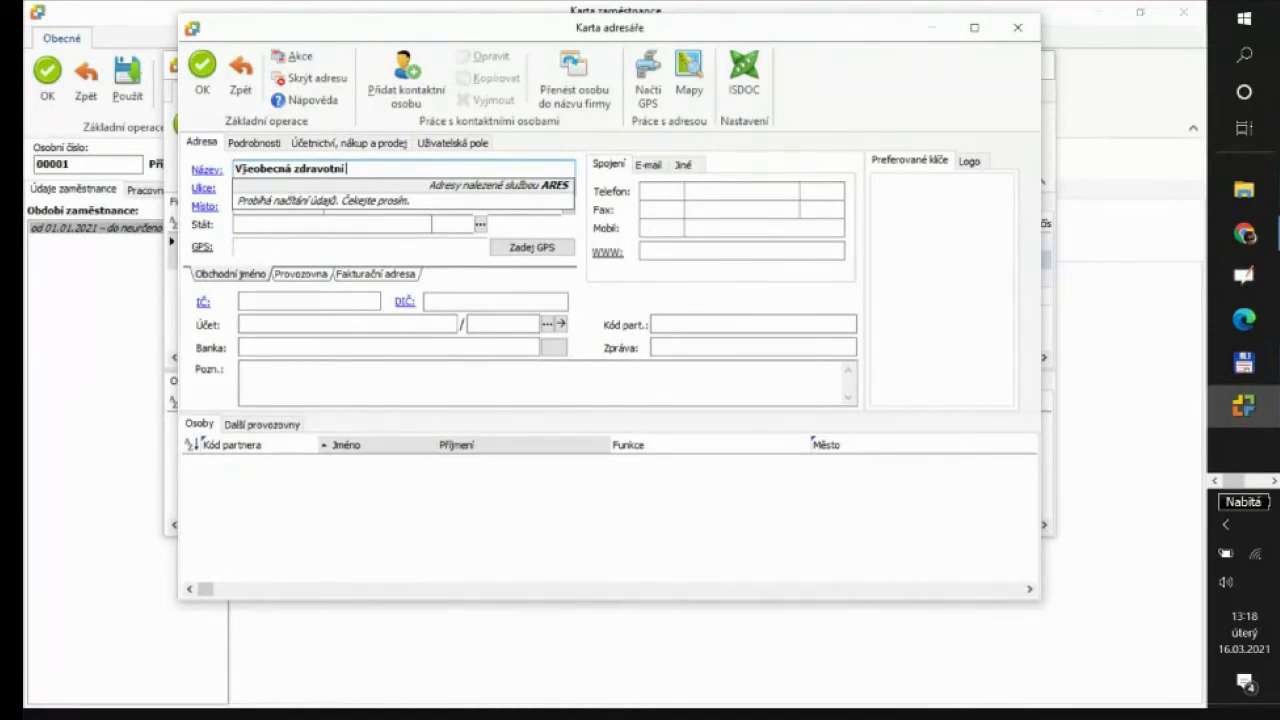
text(pojišťovna)
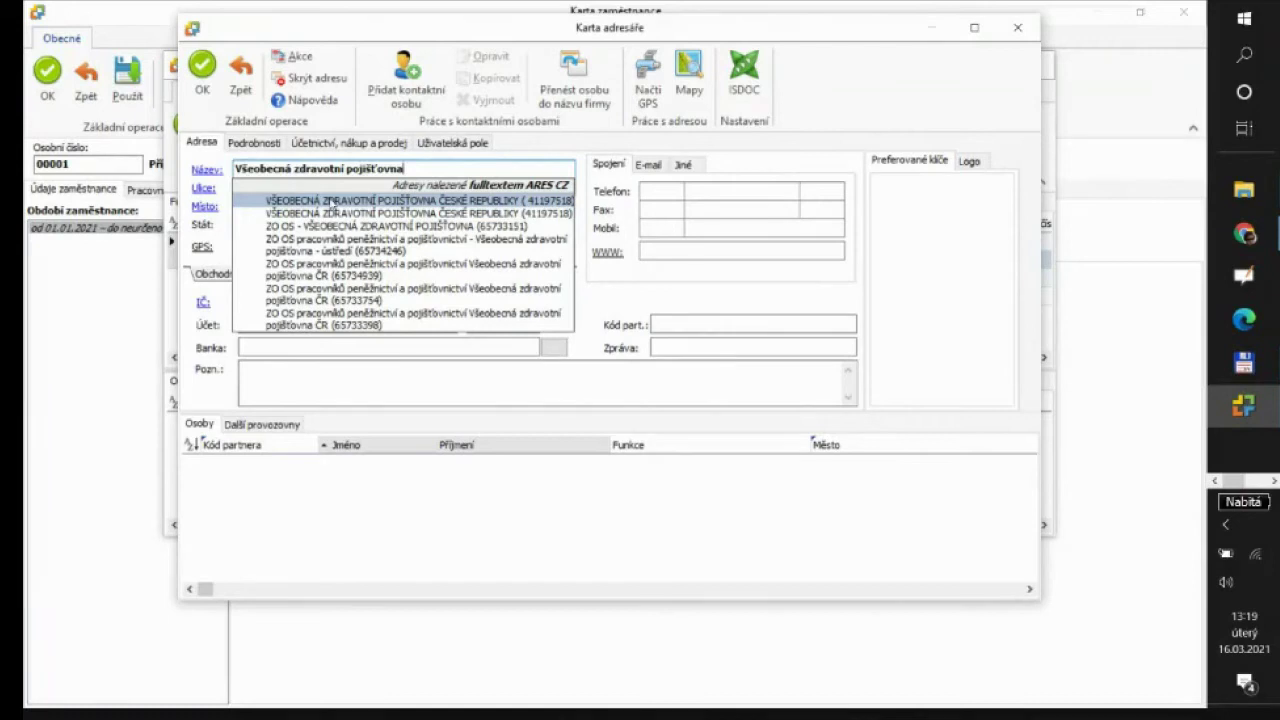
Fill the card from ARES with VŠEOBECNÁ ZDRAVOTNÍ POJIŠŤOVNA ČESKÉ REPUBLIKY, save it, and confirm it as insurer
click(331, 201)
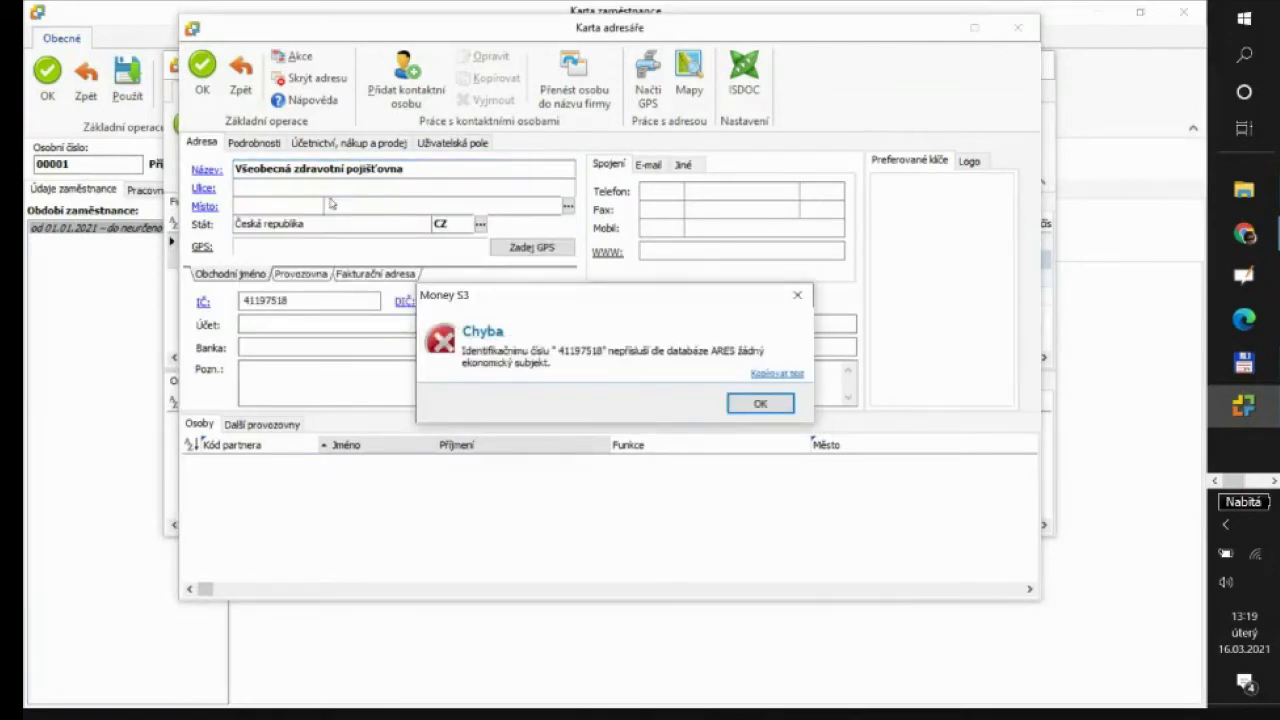
click(760, 412)
key(BackSpace)
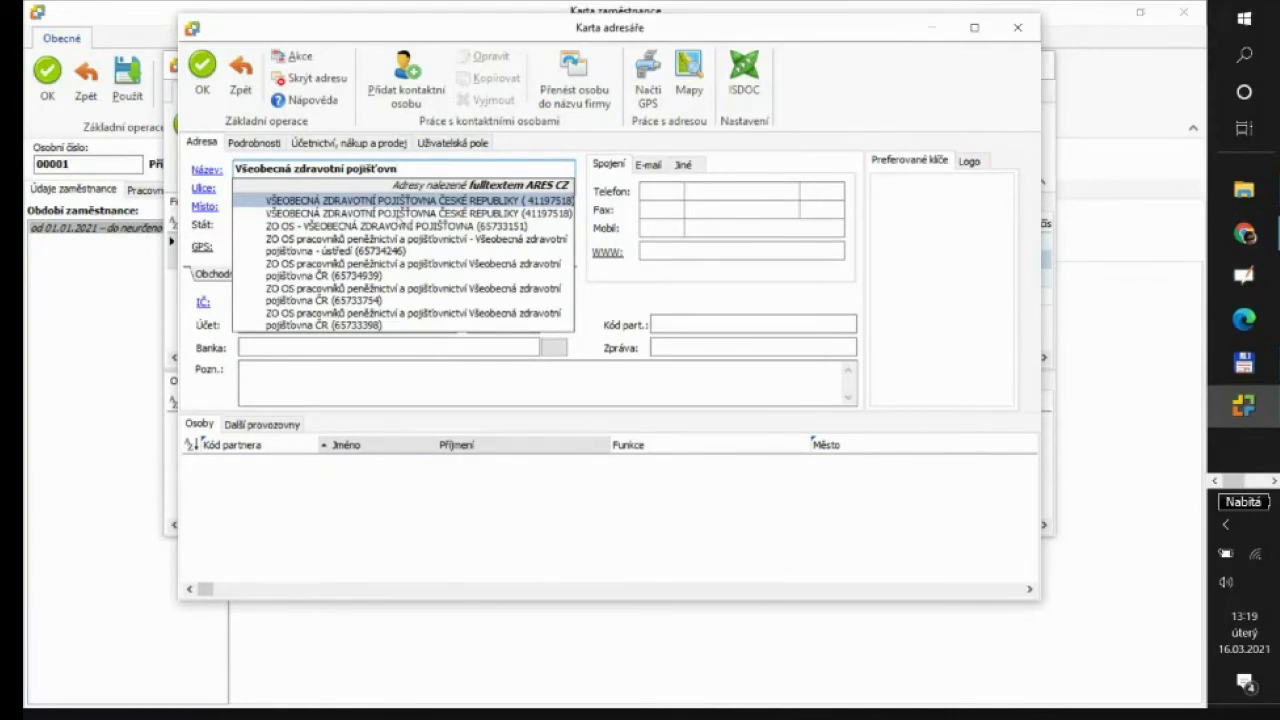
click(397, 214)
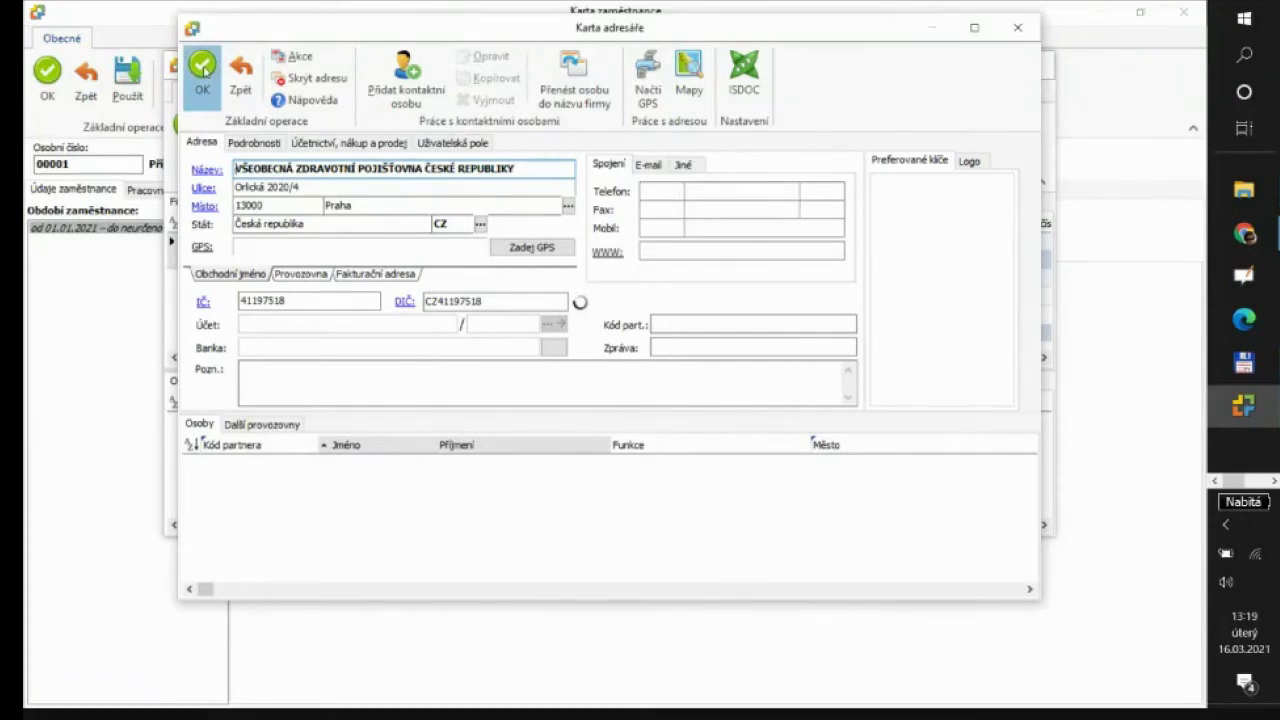
click(203, 68)
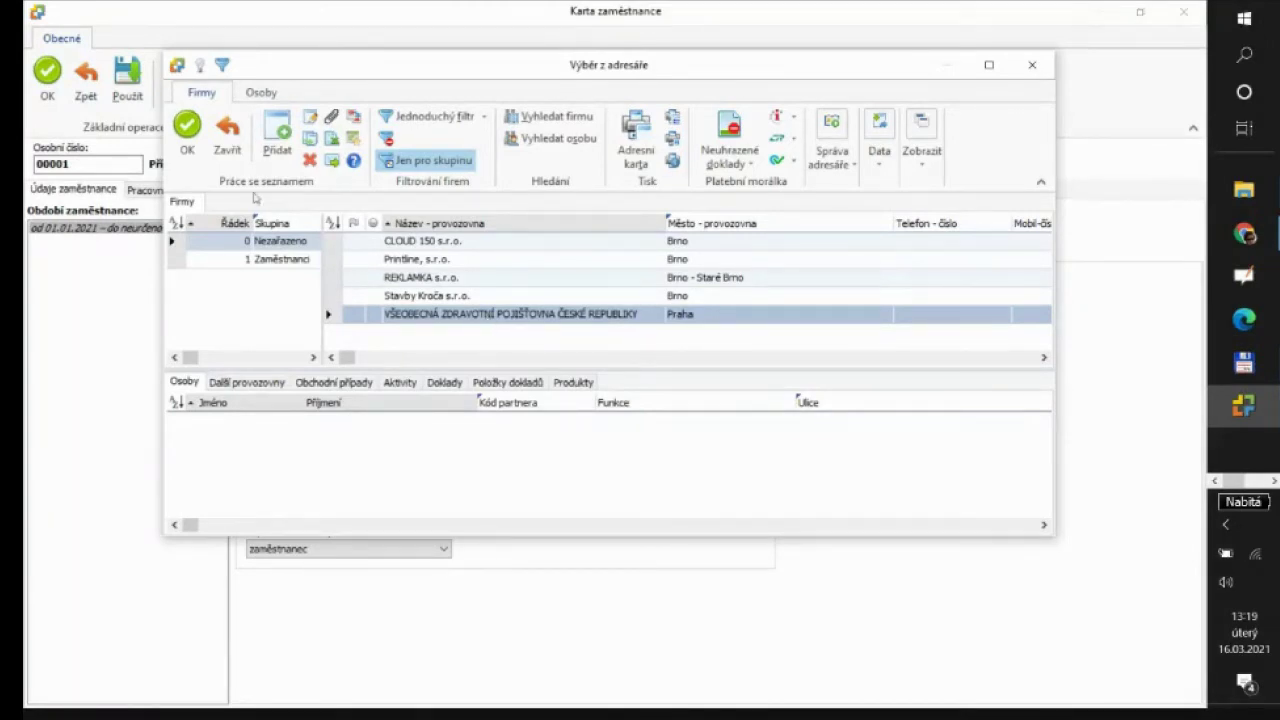
click(186, 131)
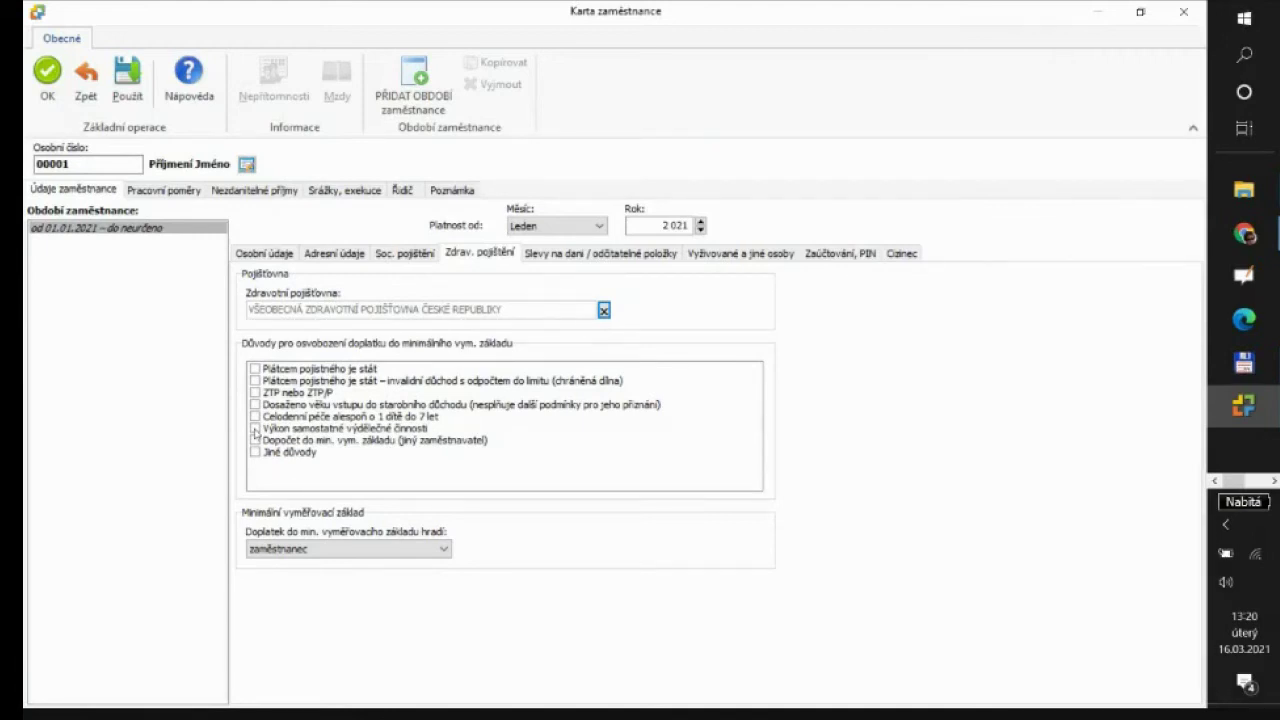
Show the Slevy na dani / odčitatelné položky tab with the 2 320,00 basic taxpayer credit
click(587, 258)
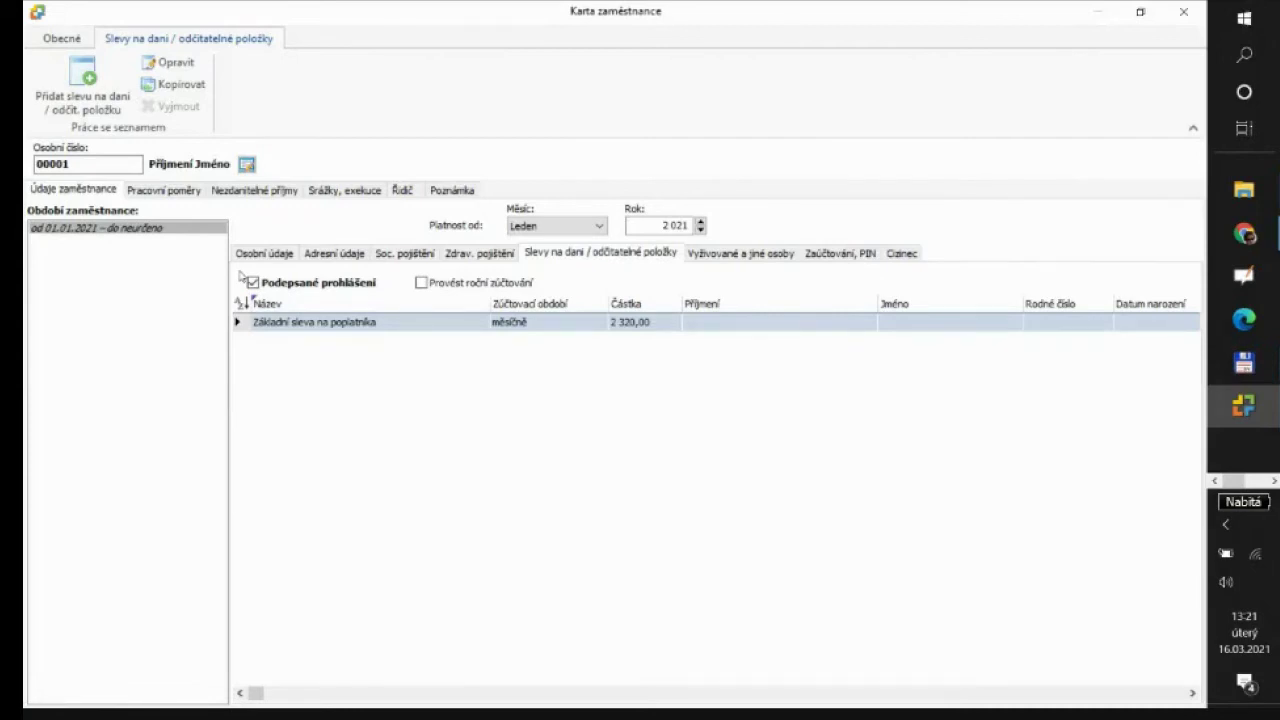
Keep 'Podepsané prohlášení' ticked and add a new, blank tax discount item
click(253, 283)
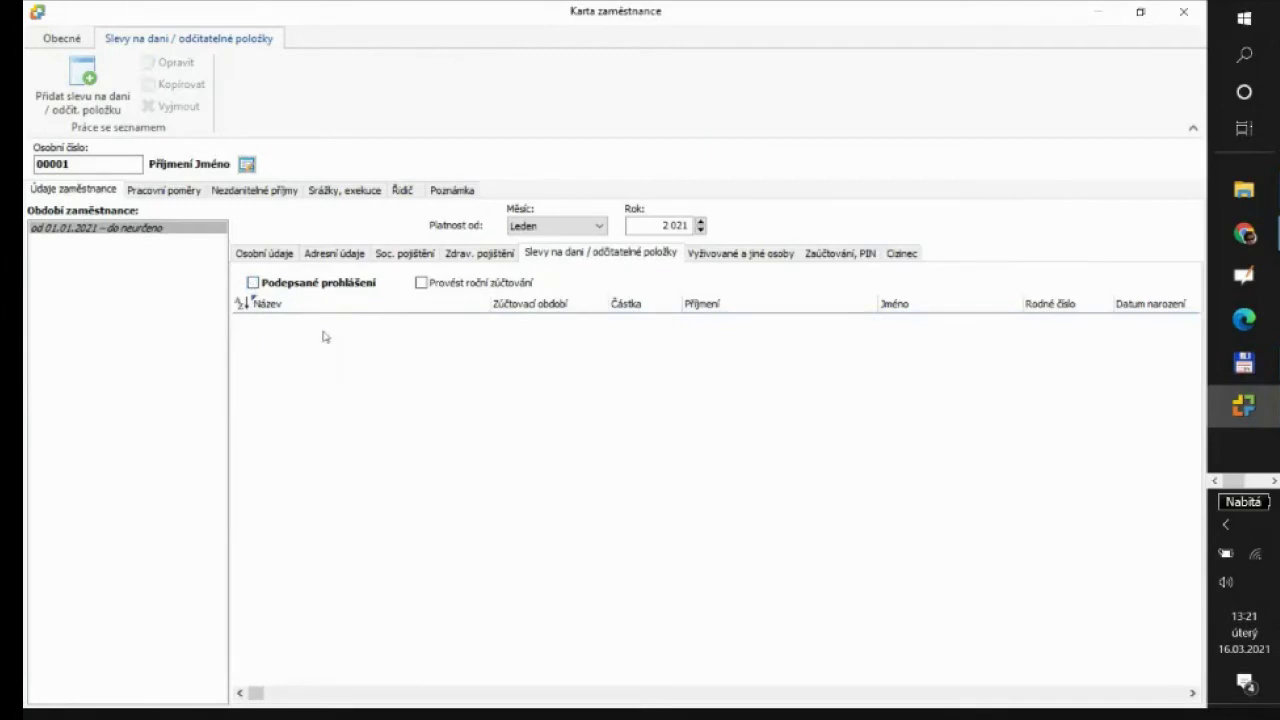
click(254, 284)
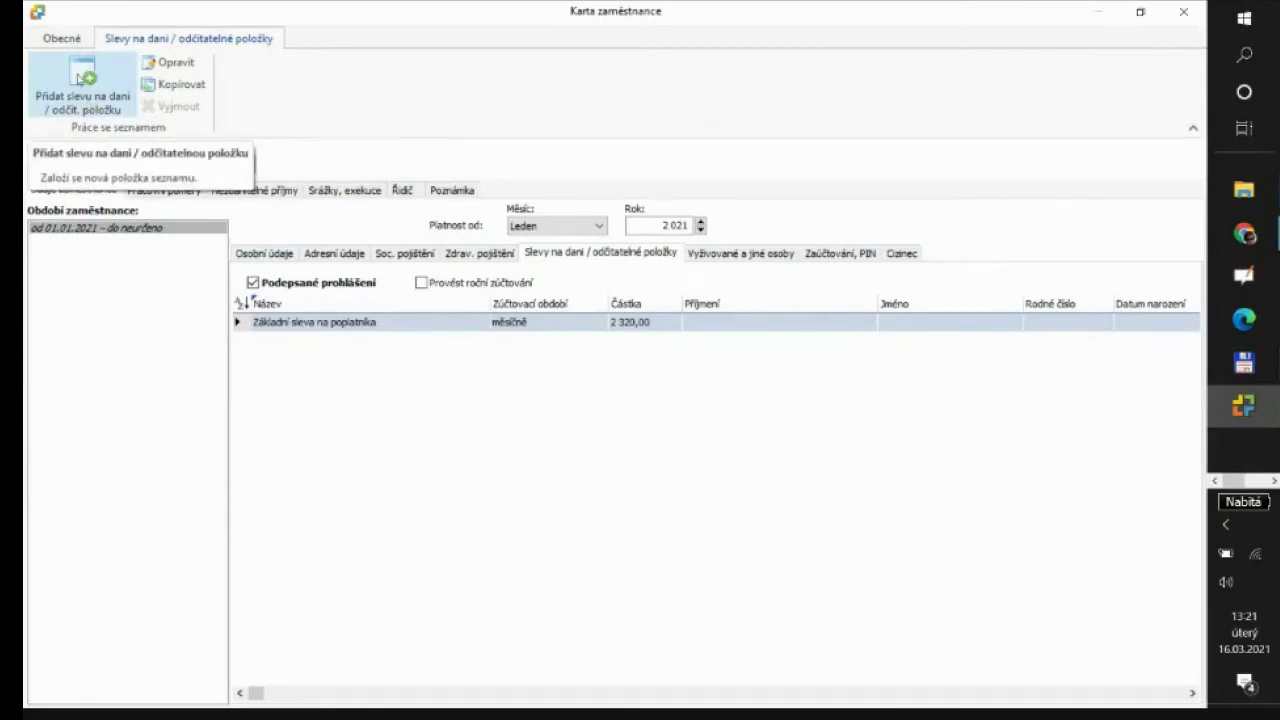
click(80, 78)
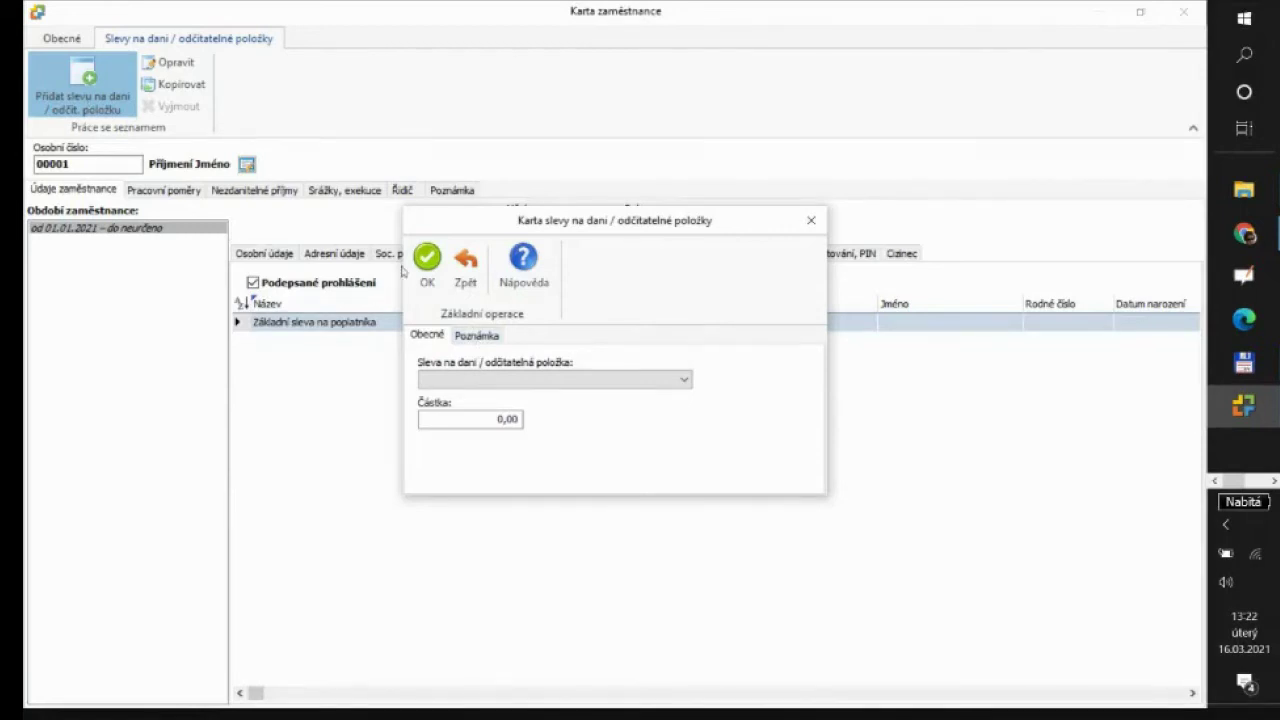
Drop down the 'Sleva na dani / odčitatelná položka' list of discount types
click(686, 380)
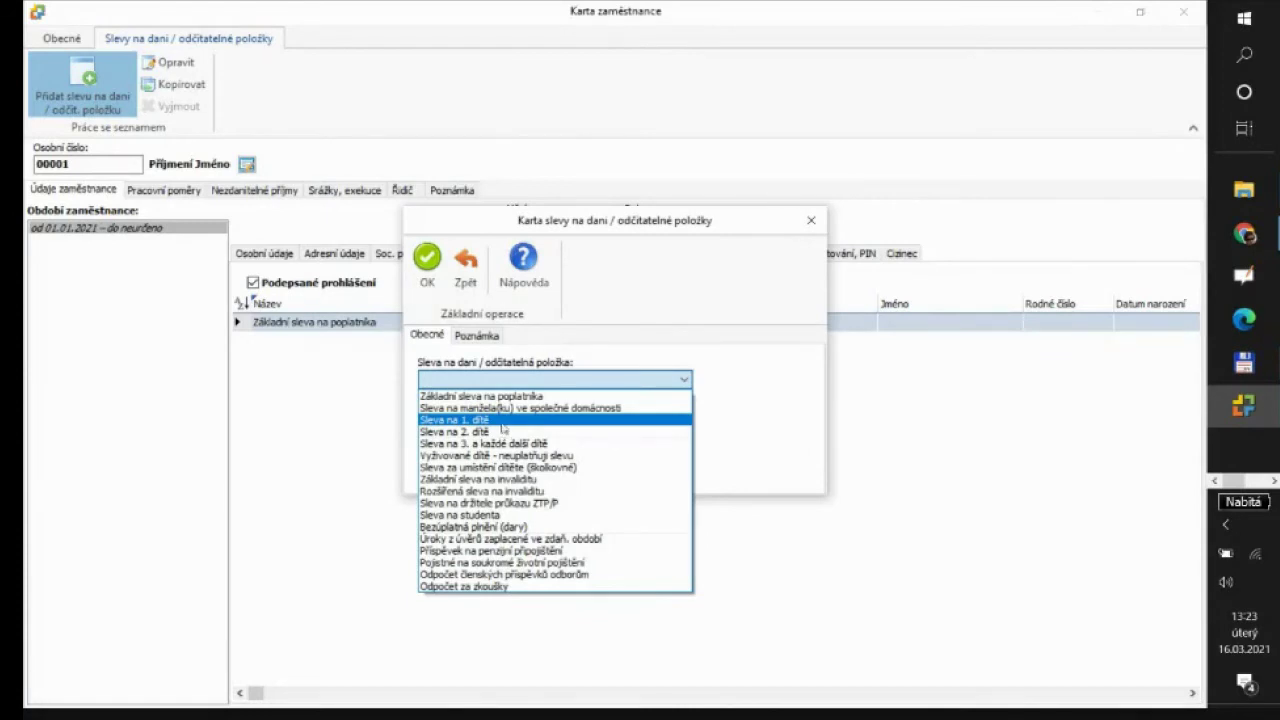
Choose 'Sleva na 1. dítě' at 1 267,00 monthly and bring up the Související osoba picker
click(500, 420)
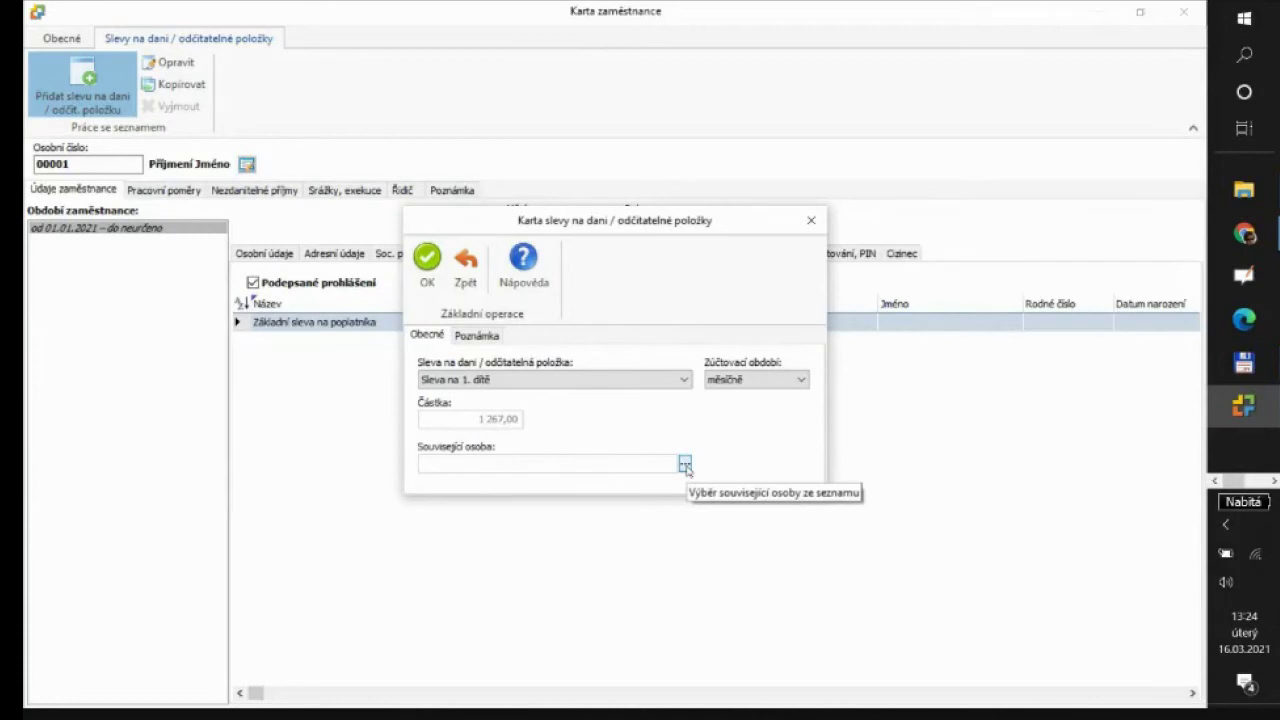
click(685, 465)
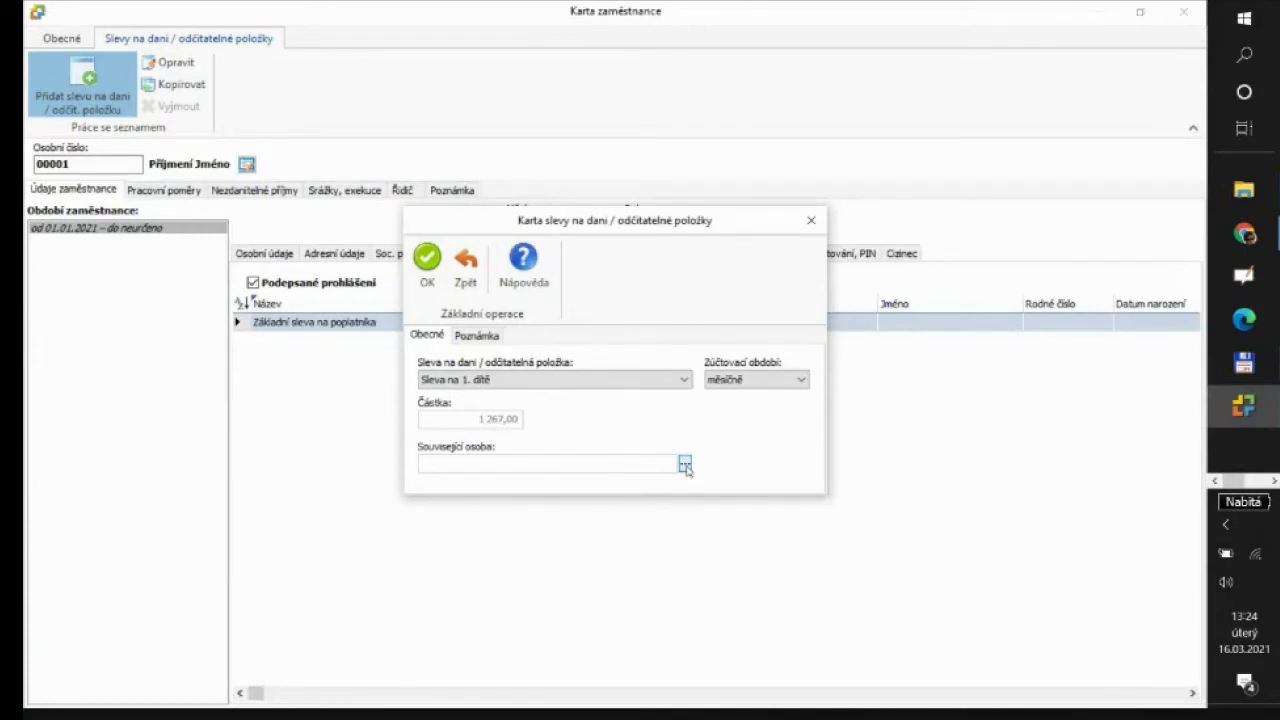
drag(687, 219, 555, 363)
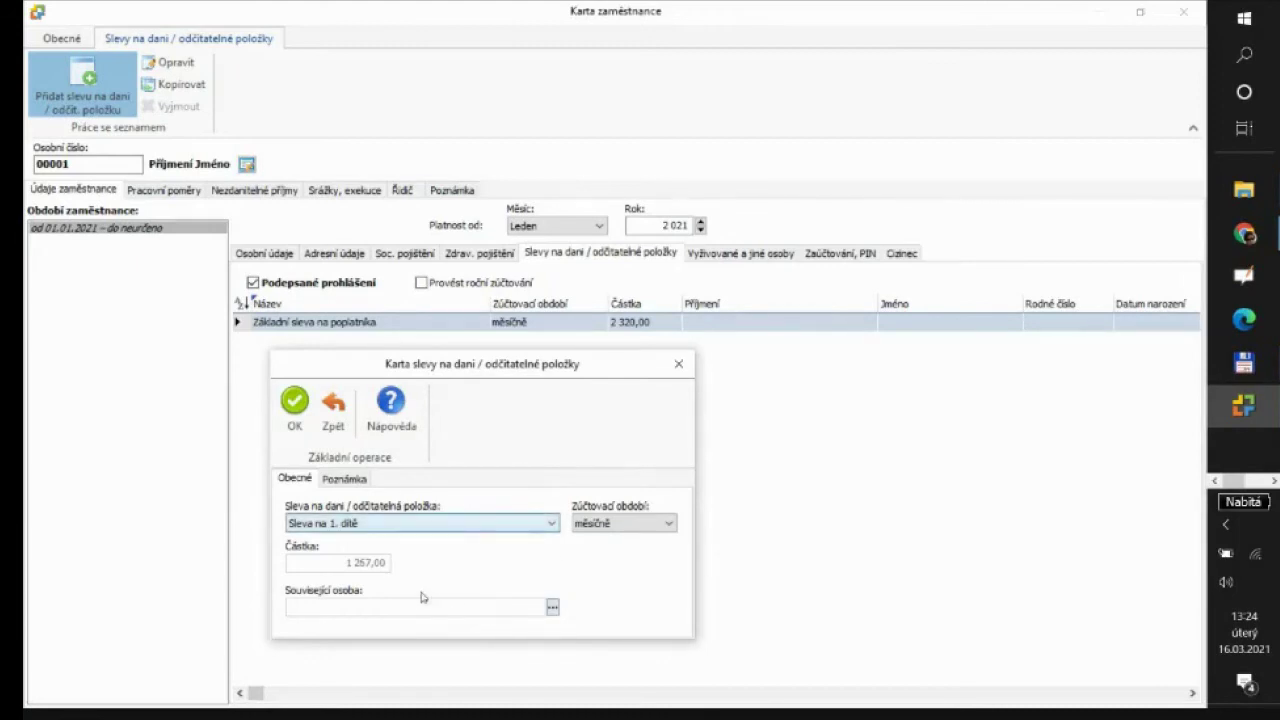
click(552, 609)
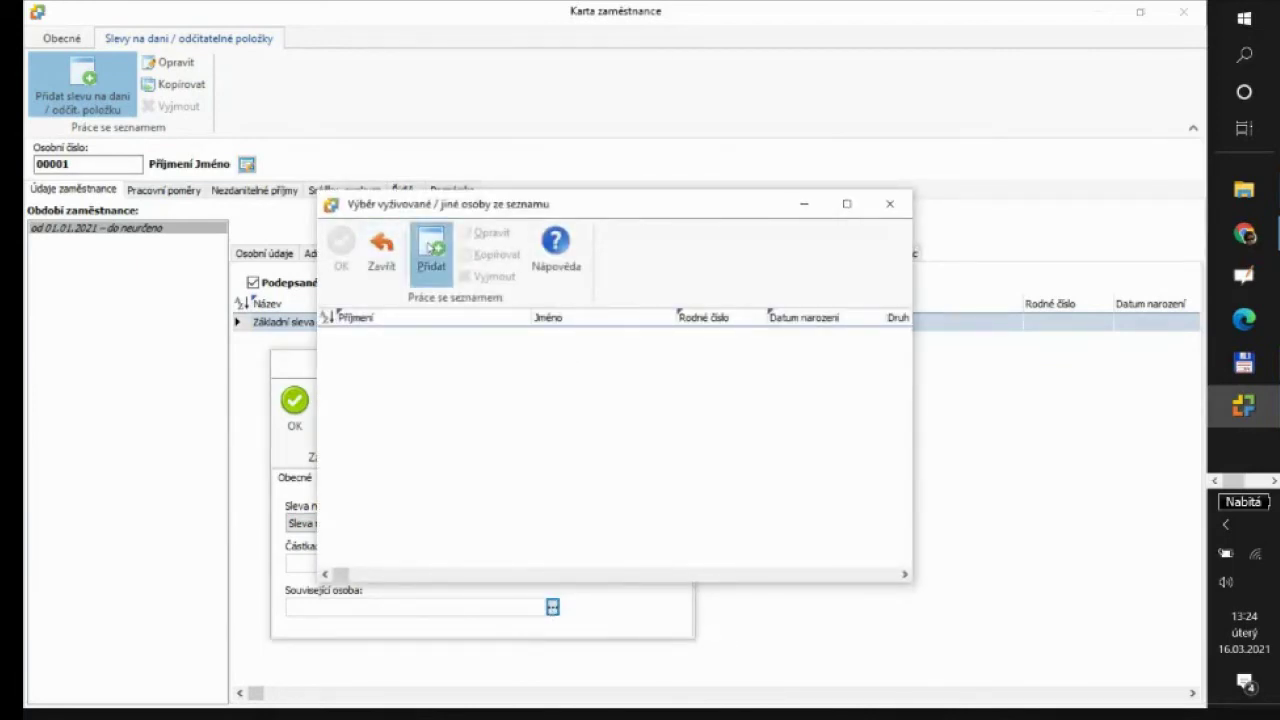
Add a new dependent person with the type 'vyživované dítě'
click(431, 245)
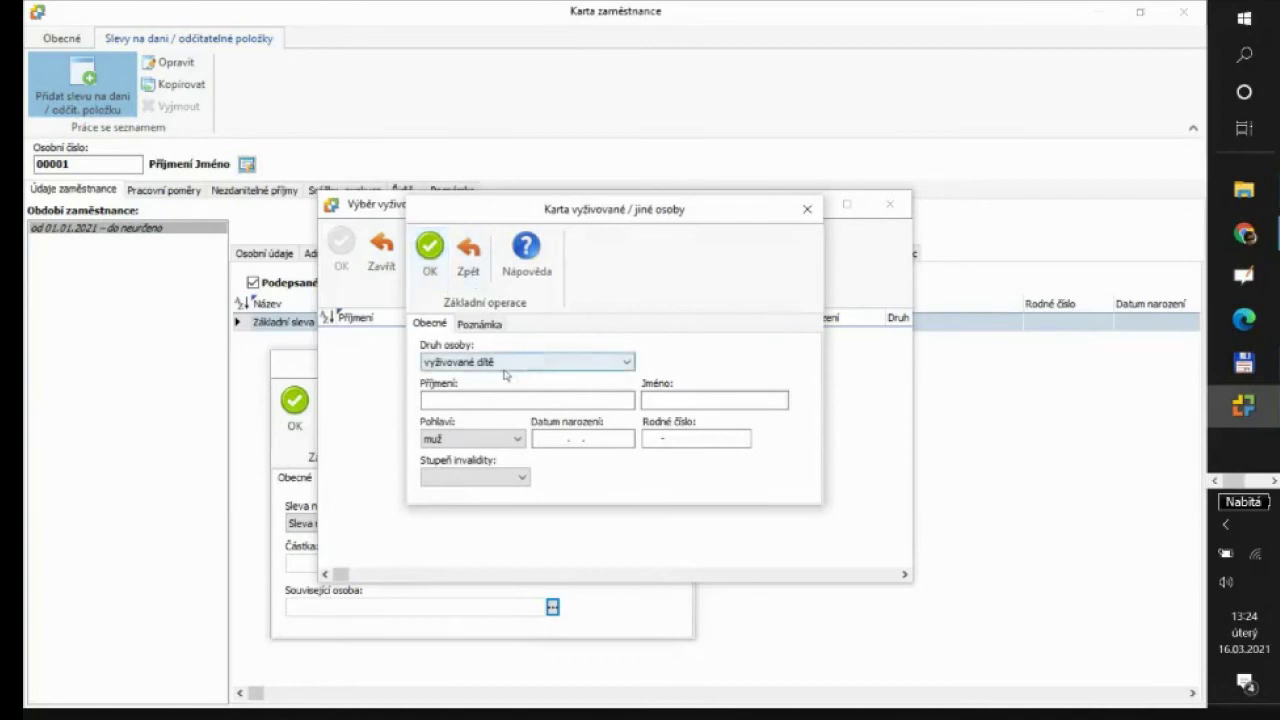
click(628, 363)
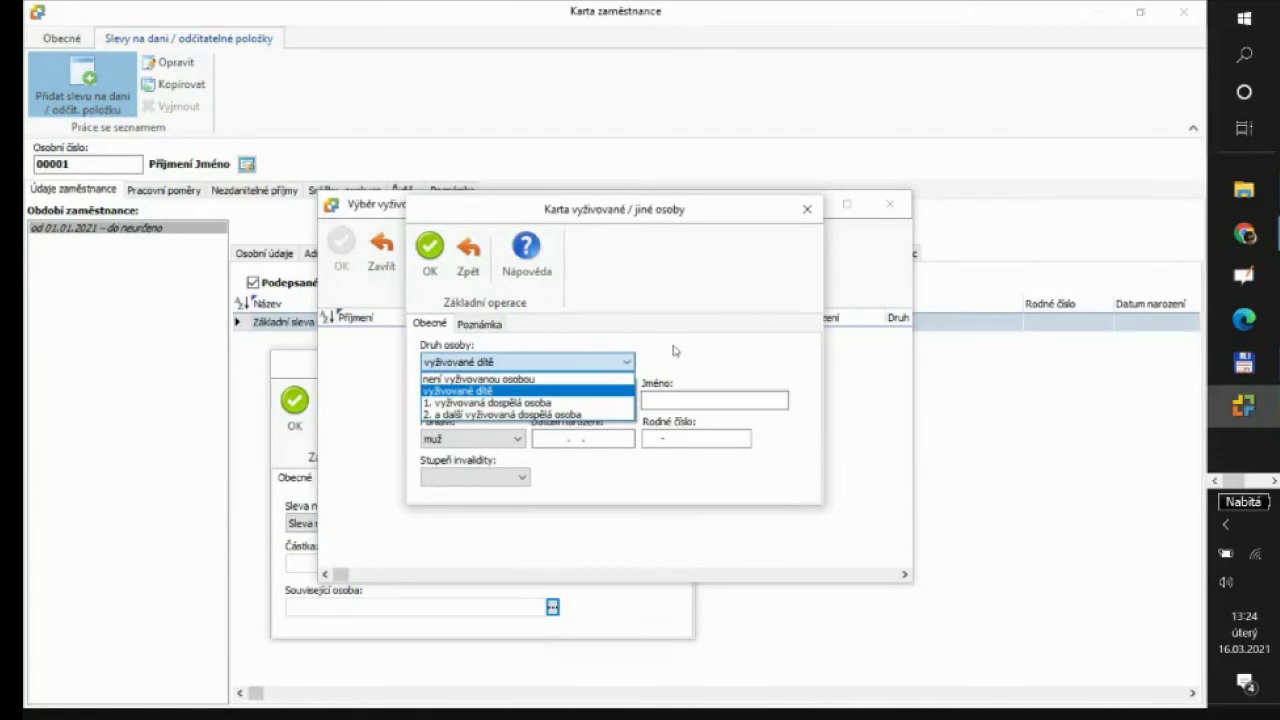
click(676, 352)
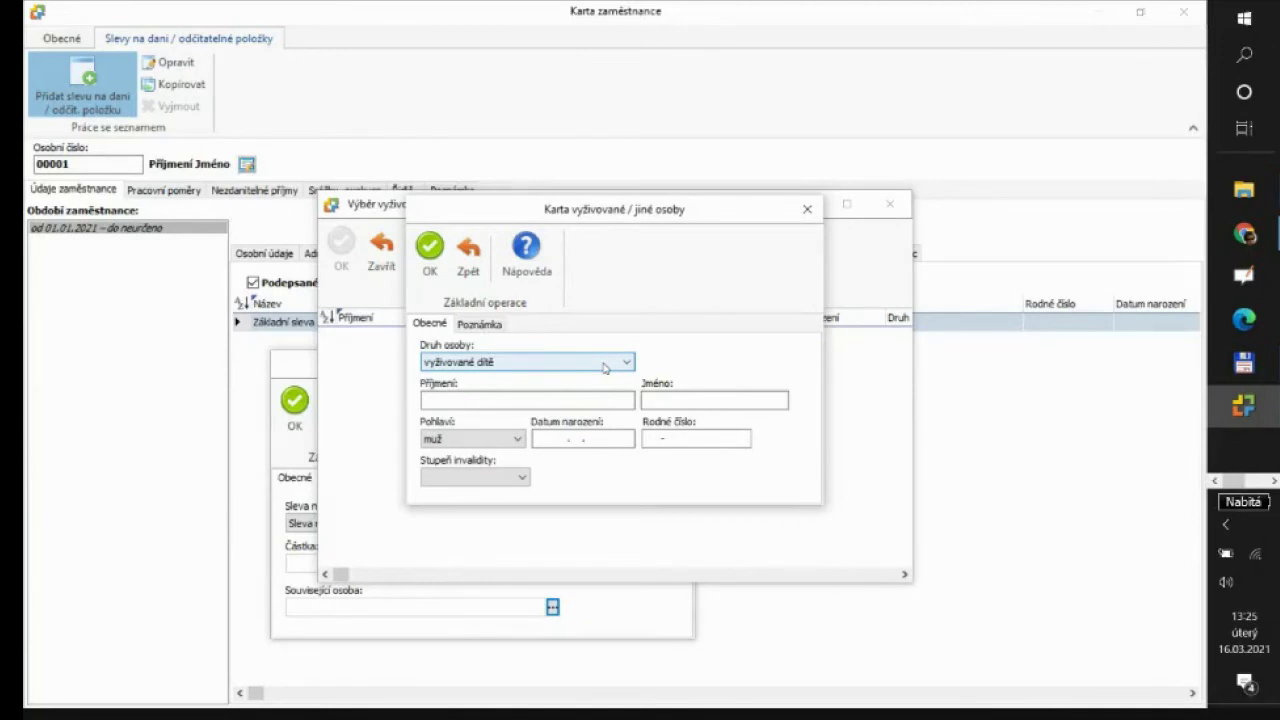
Enter the child's surname, first name, date of birth and birth number
click(589, 402)
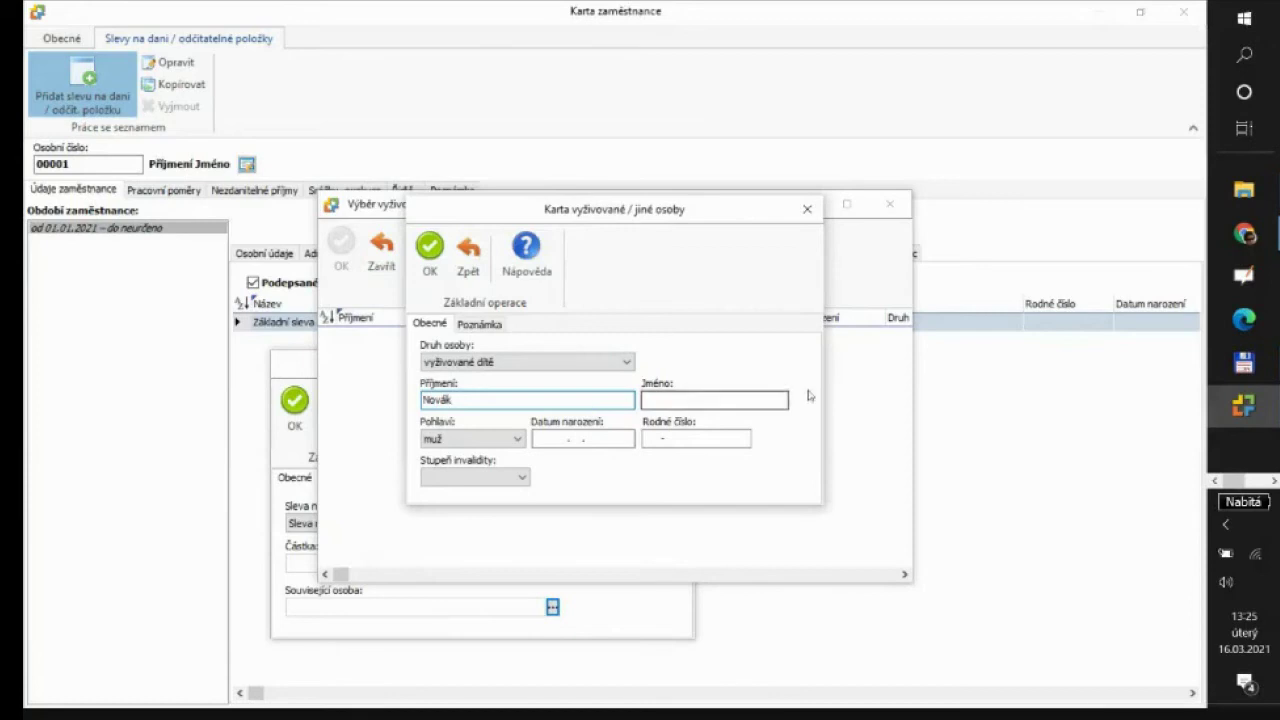
click(738, 401)
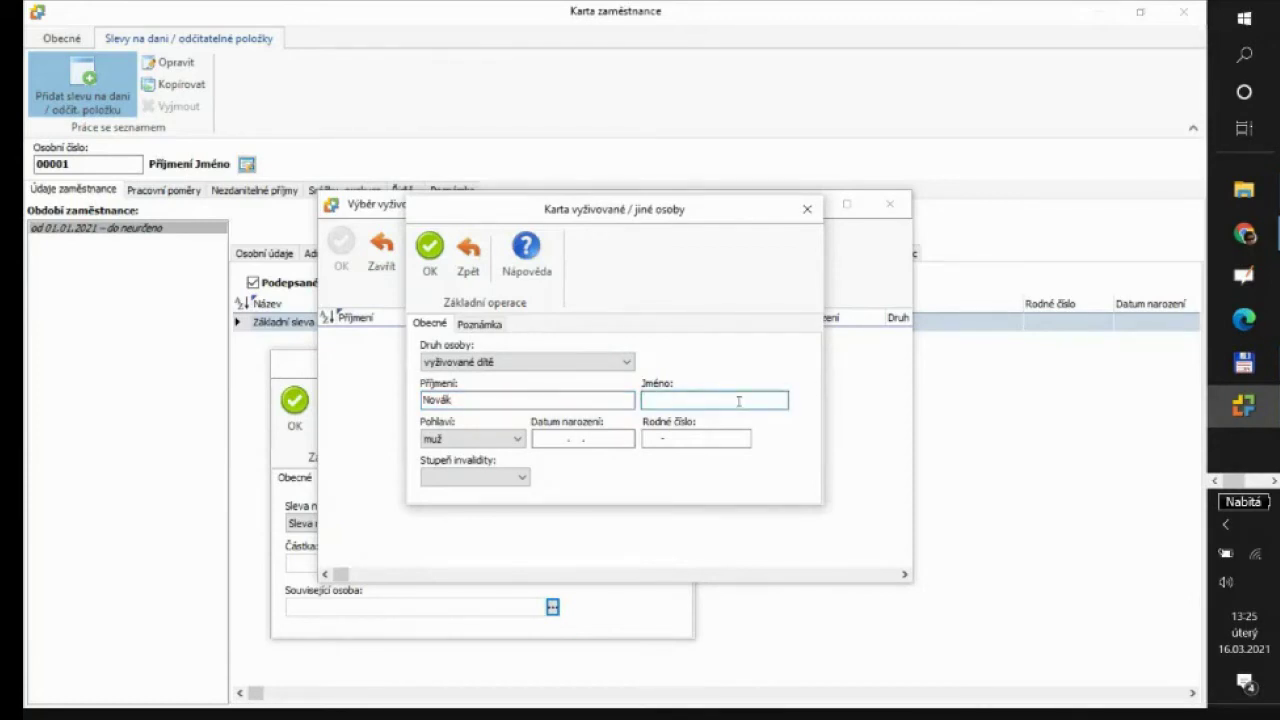
click(536, 437)
text(15.)
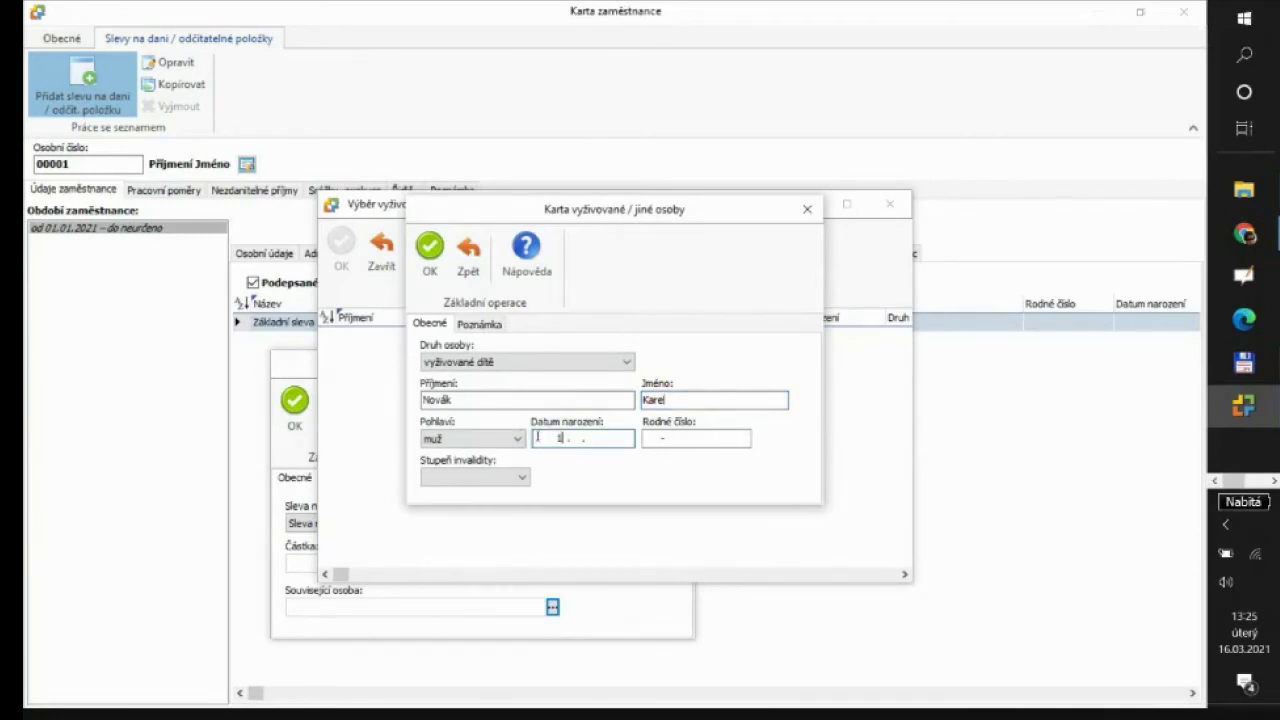
text(01.2015)
click(659, 438)
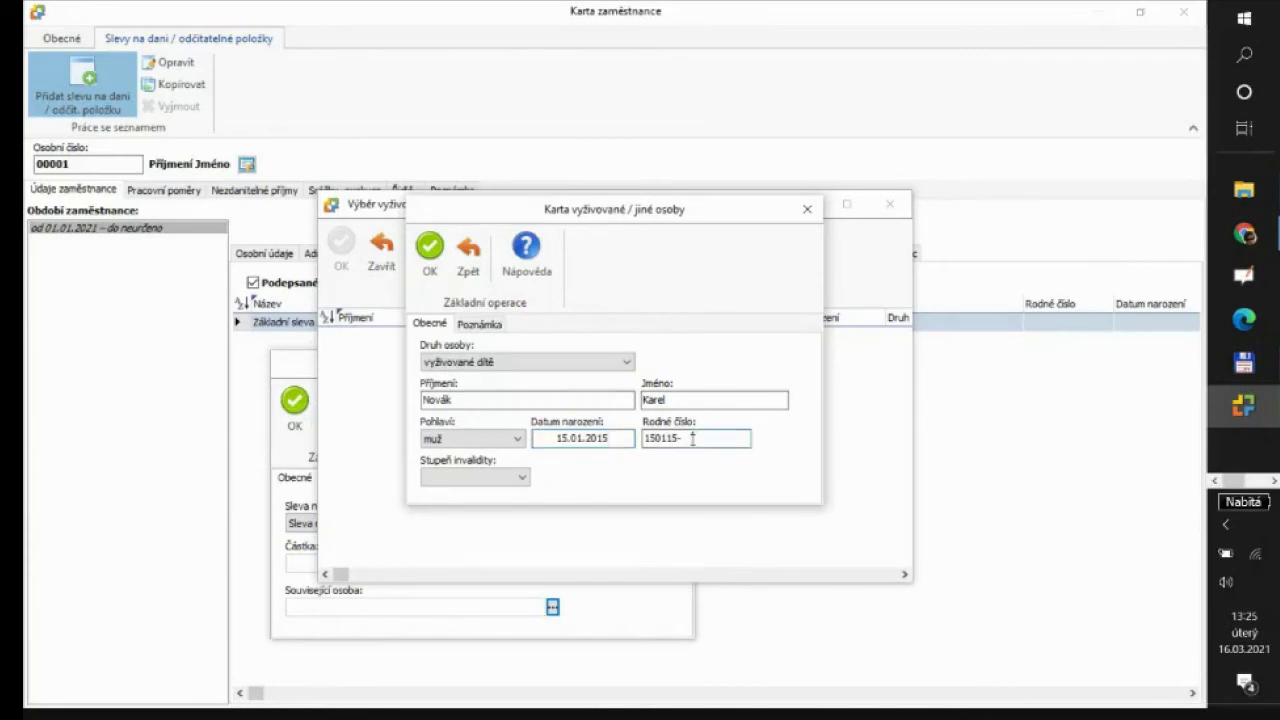
text(15-1234)
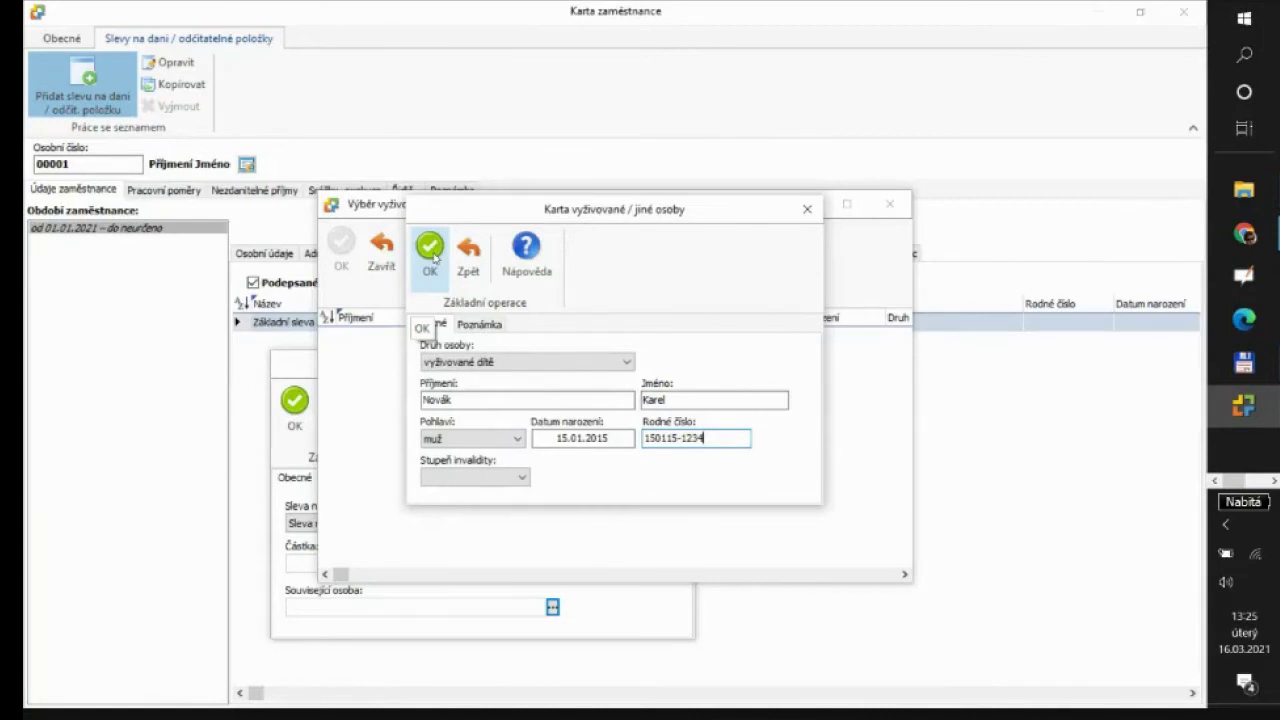
Save the child, link them as related person, and save the 1 267,00 first-child relief
click(431, 250)
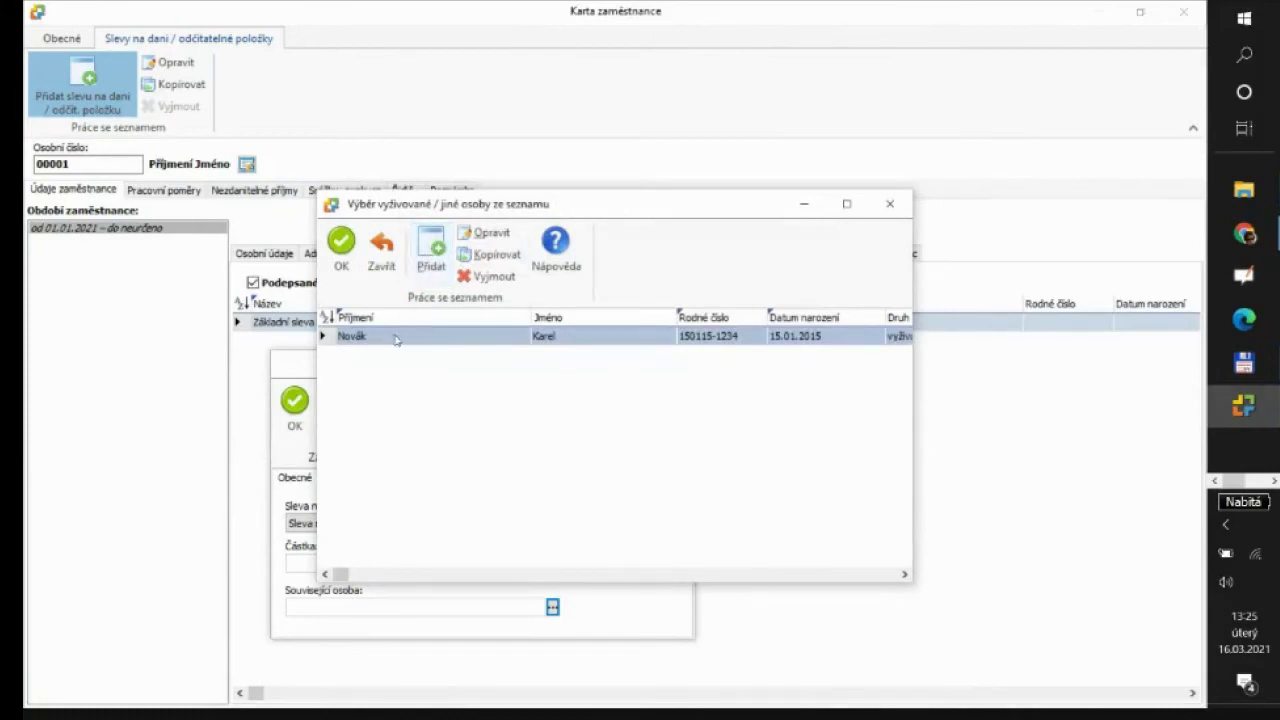
click(341, 245)
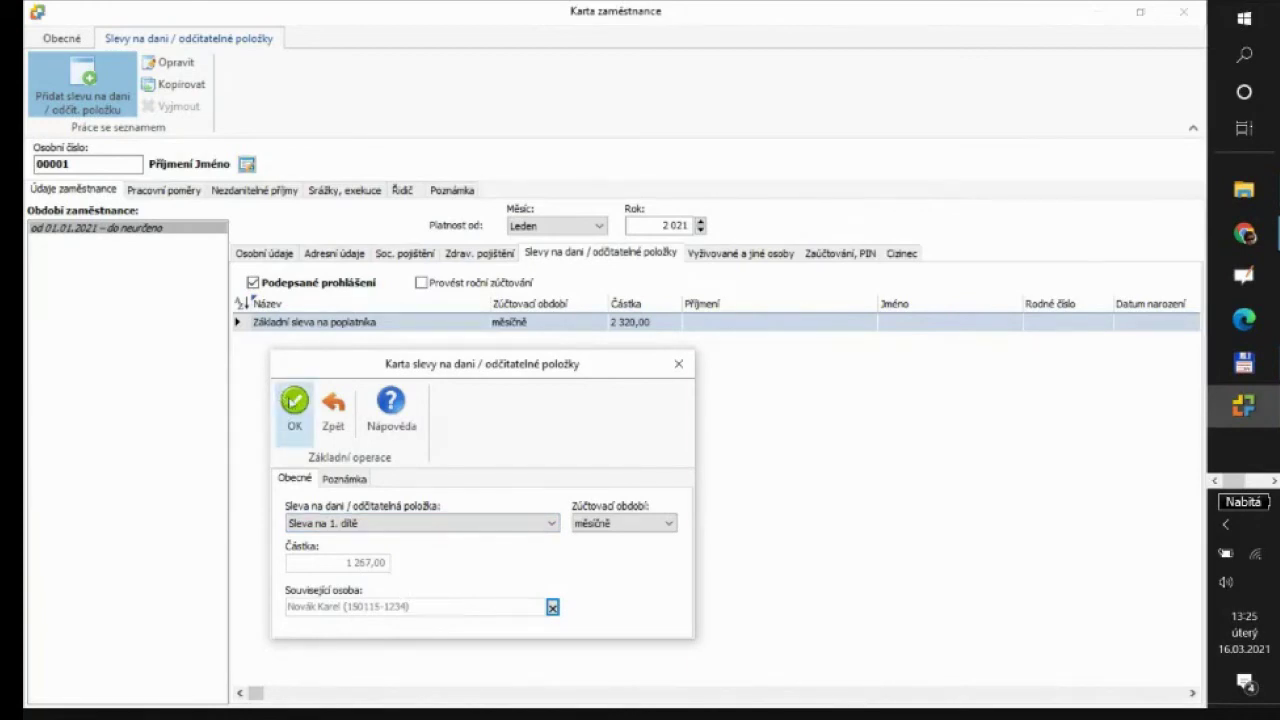
click(291, 403)
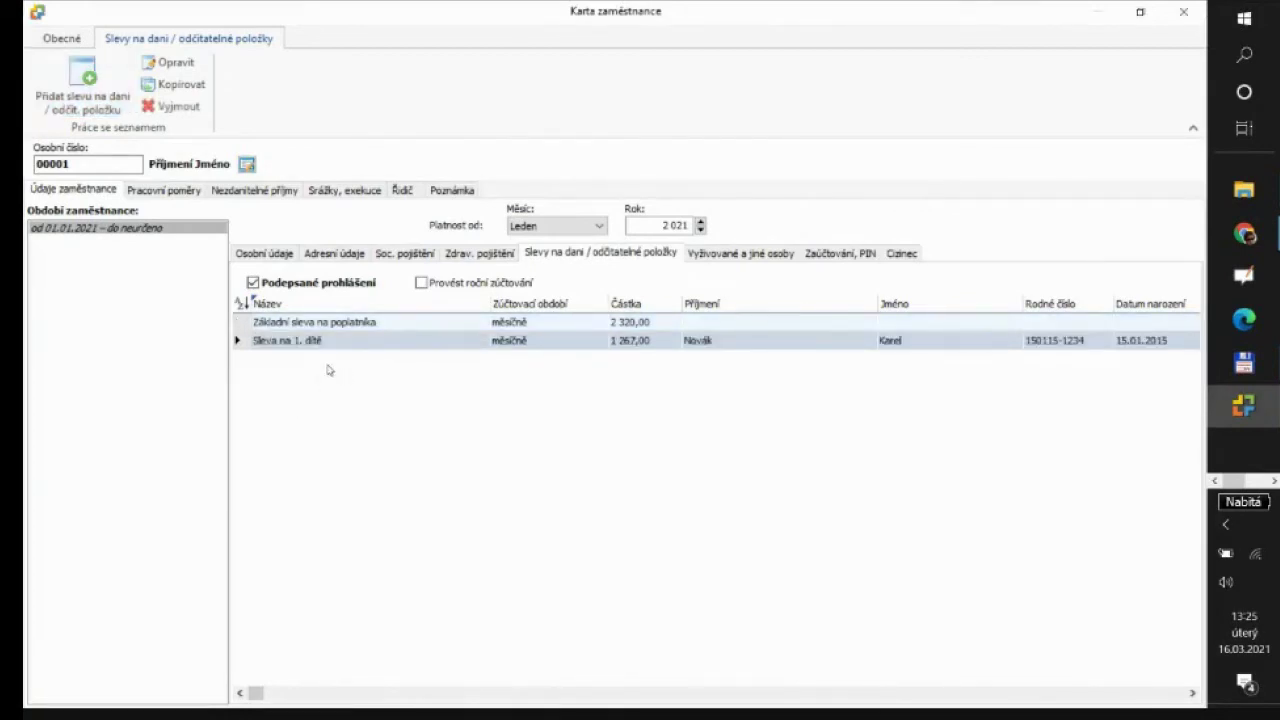
click(83, 85)
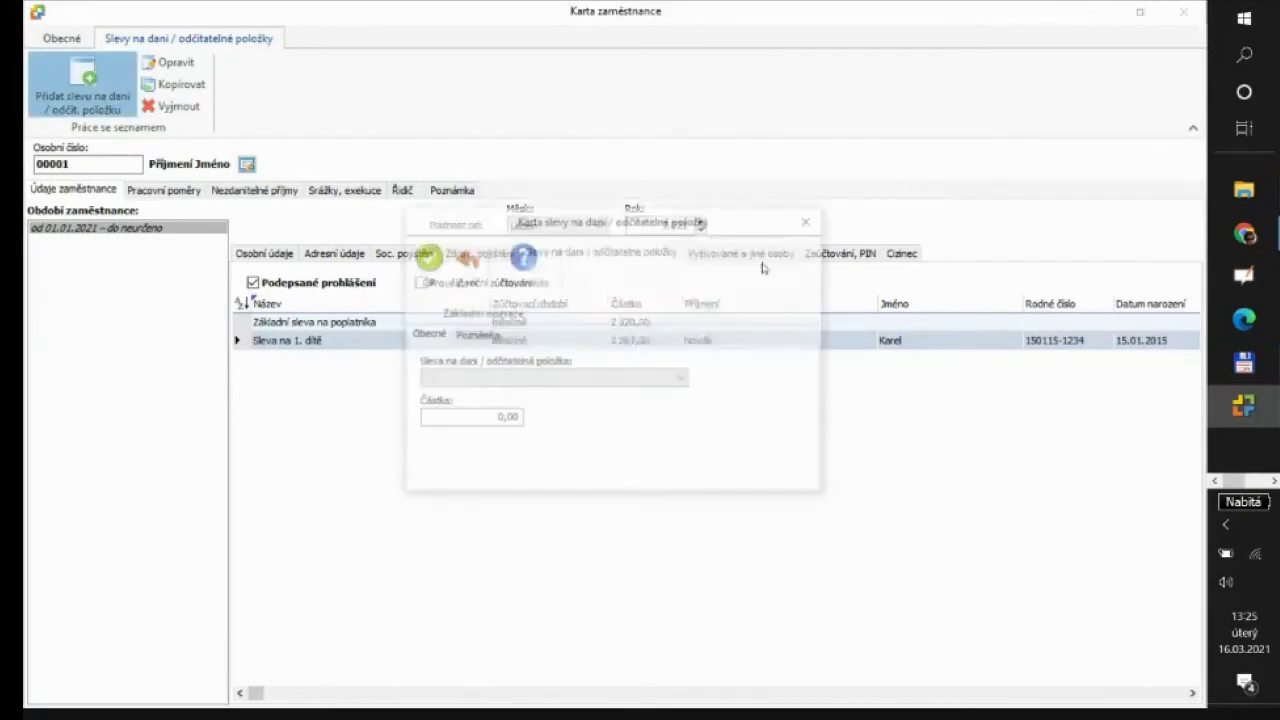
click(688, 381)
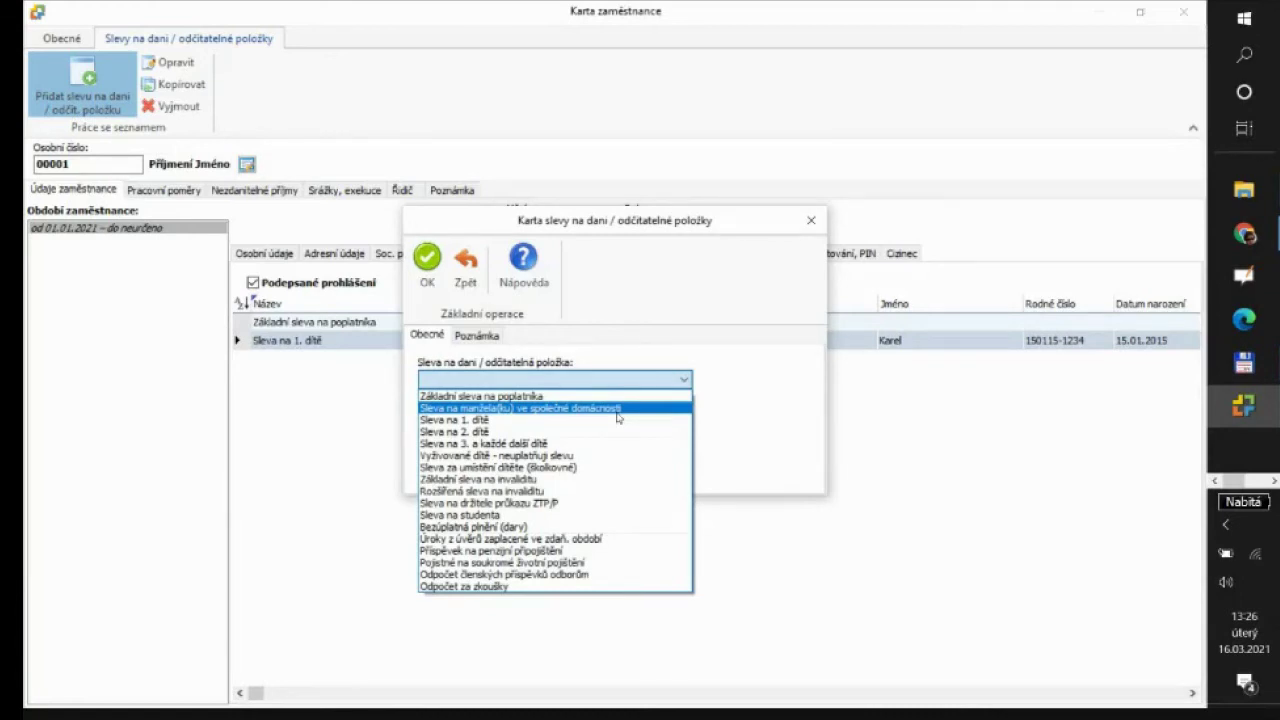
click(752, 418)
click(467, 262)
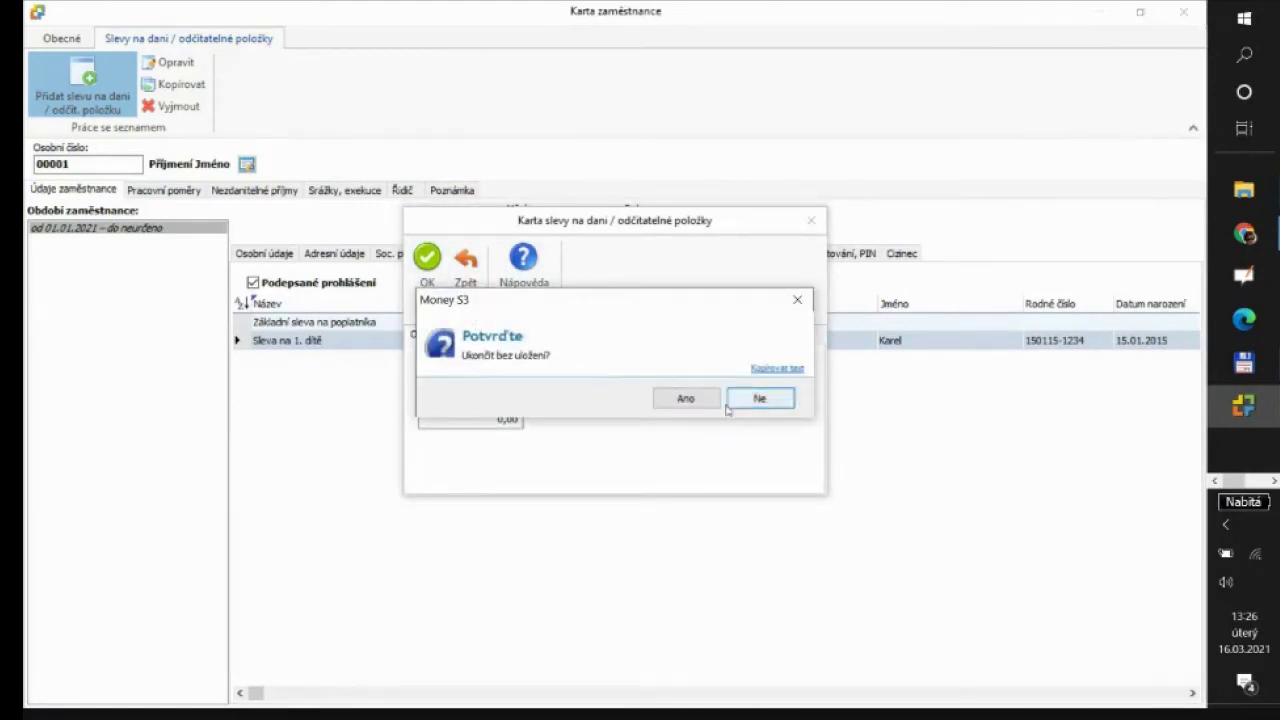
click(683, 400)
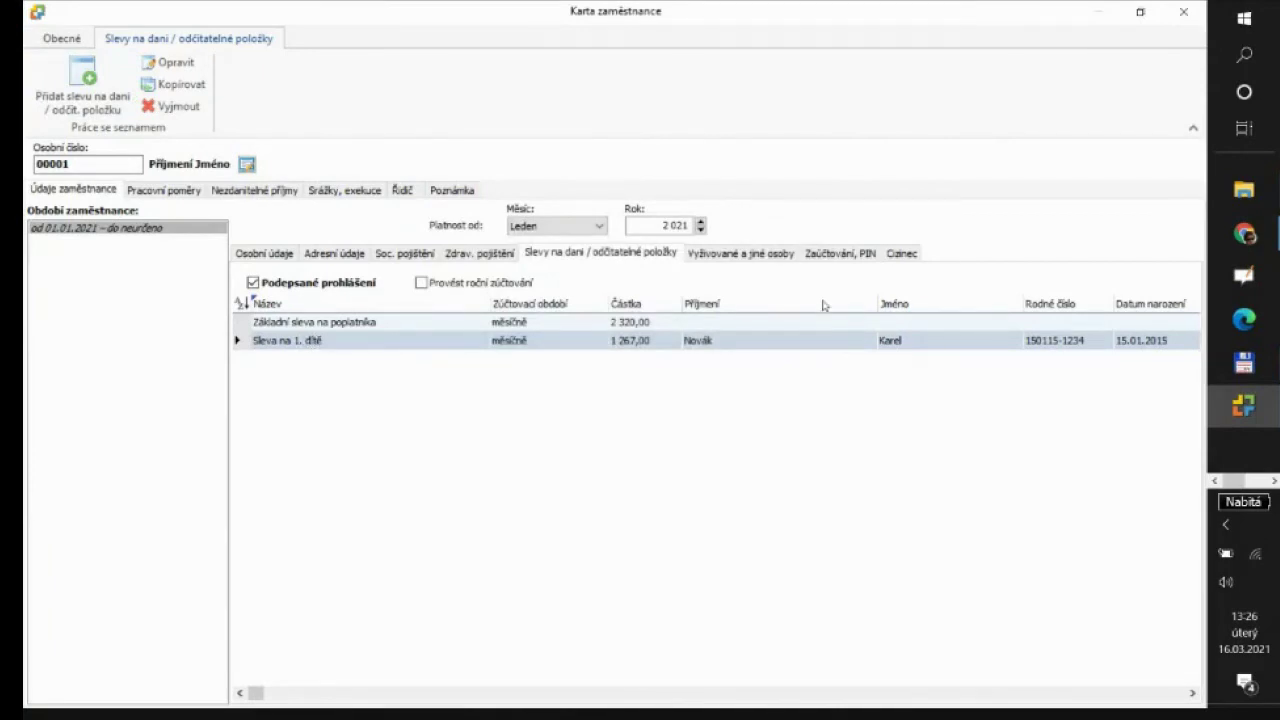
Check the Vyživované a jiné osoby and Slevy na dani tabs, then switch to Zaúčtování, PIN
click(776, 257)
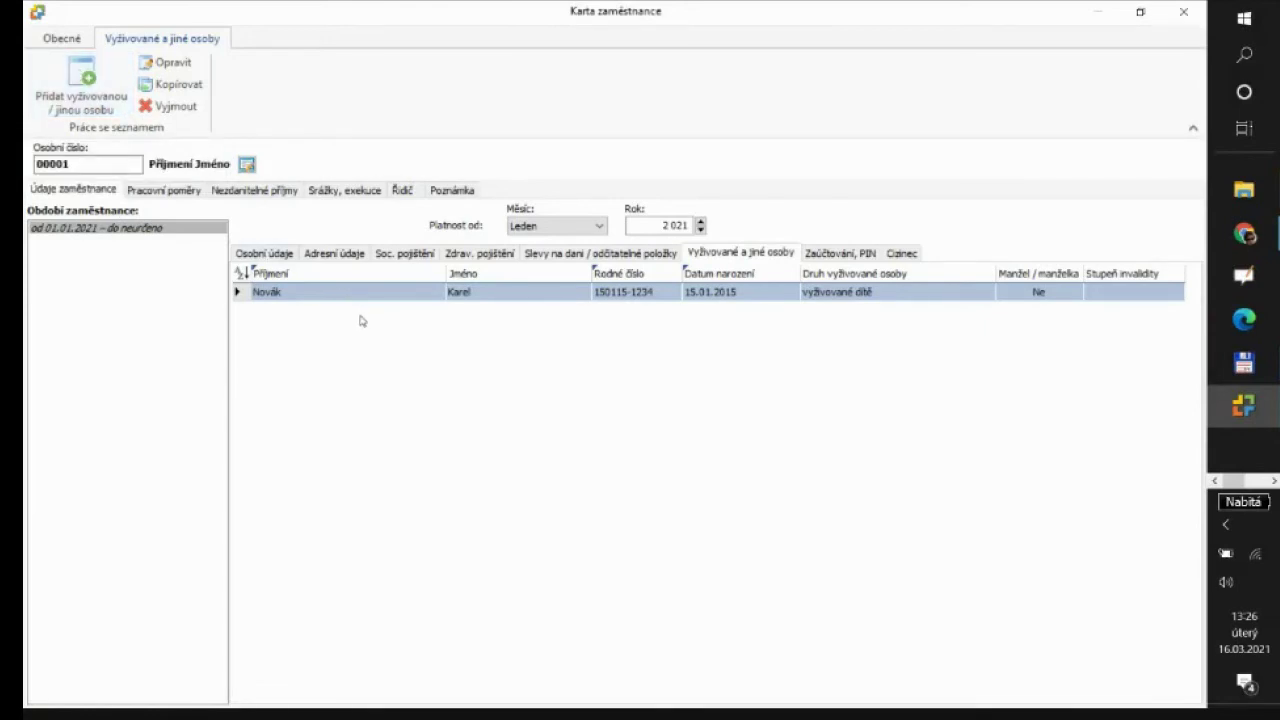
click(568, 254)
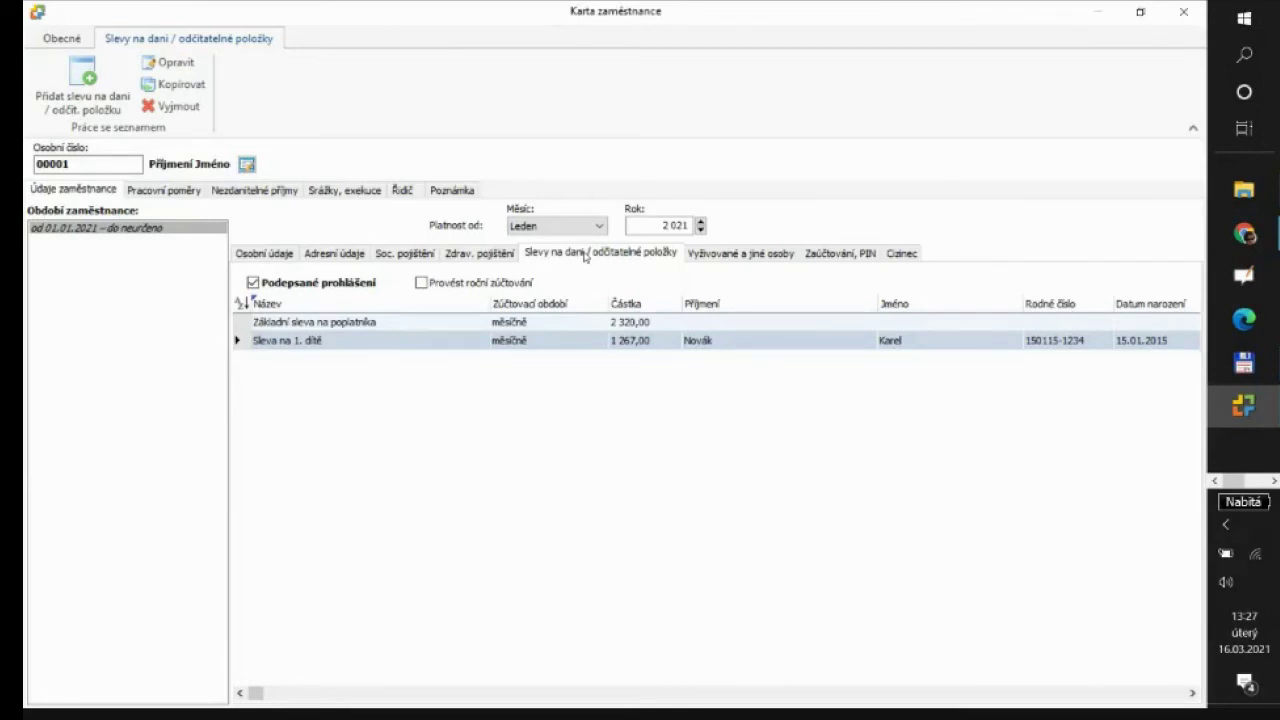
click(745, 255)
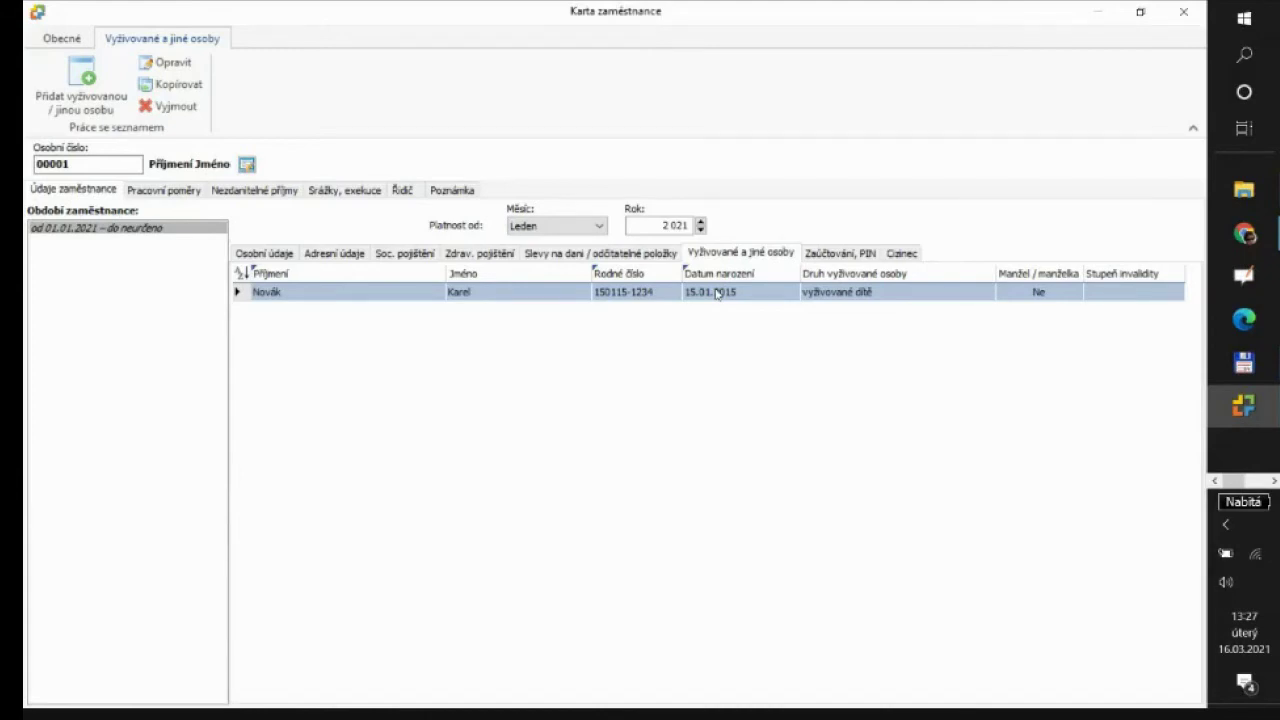
click(845, 256)
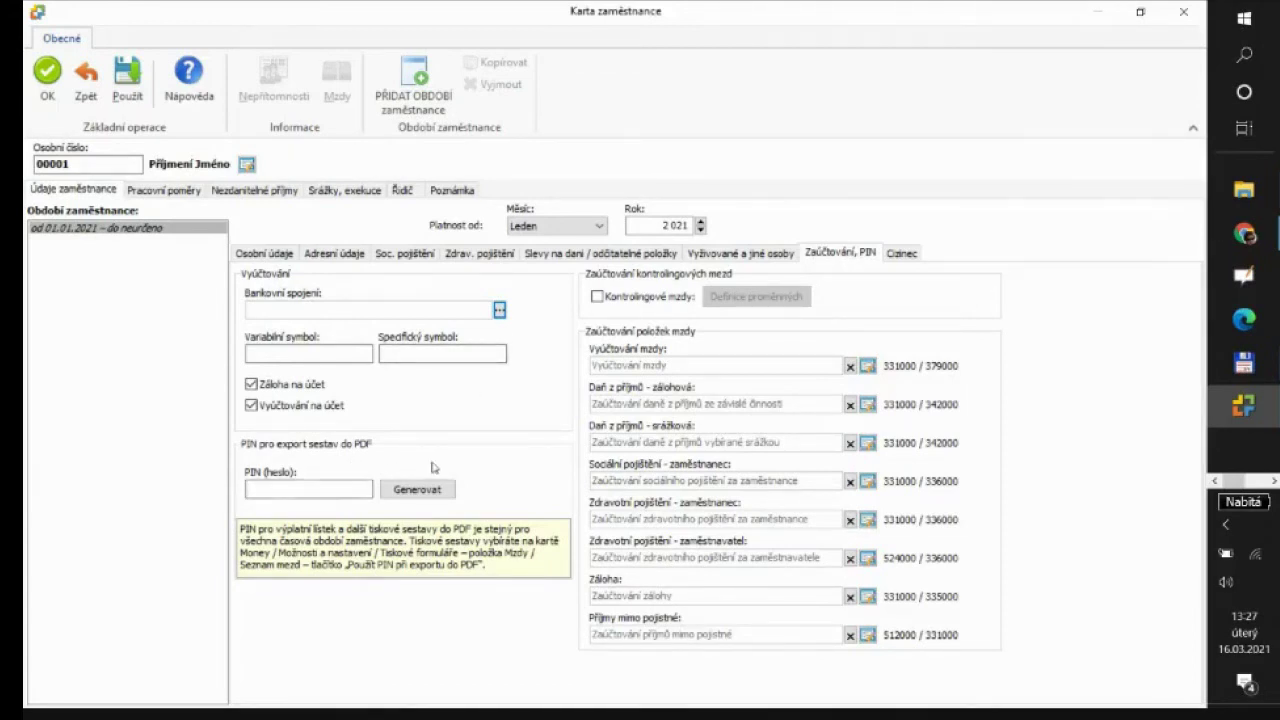
Look over the Cizinec and Osobní údaje tabs, then switch to Pracovní poměry
click(901, 256)
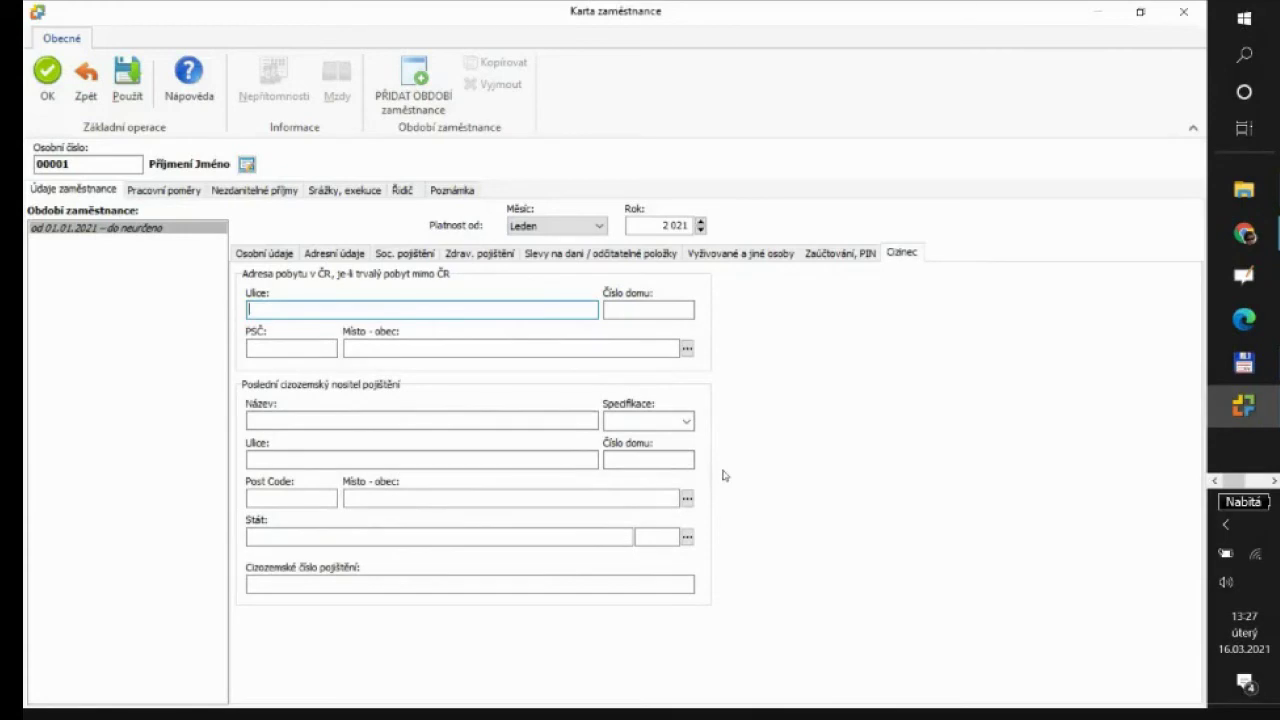
click(277, 254)
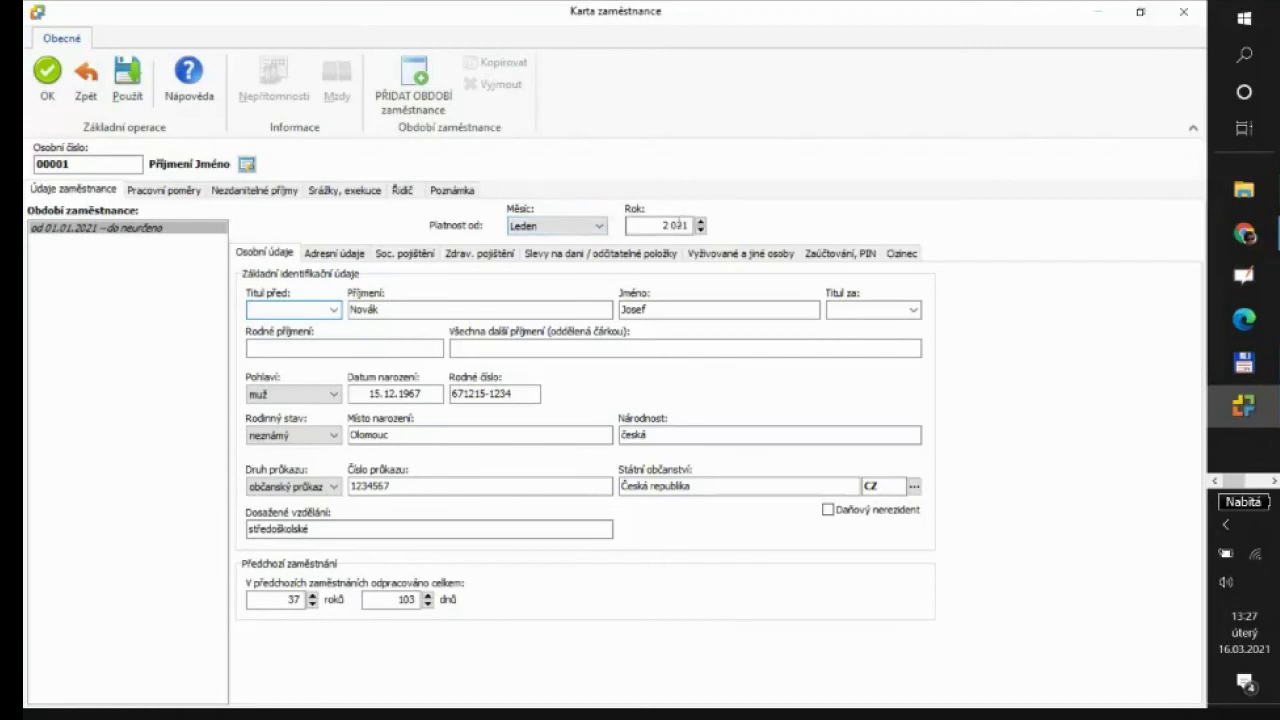
click(165, 191)
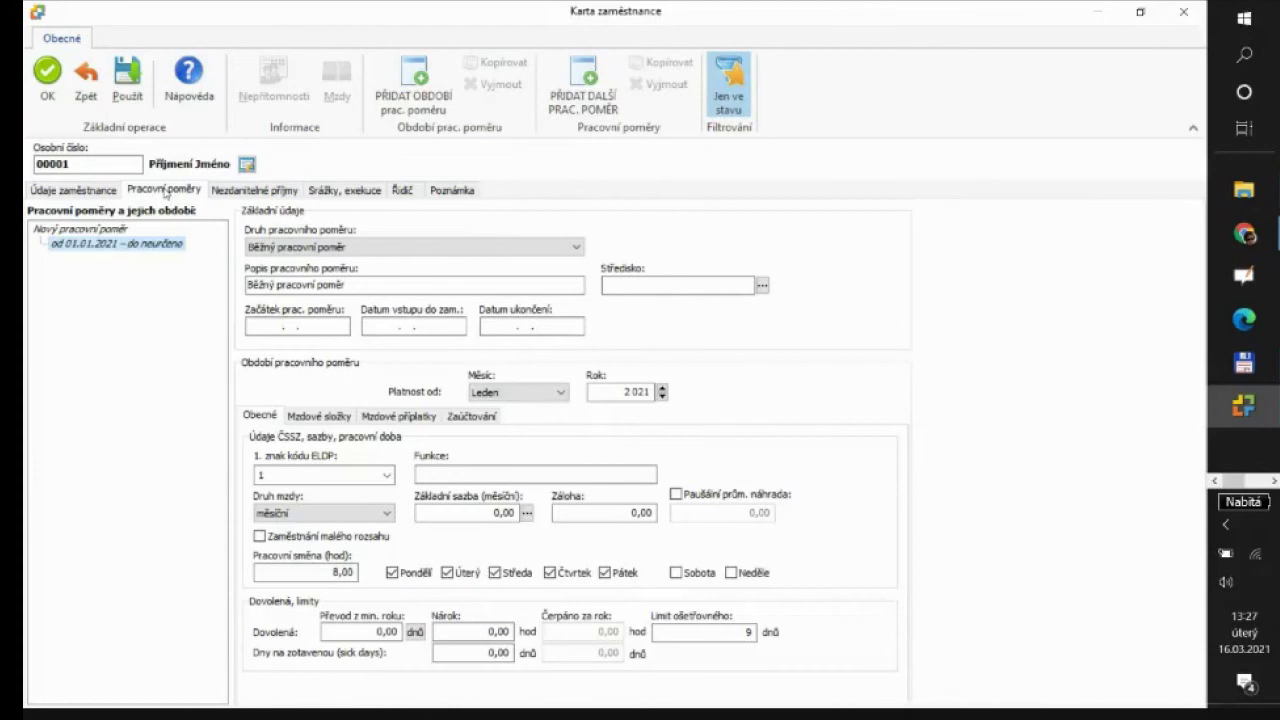
click(577, 247)
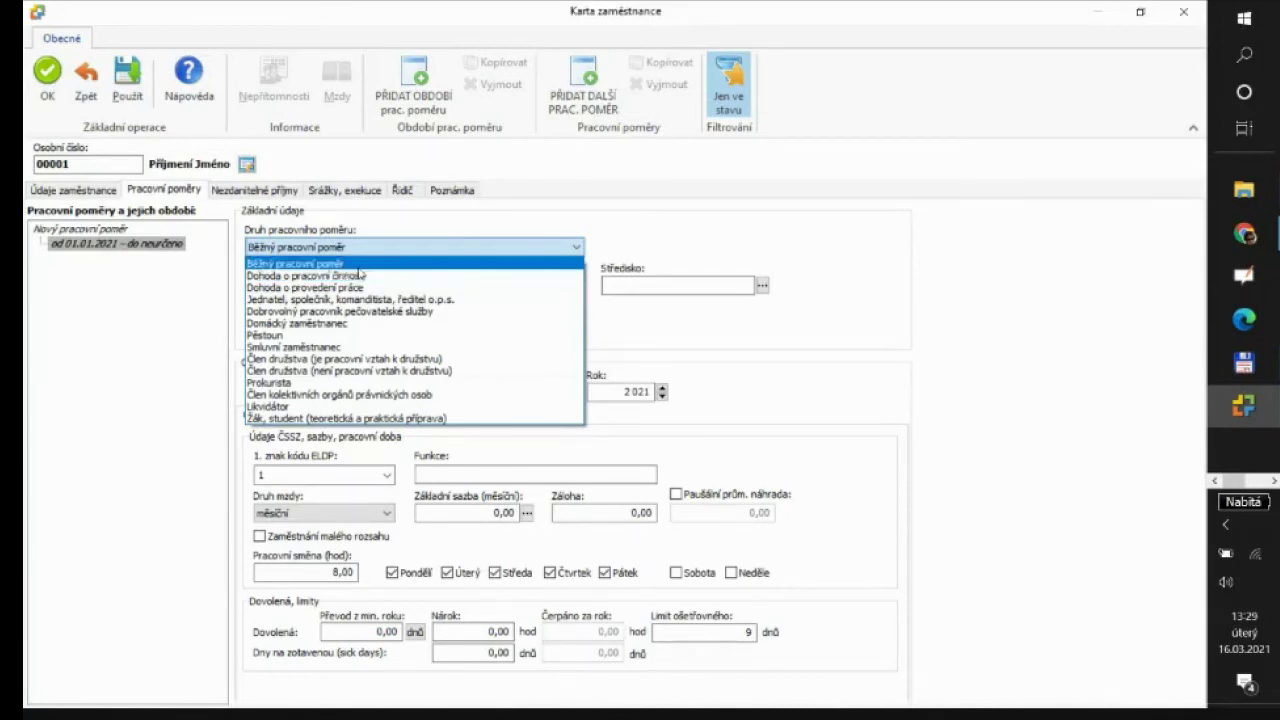
click(358, 265)
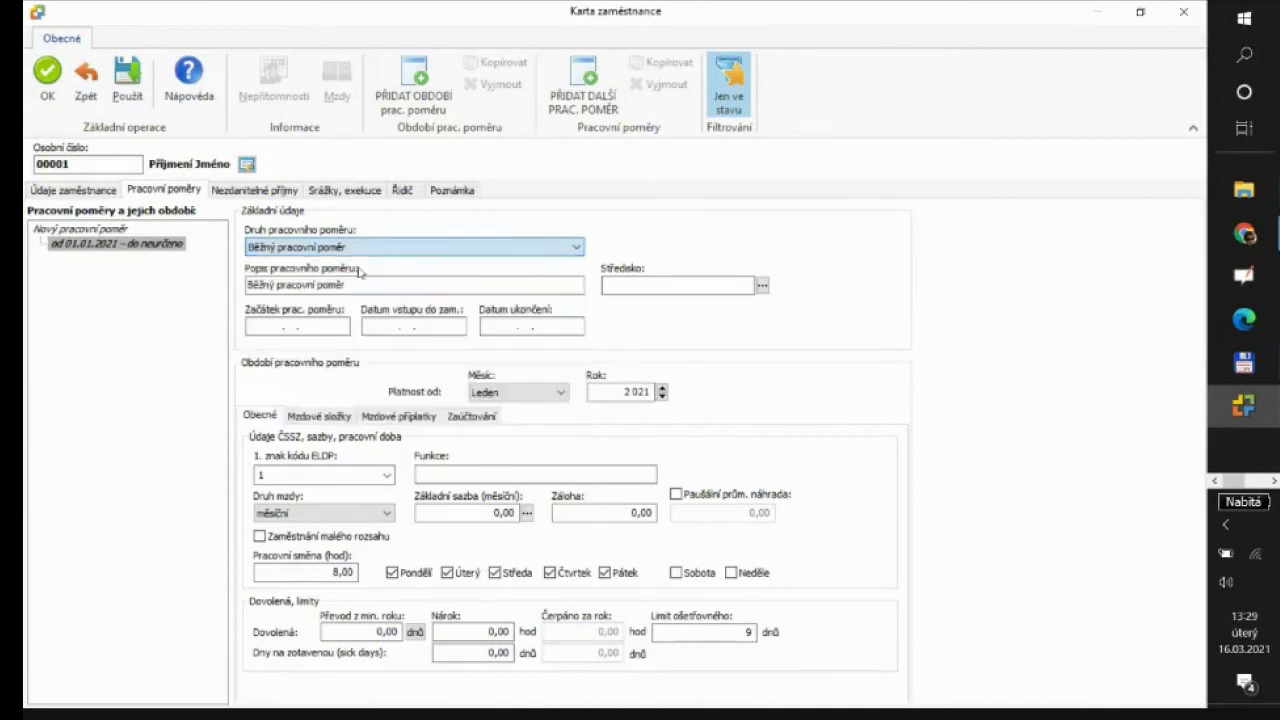
Enter 04.01.2021 as the employment start date, which also fills the date of joining
click(360, 287)
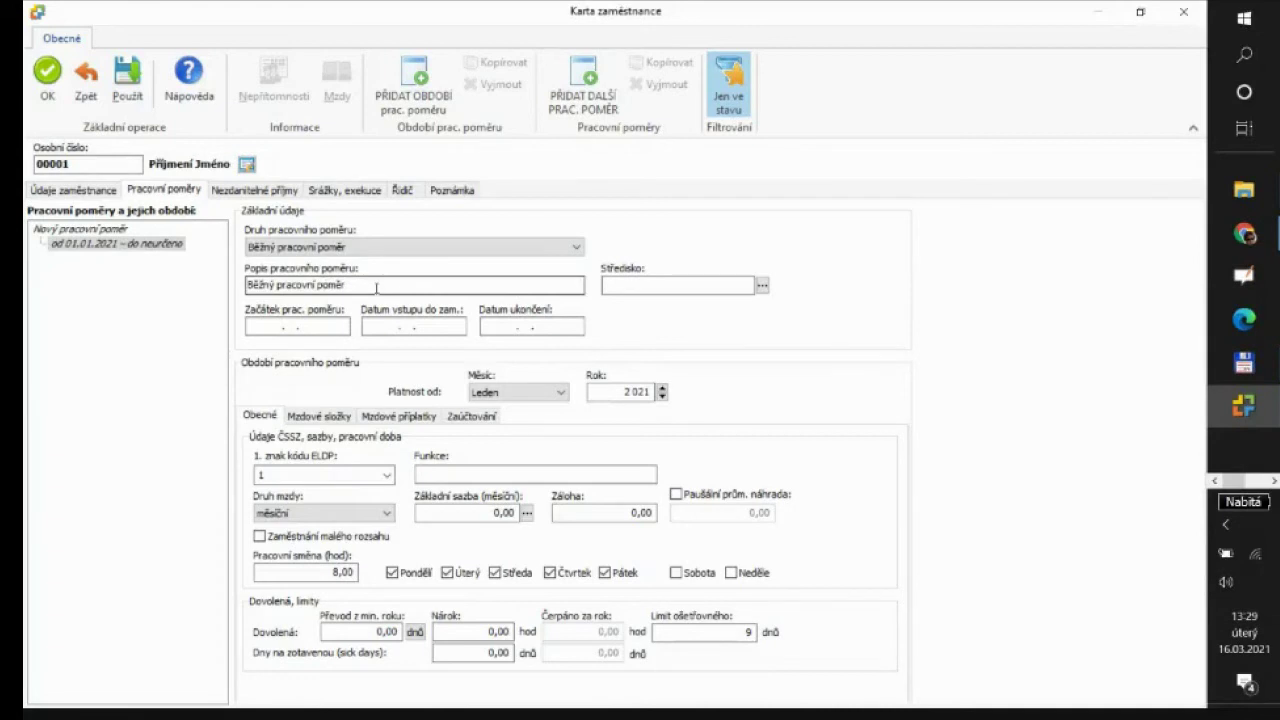
click(266, 328)
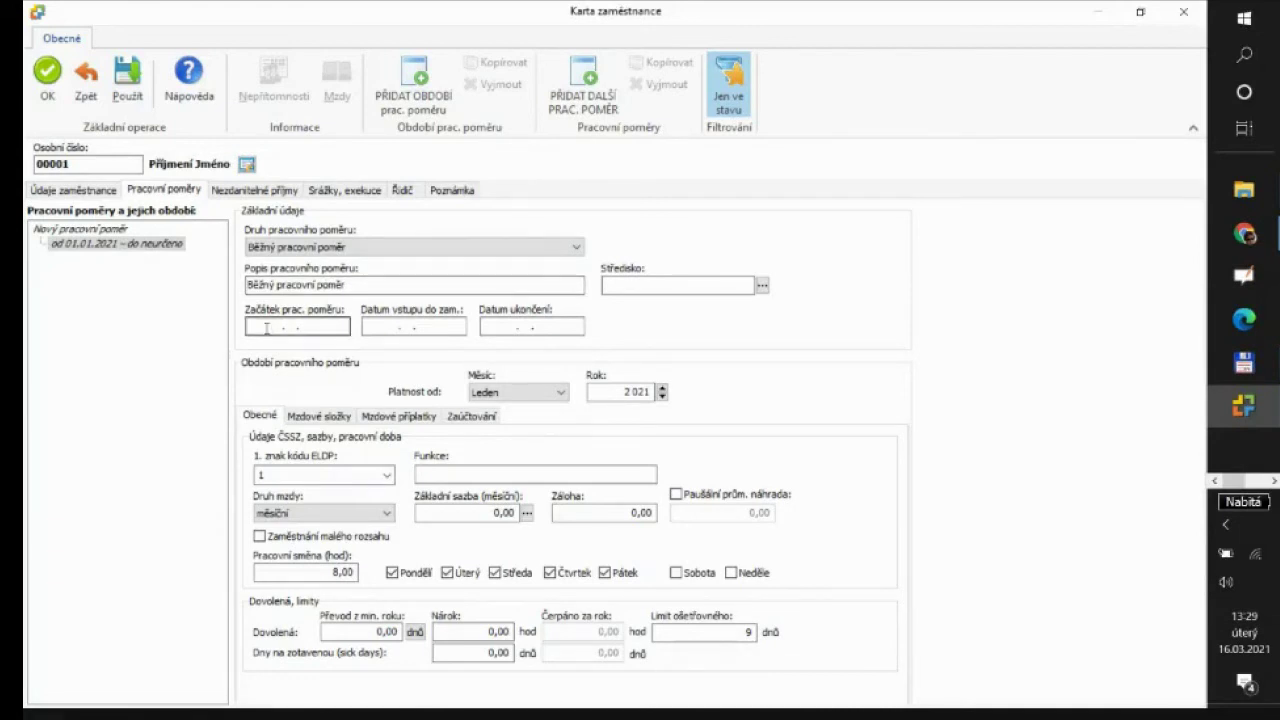
text(14. .)
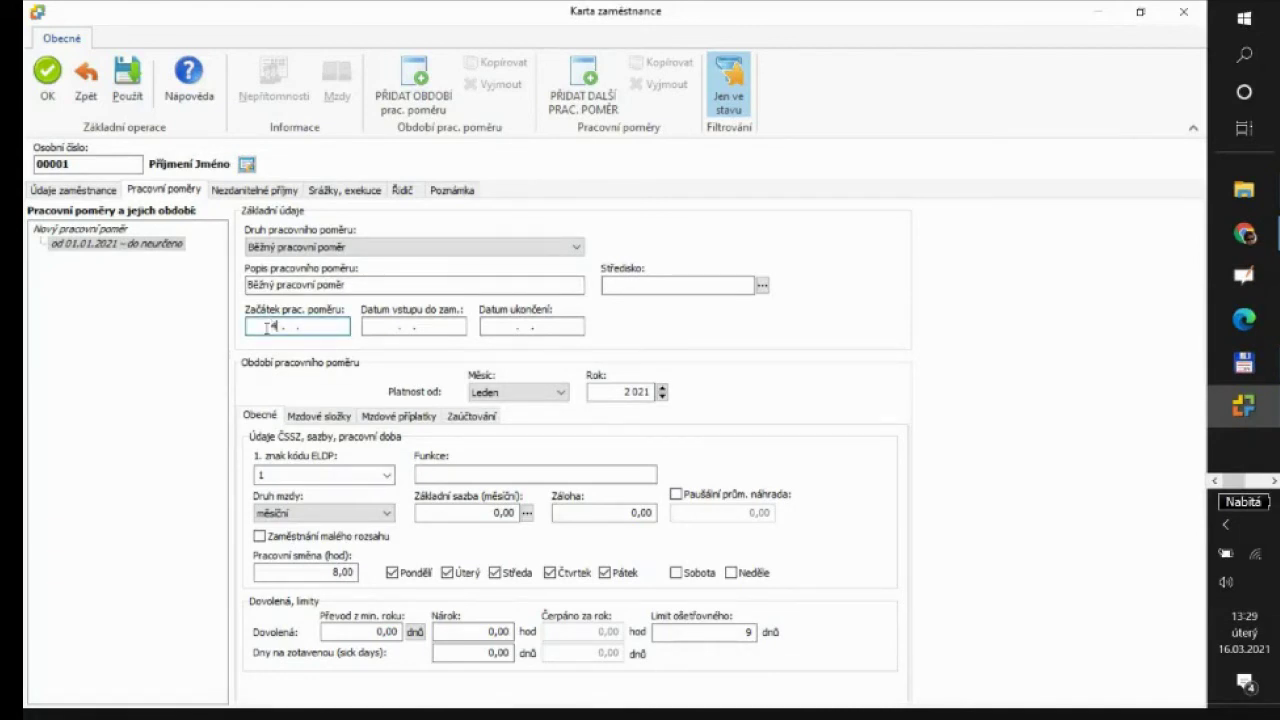
text(01)
text(2021)
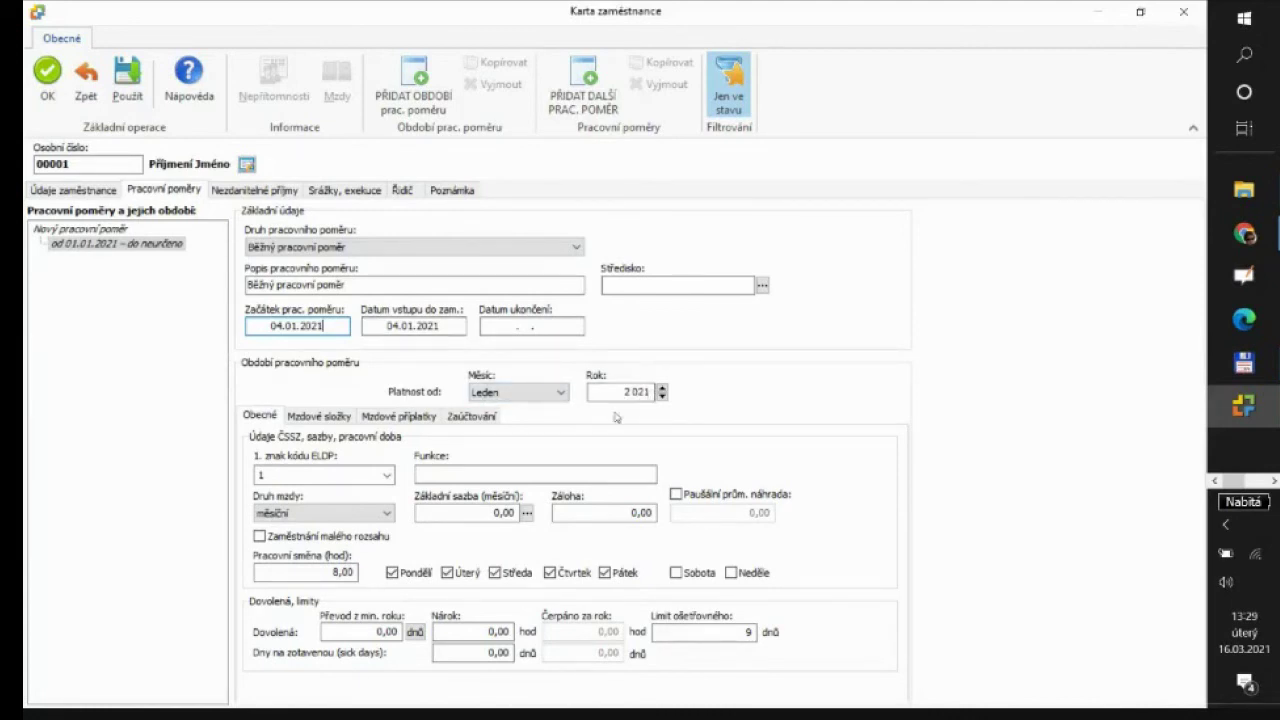
click(463, 473)
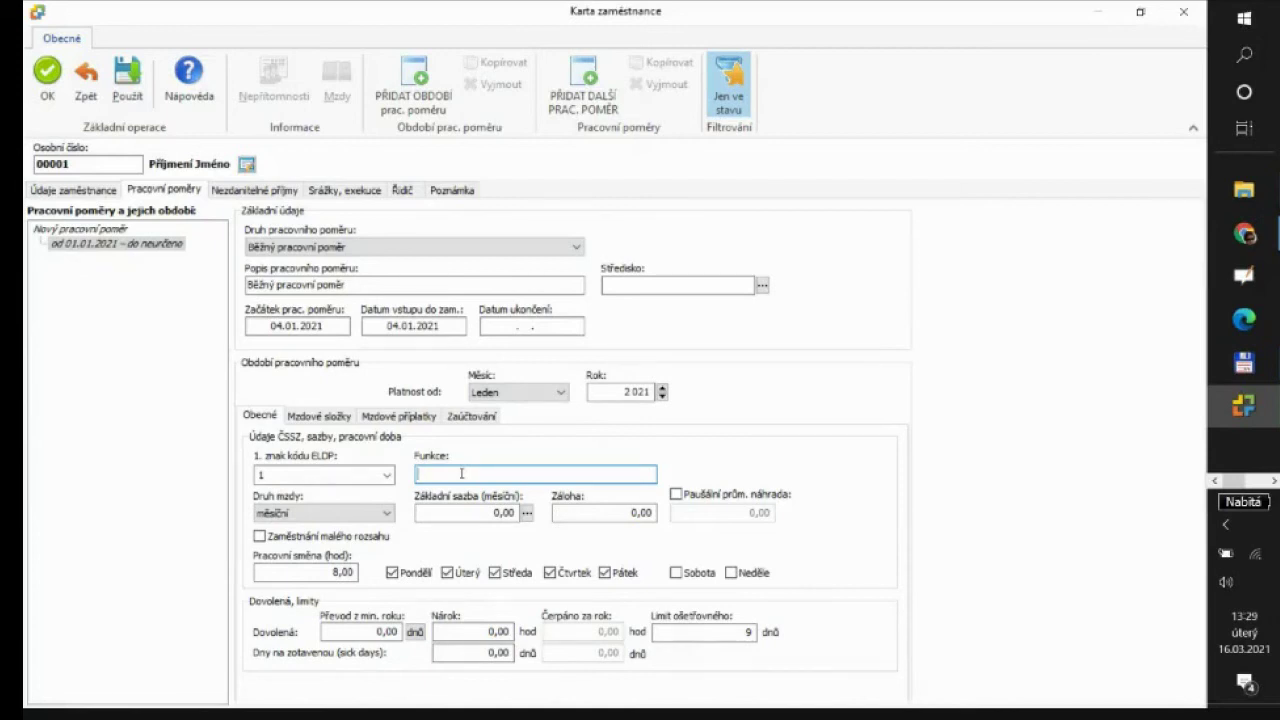
Enter 'dělník v provozu' in the Funkce field of the employment period
text(dělník v provozu)
click(388, 514)
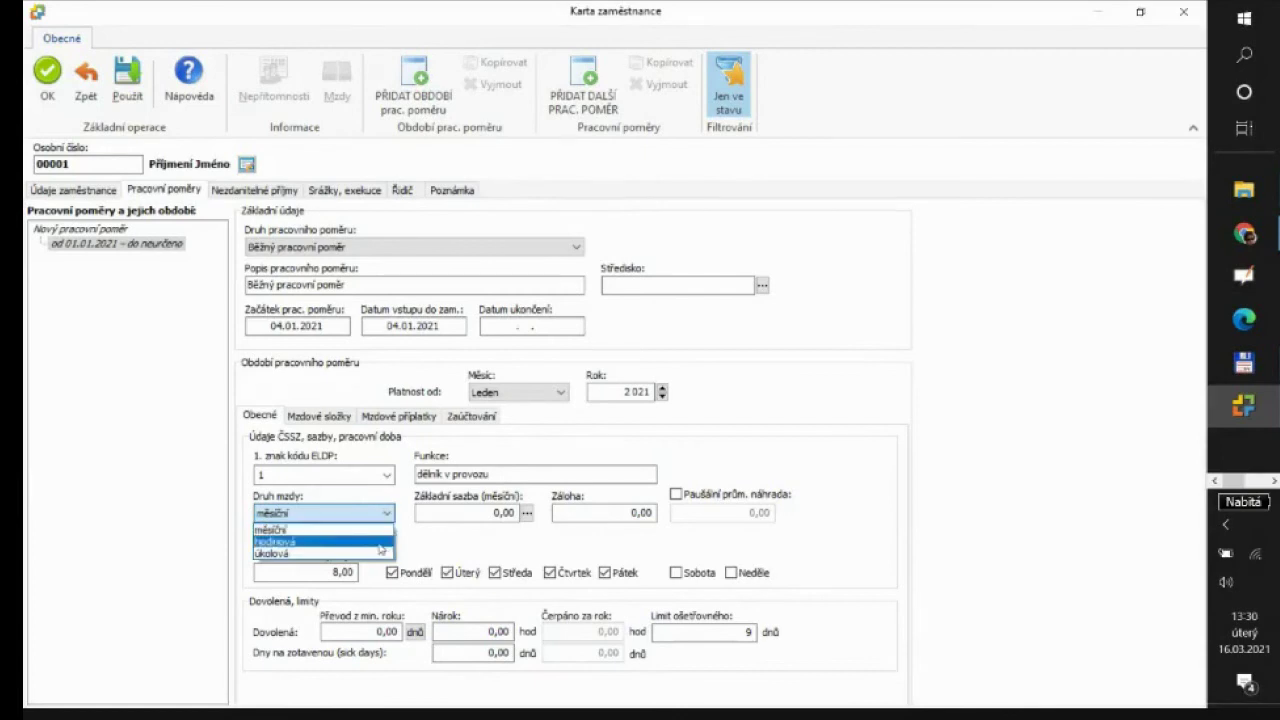
Switch Druh mzdy to hodinová and set the Základní sazba to 150
click(380, 544)
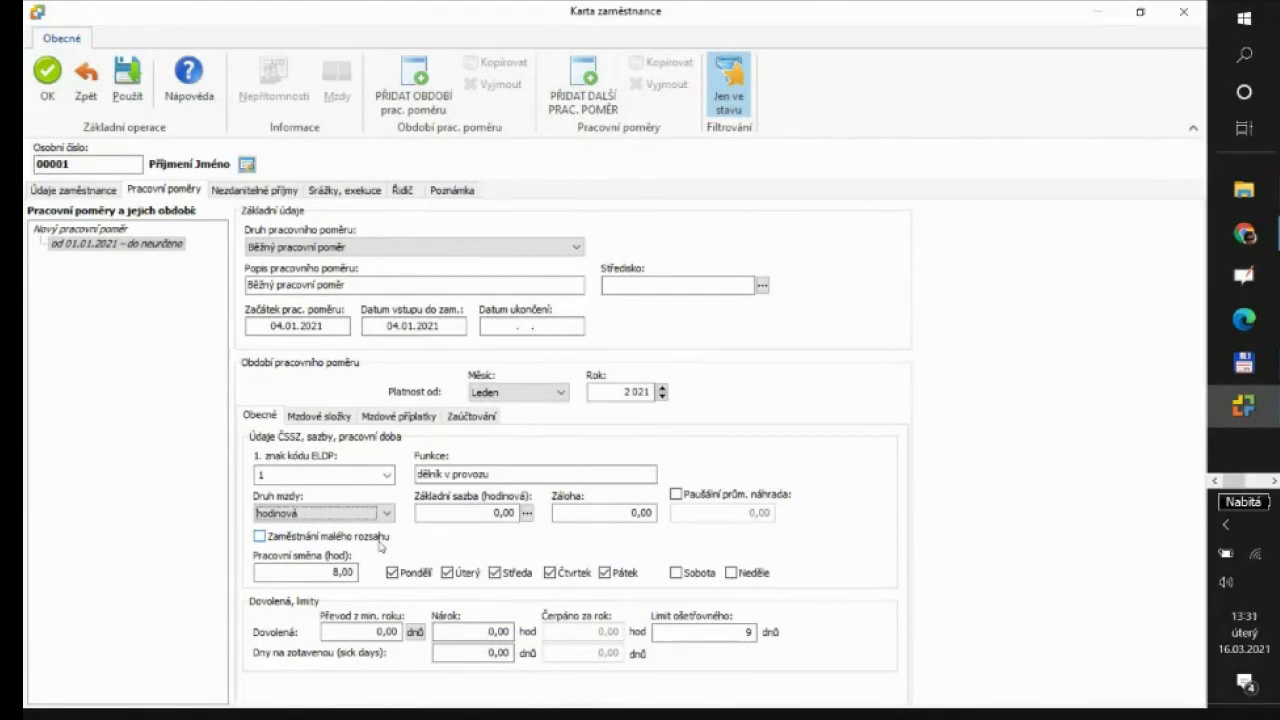
click(473, 512)
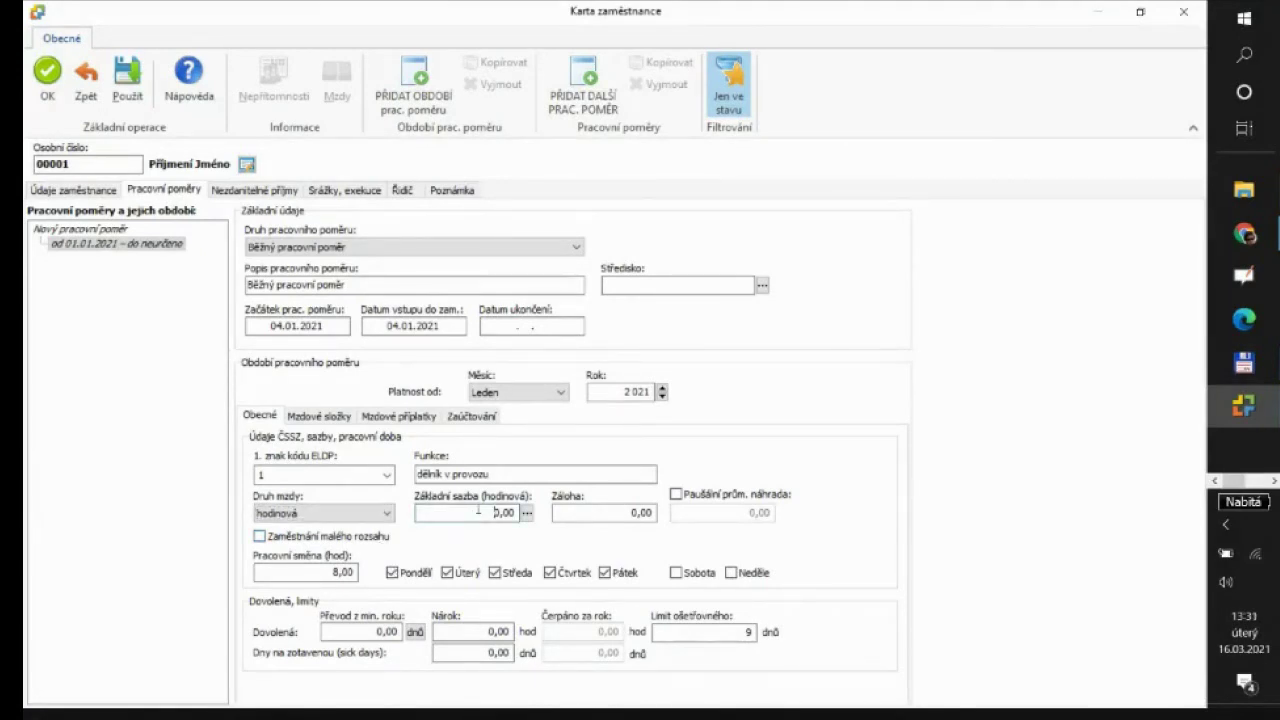
text(150)
Enter 25 hours in the Dovolená Nárok field
click(368, 632)
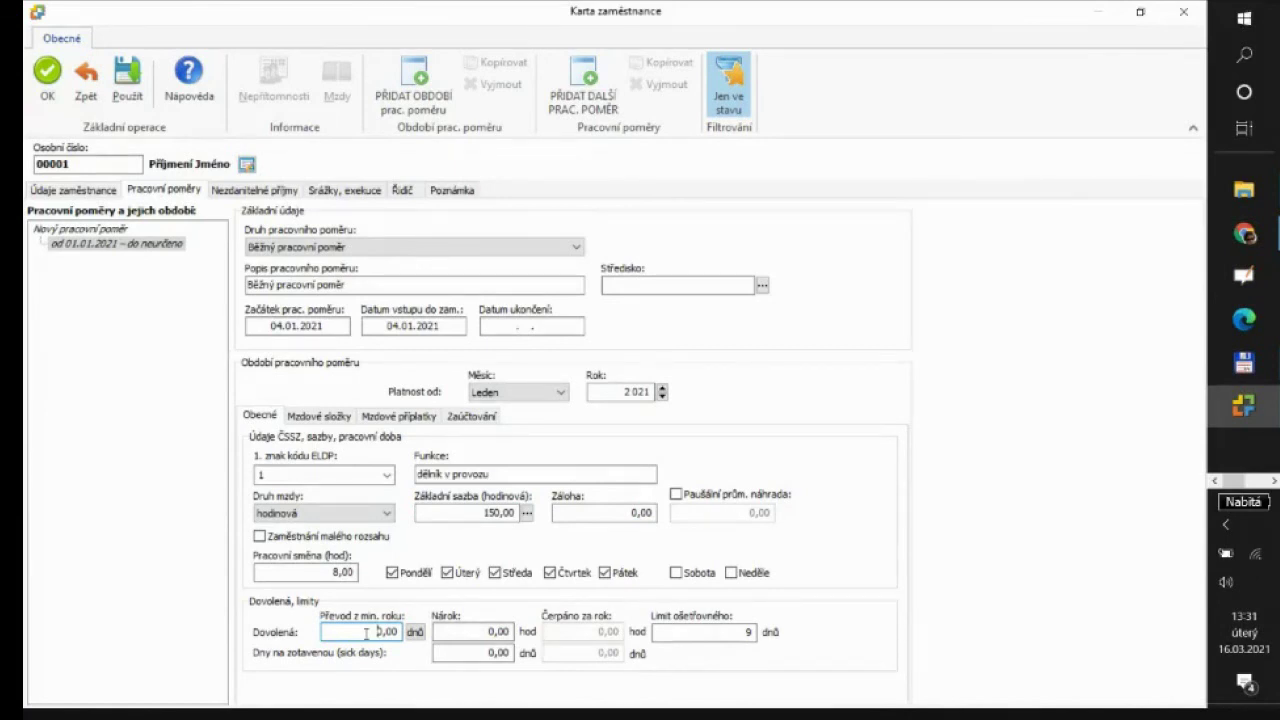
click(466, 631)
text(25)
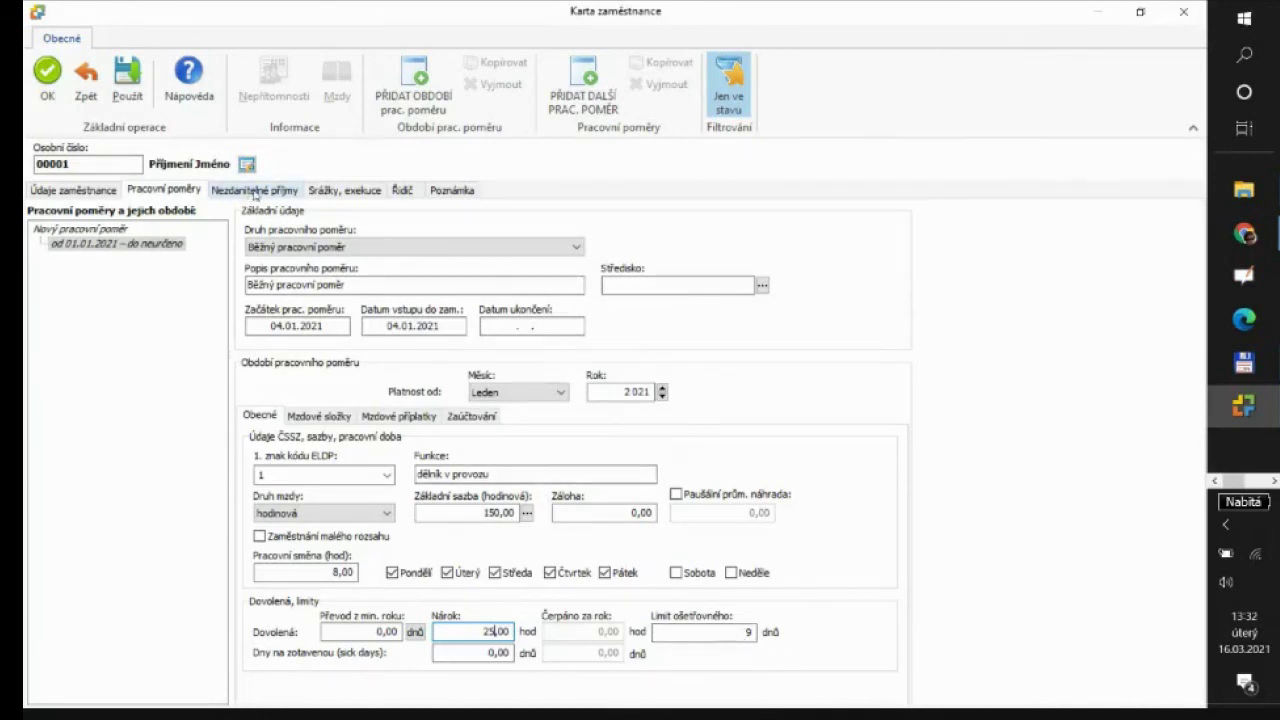
Add a trial Běžný nezdanitelný příjem item on the Nezdanitelné příjmy tab, then remove it with Vyjmout
click(255, 192)
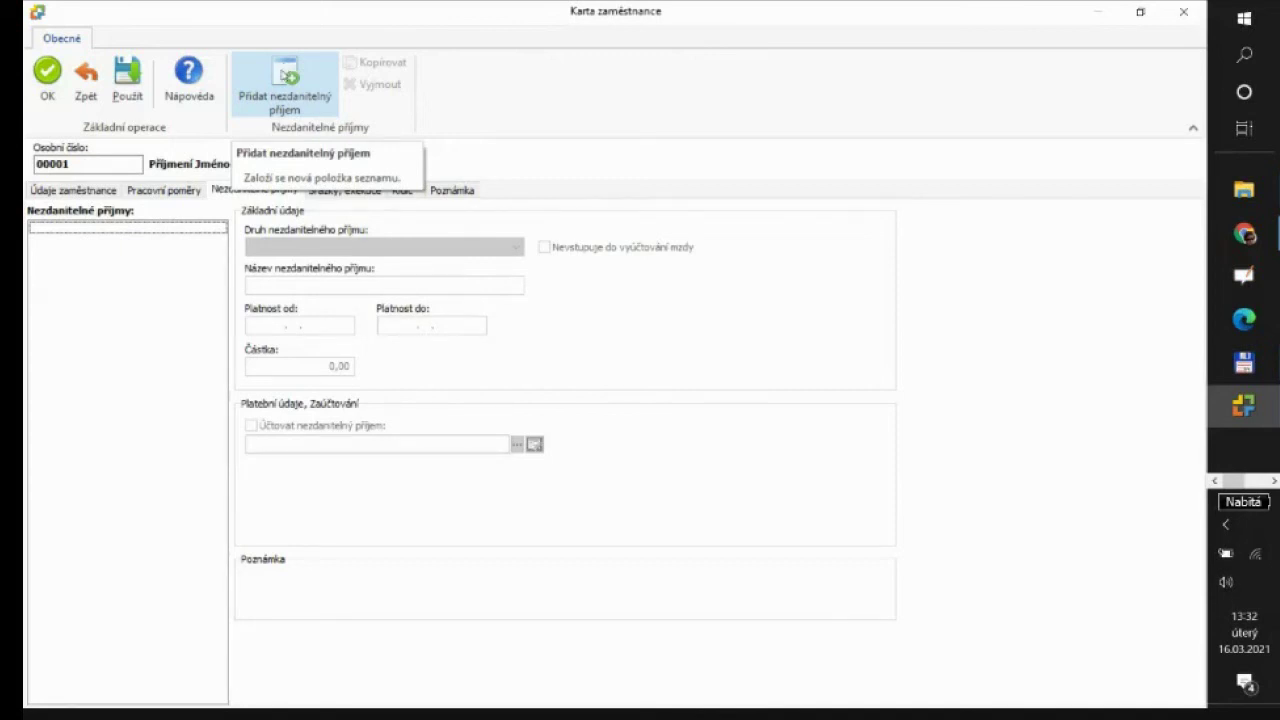
click(286, 70)
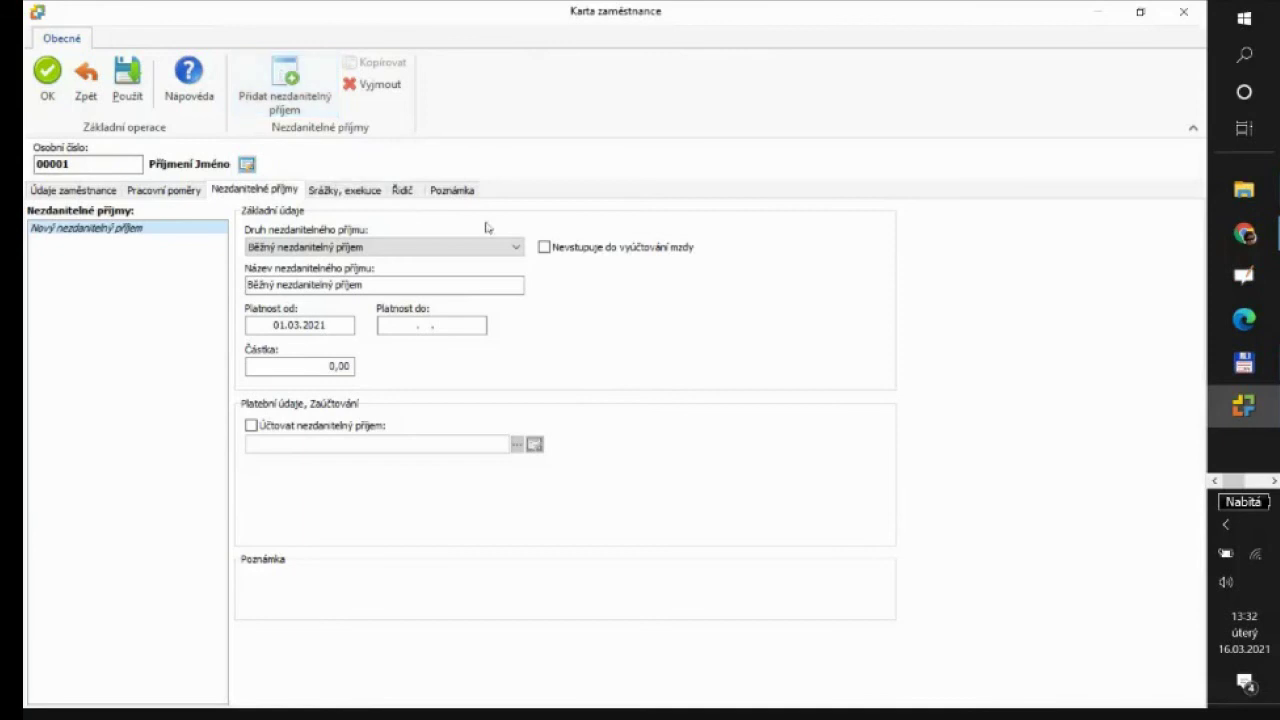
click(519, 248)
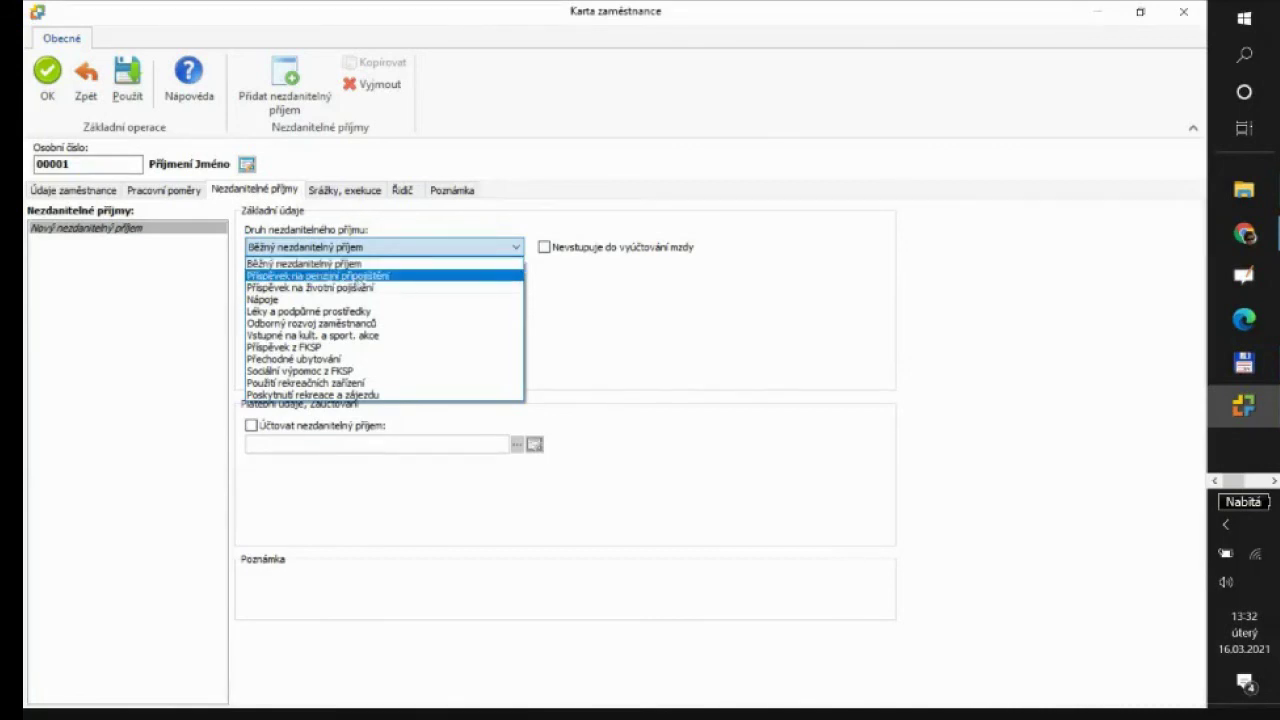
click(578, 310)
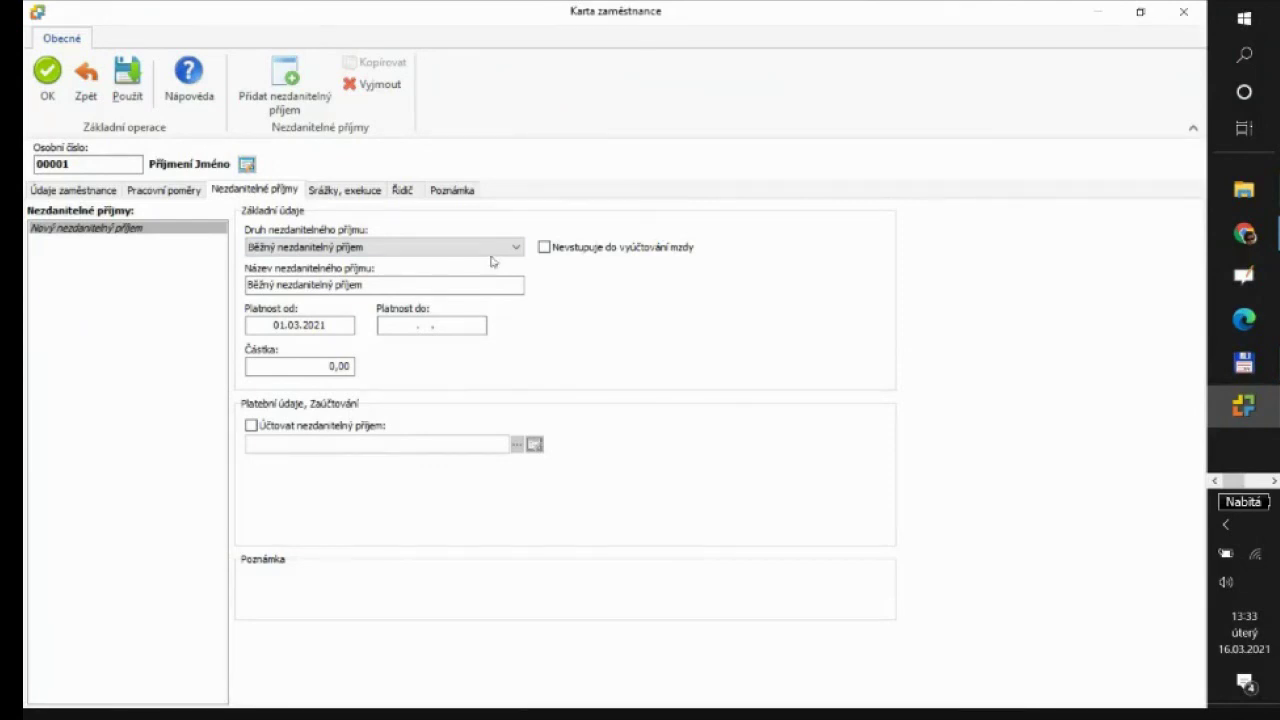
click(515, 248)
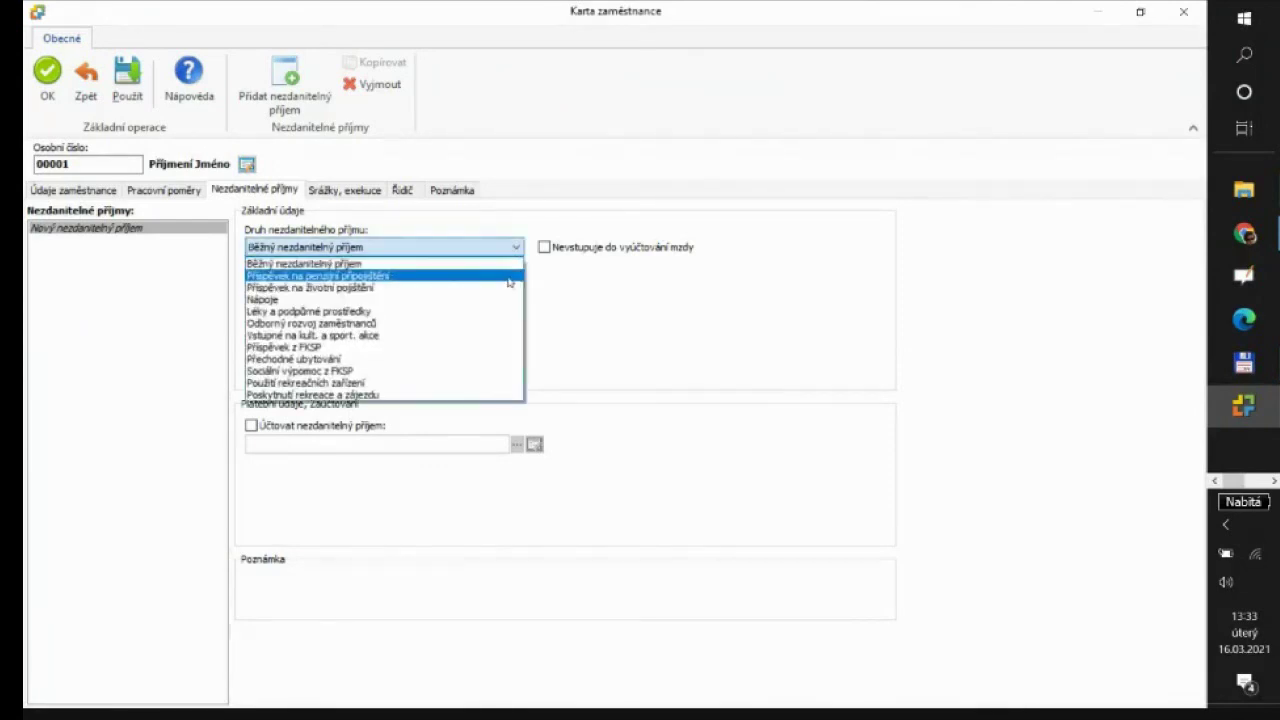
click(485, 264)
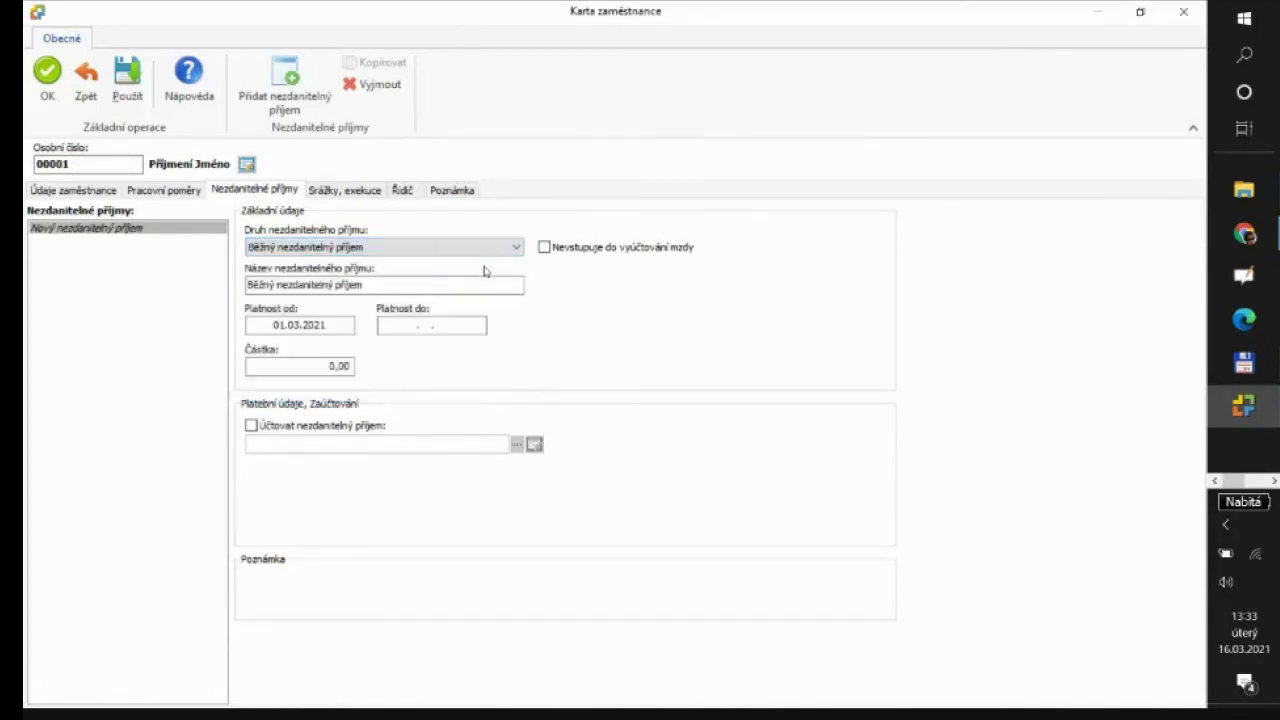
click(386, 86)
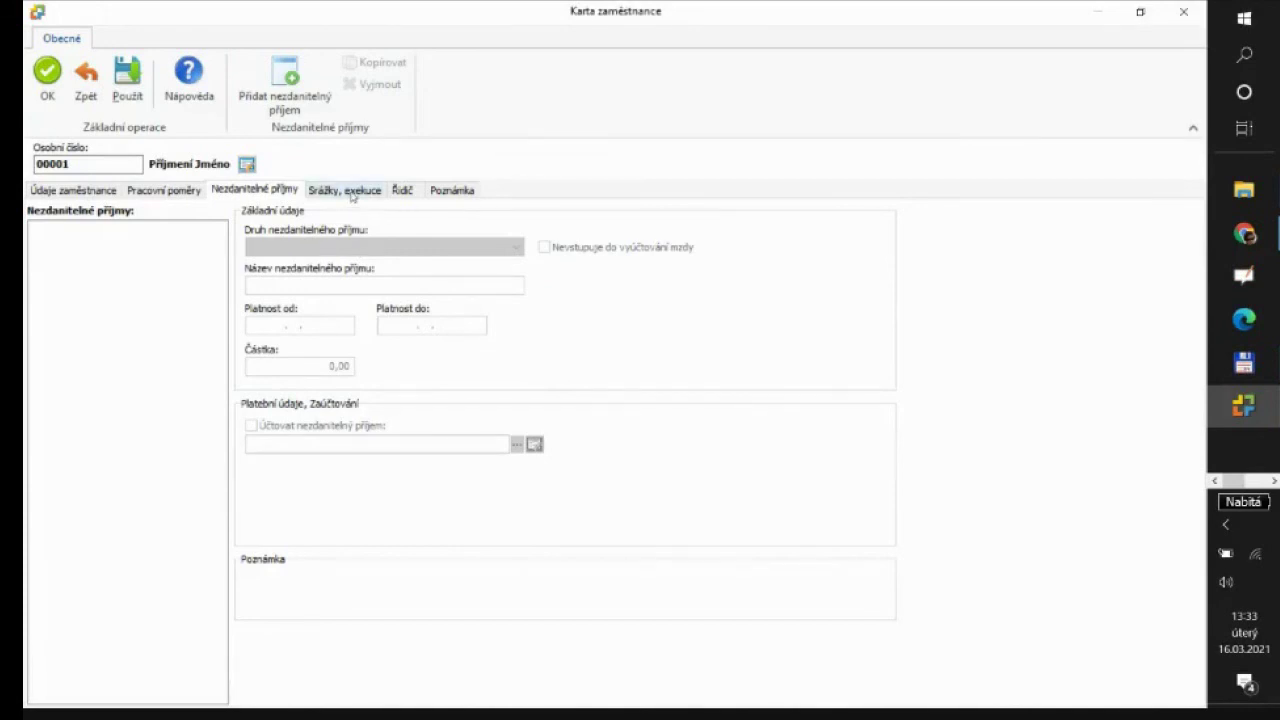
click(350, 194)
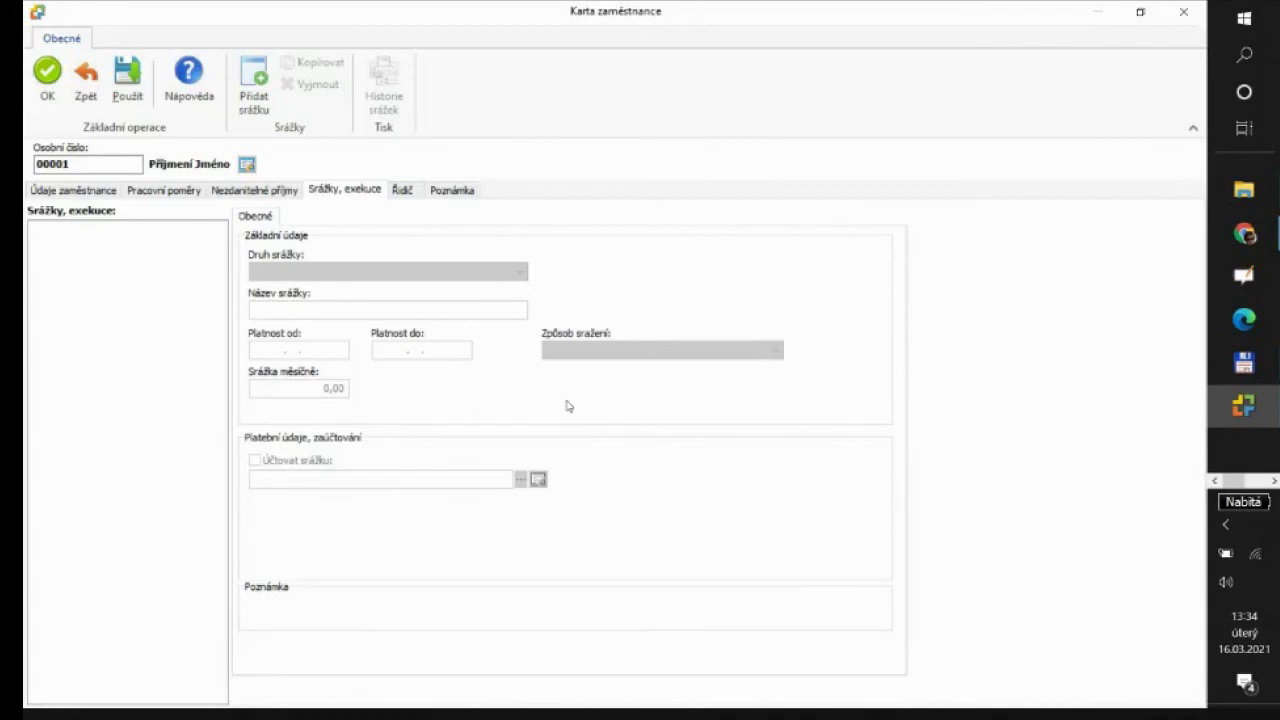
Check the empty Srážky, exekuce tab of employee card 00001
click(403, 190)
Look over the Řidič and Poznámka tabs, then return to Údaje zaměstnance
click(455, 190)
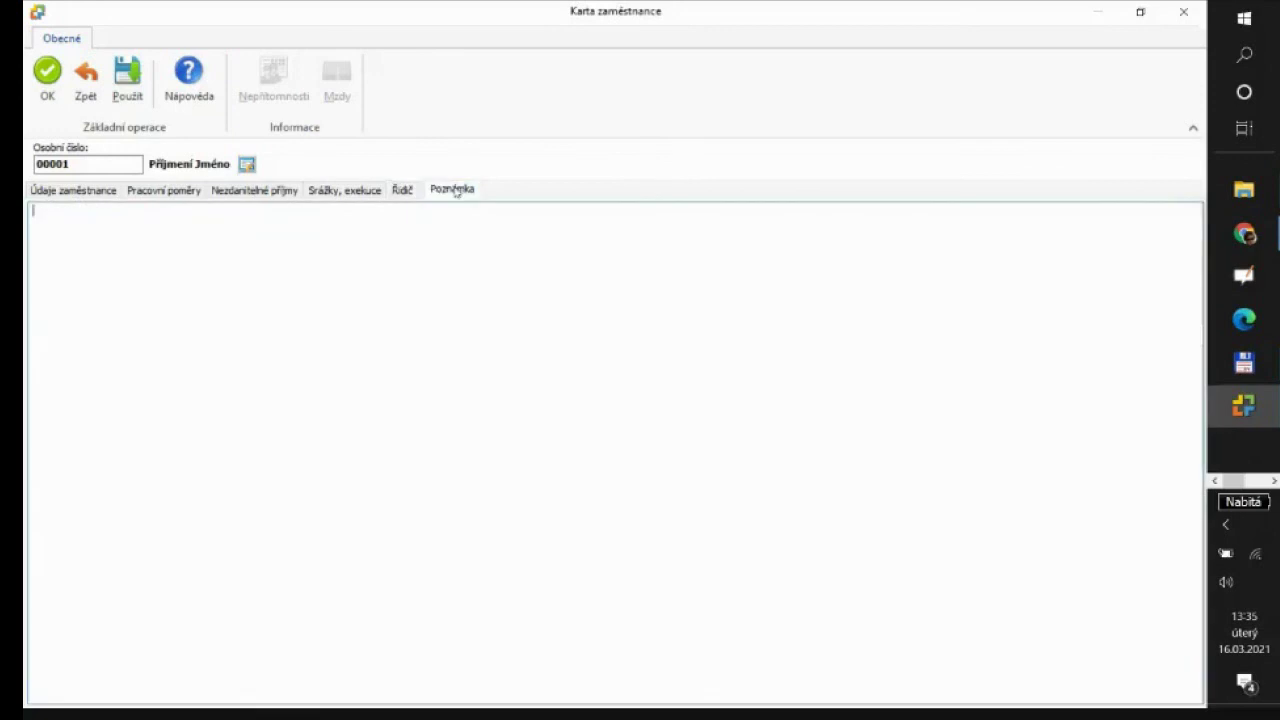
click(403, 191)
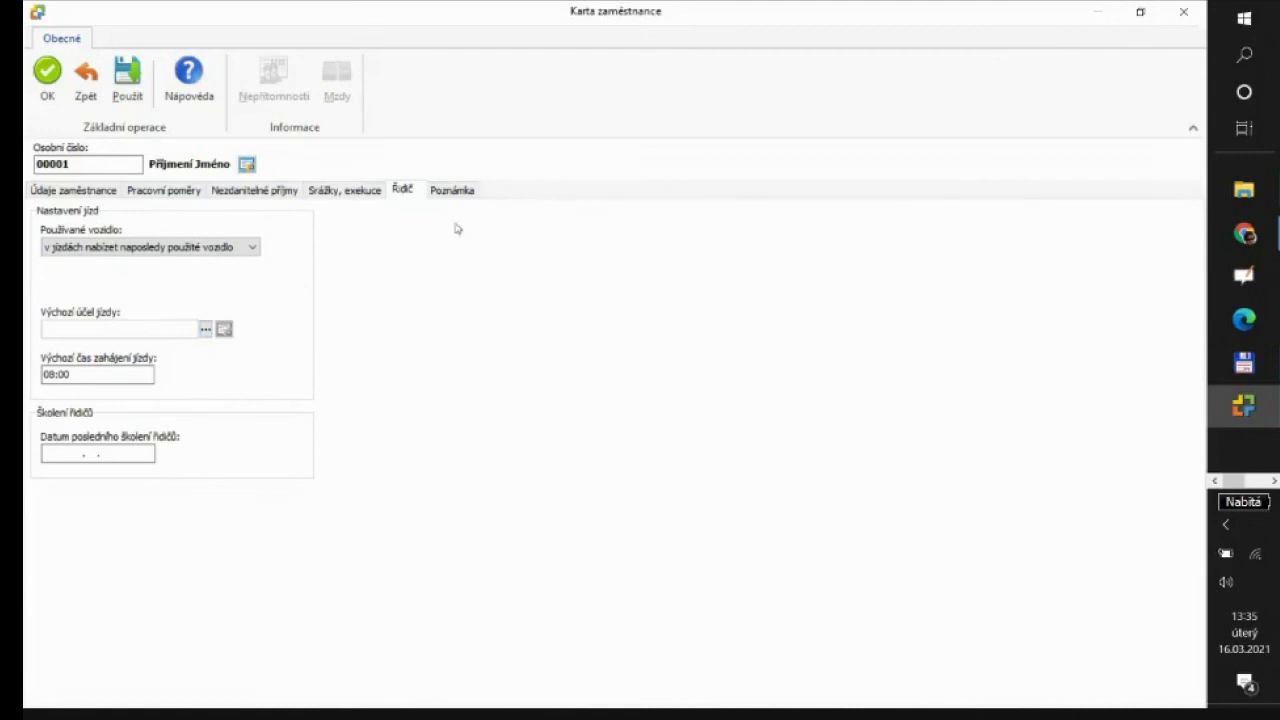
click(465, 192)
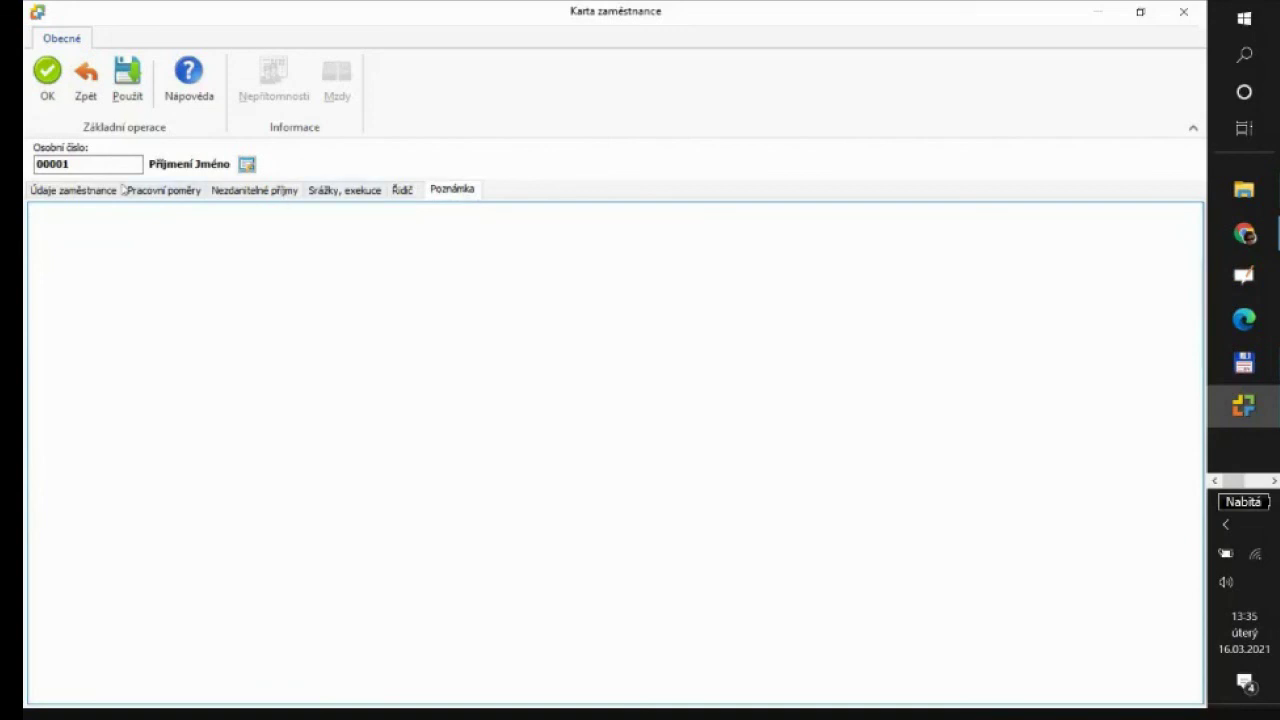
click(67, 192)
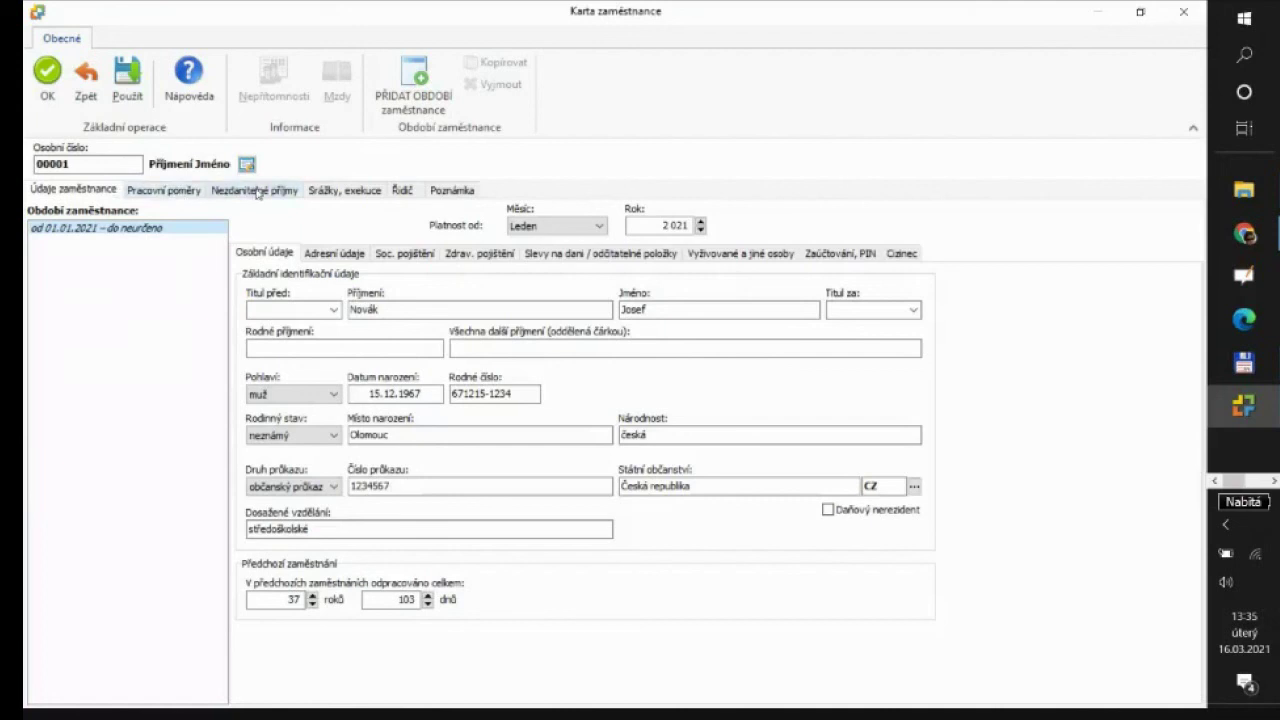
Cycle through the Pracovní poměry, Nezdanitelné příjmy and Srážky, exekuce tabs, then confirm the card with OK
click(176, 195)
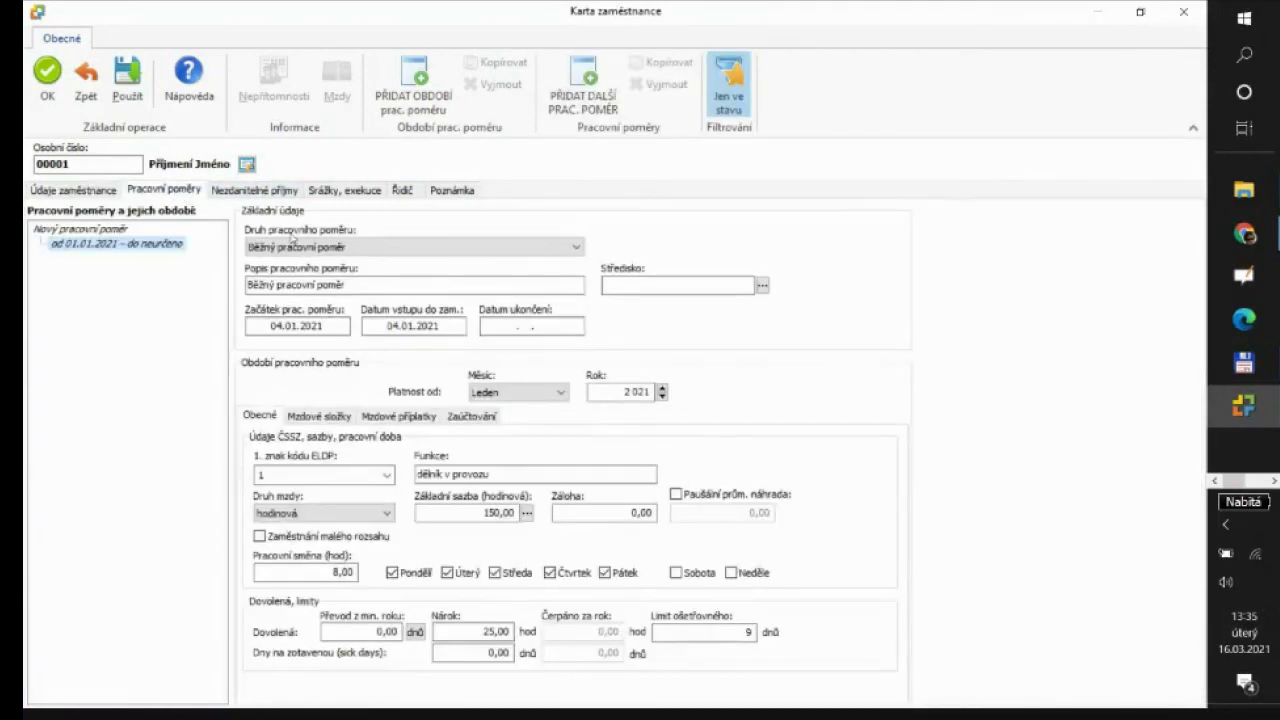
click(260, 196)
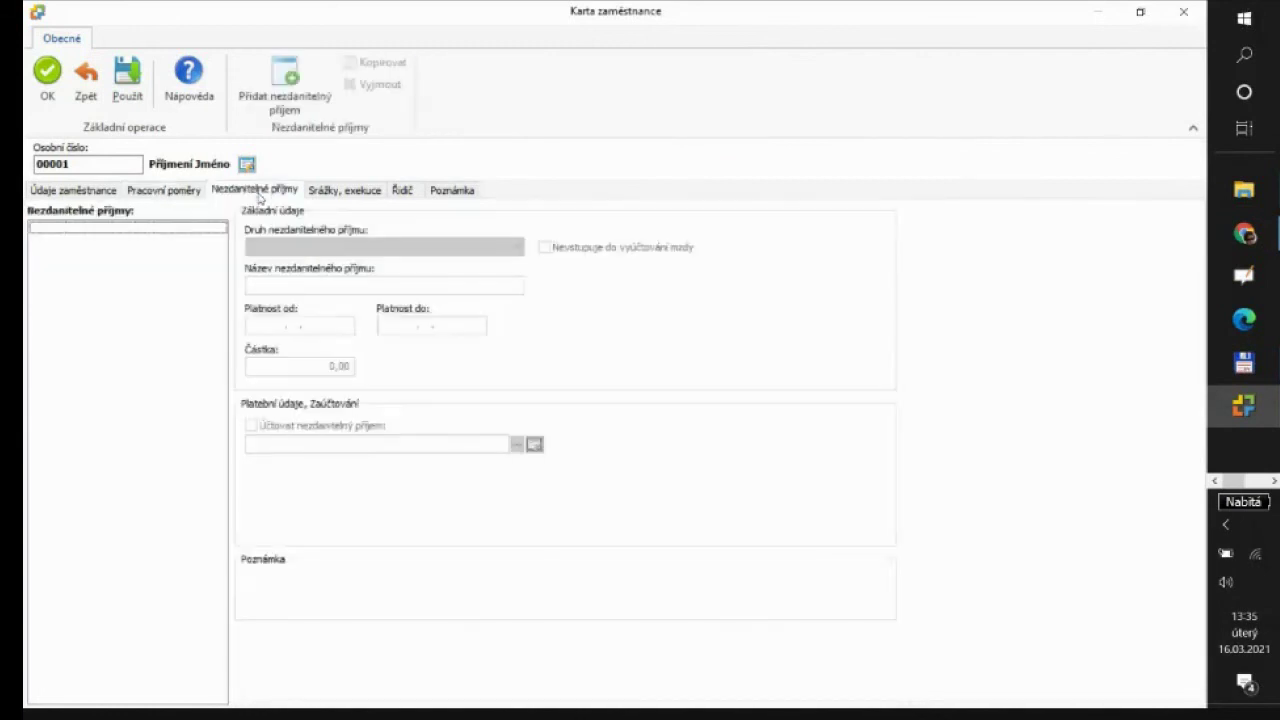
click(182, 192)
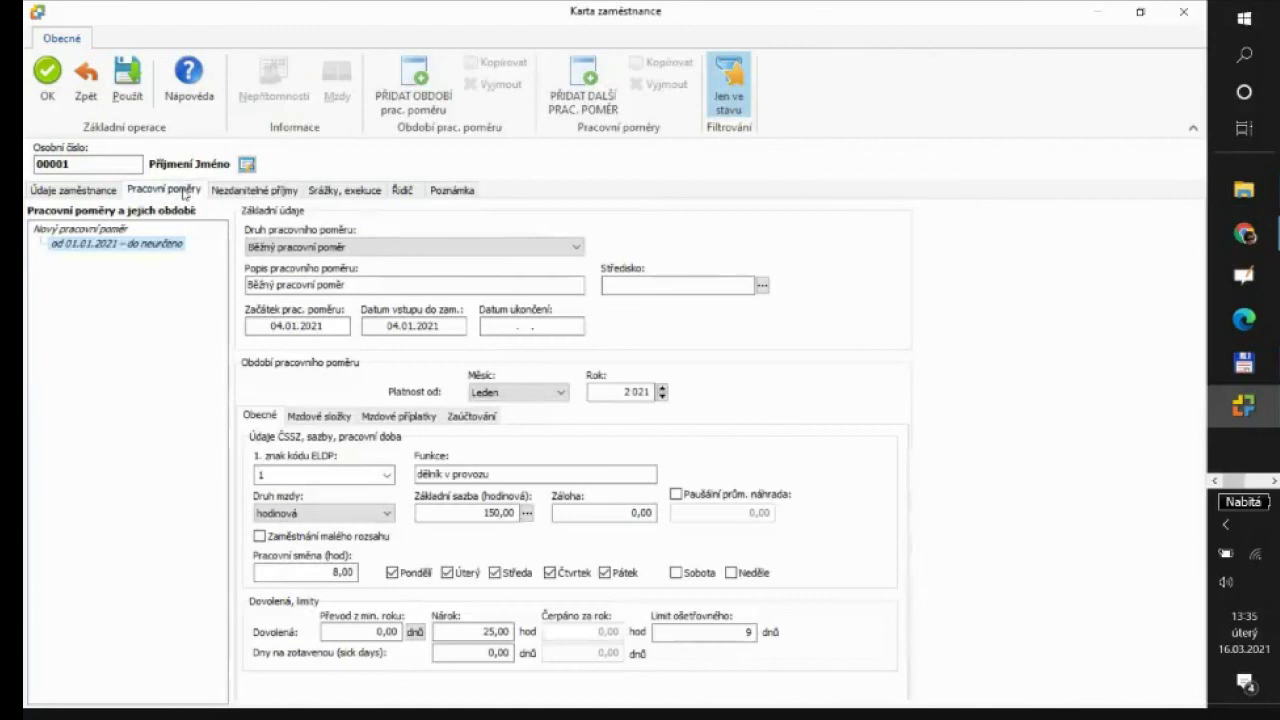
click(90, 191)
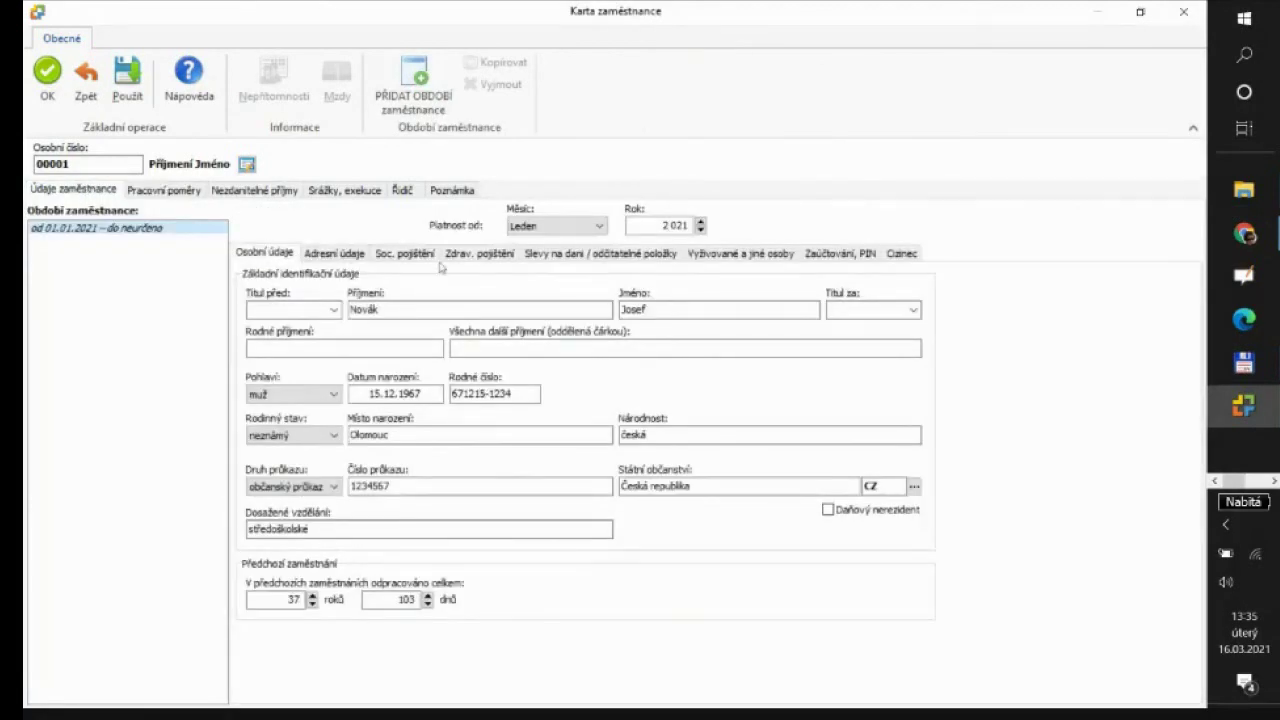
click(164, 192)
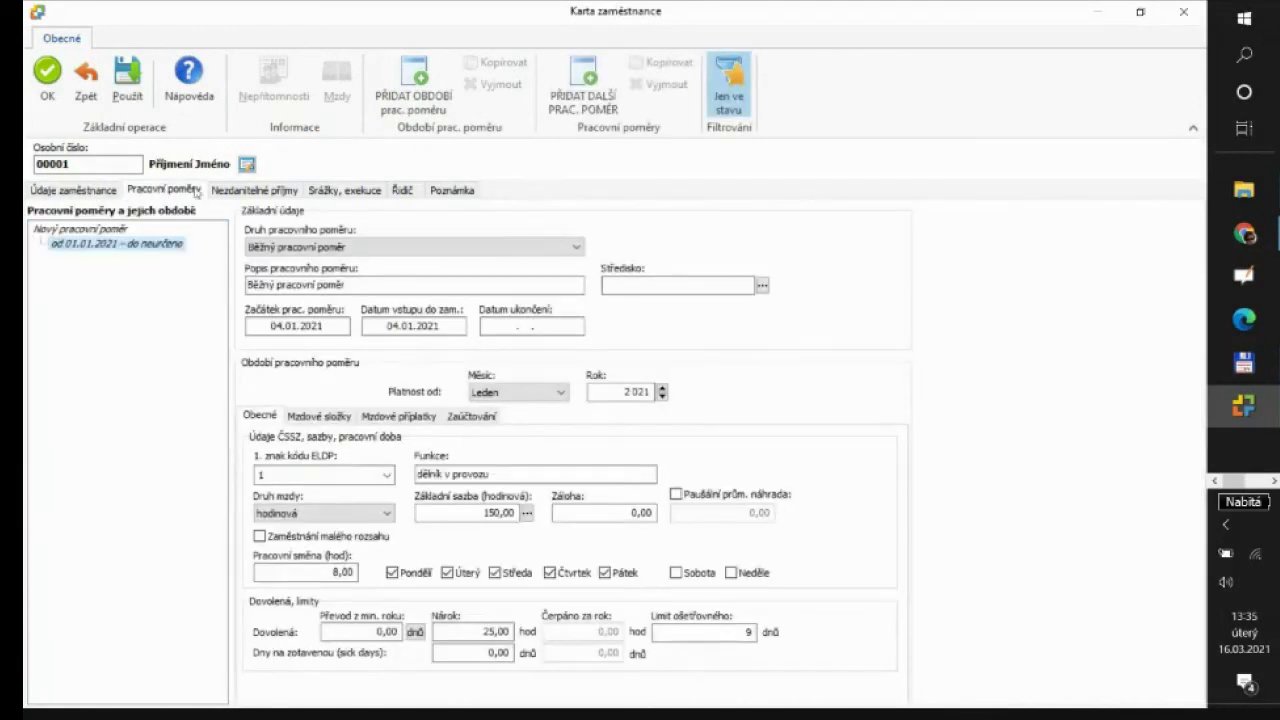
click(232, 192)
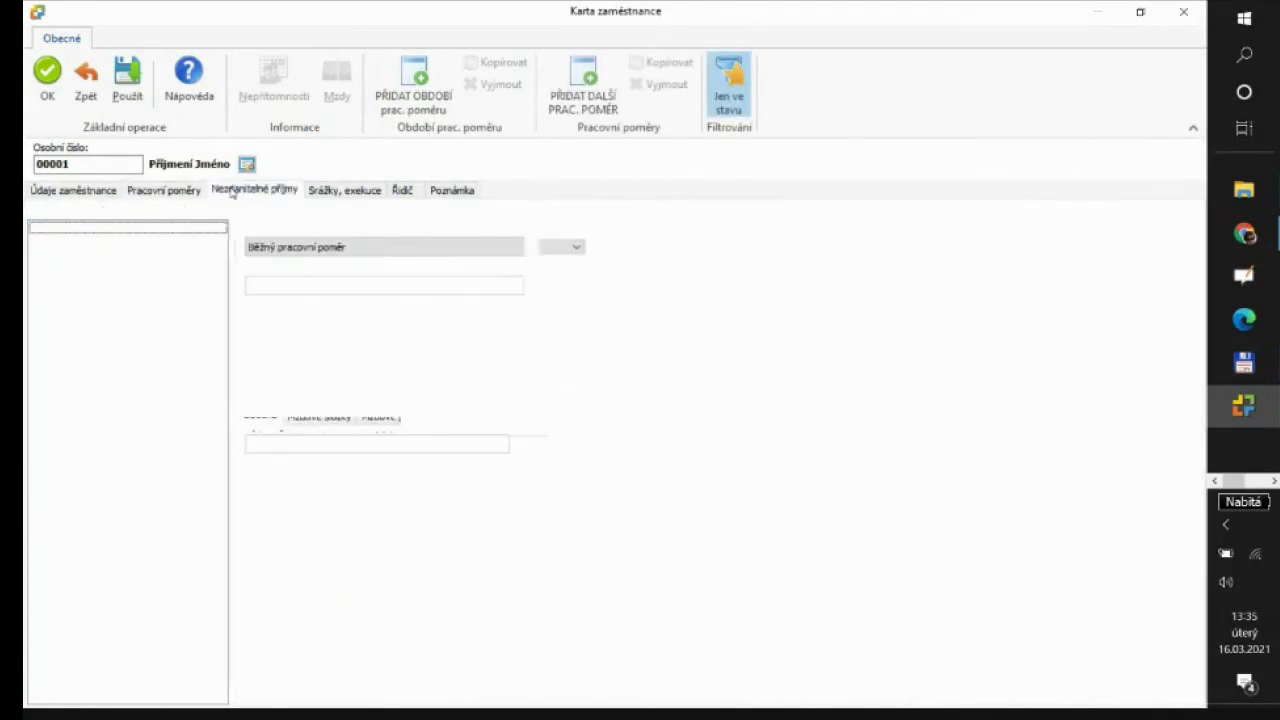
click(330, 196)
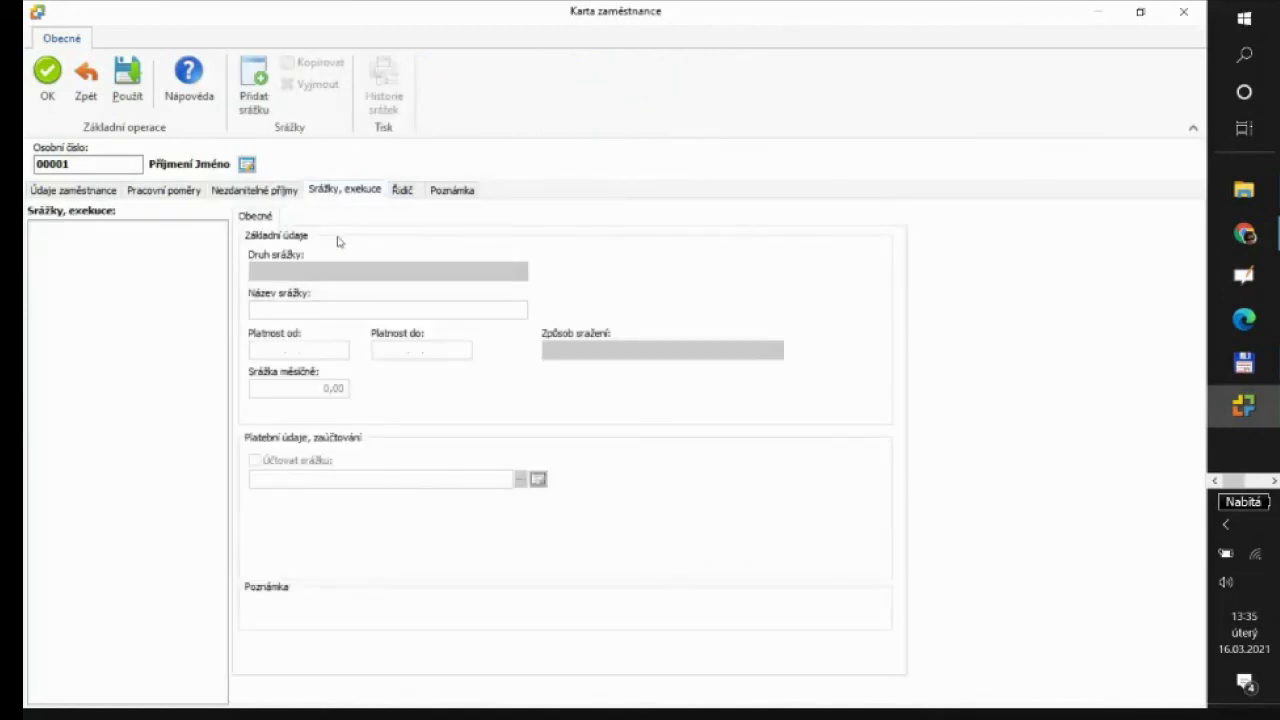
click(168, 192)
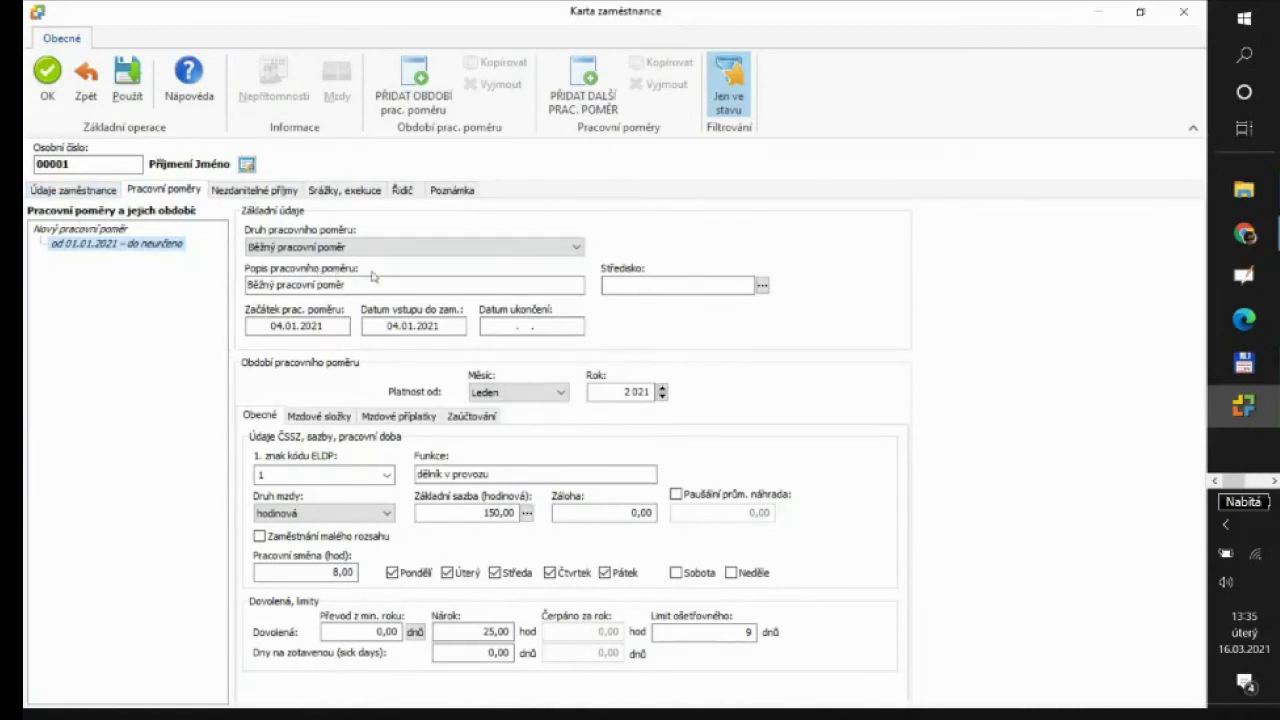
click(50, 80)
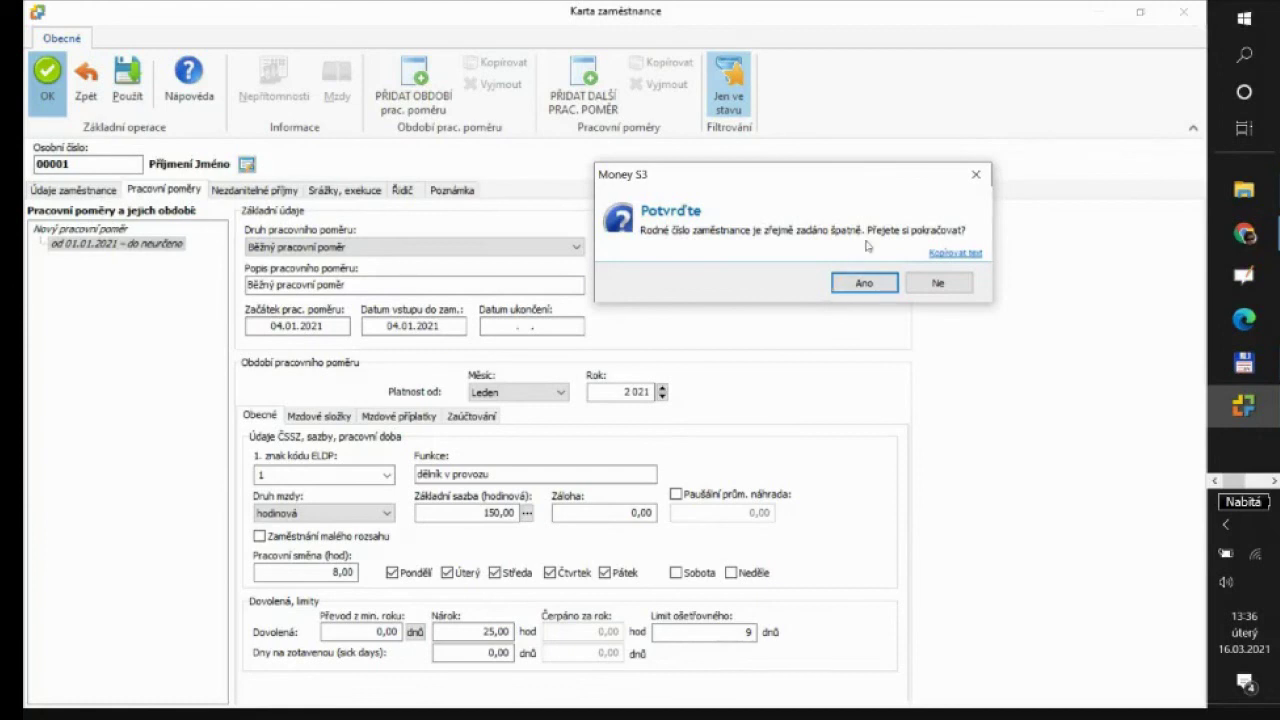
Accept the birth-number warning with Ano so employee 00001 is saved
click(853, 282)
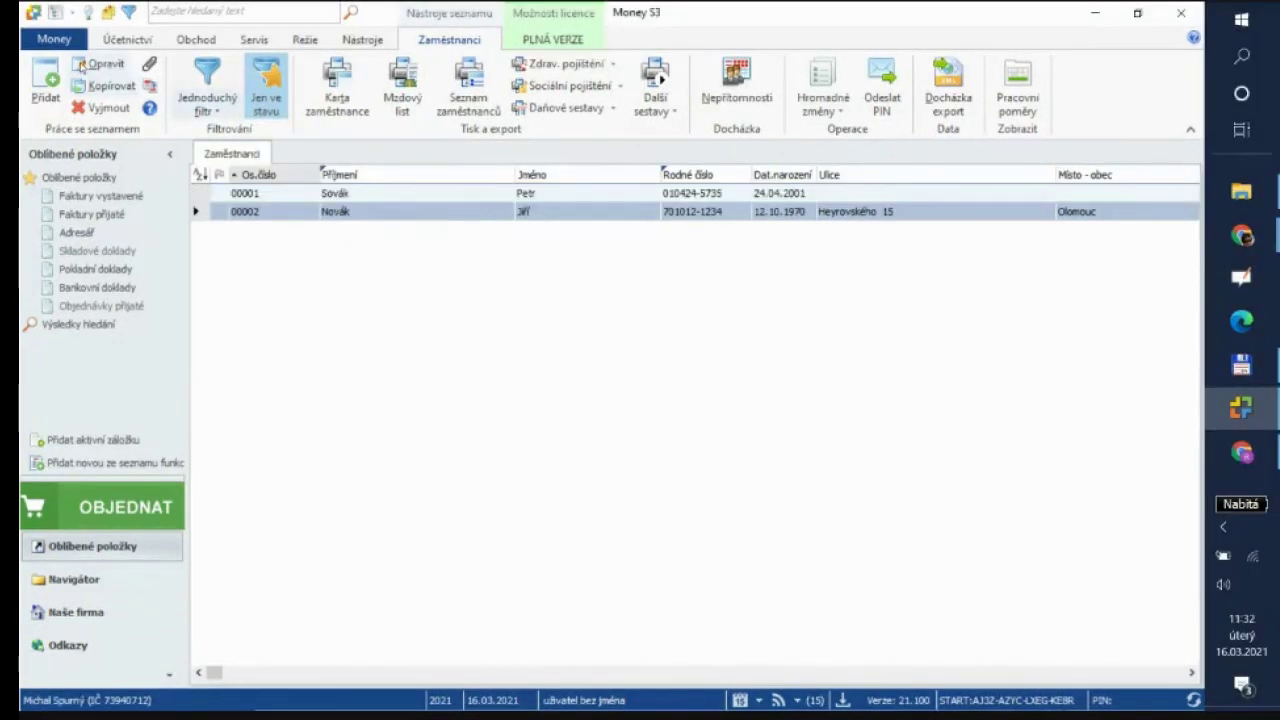
Enter the organisation's ČSSZ variable symbol under Nastavení agendy > Mzdy and confirm with OK
click(50, 40)
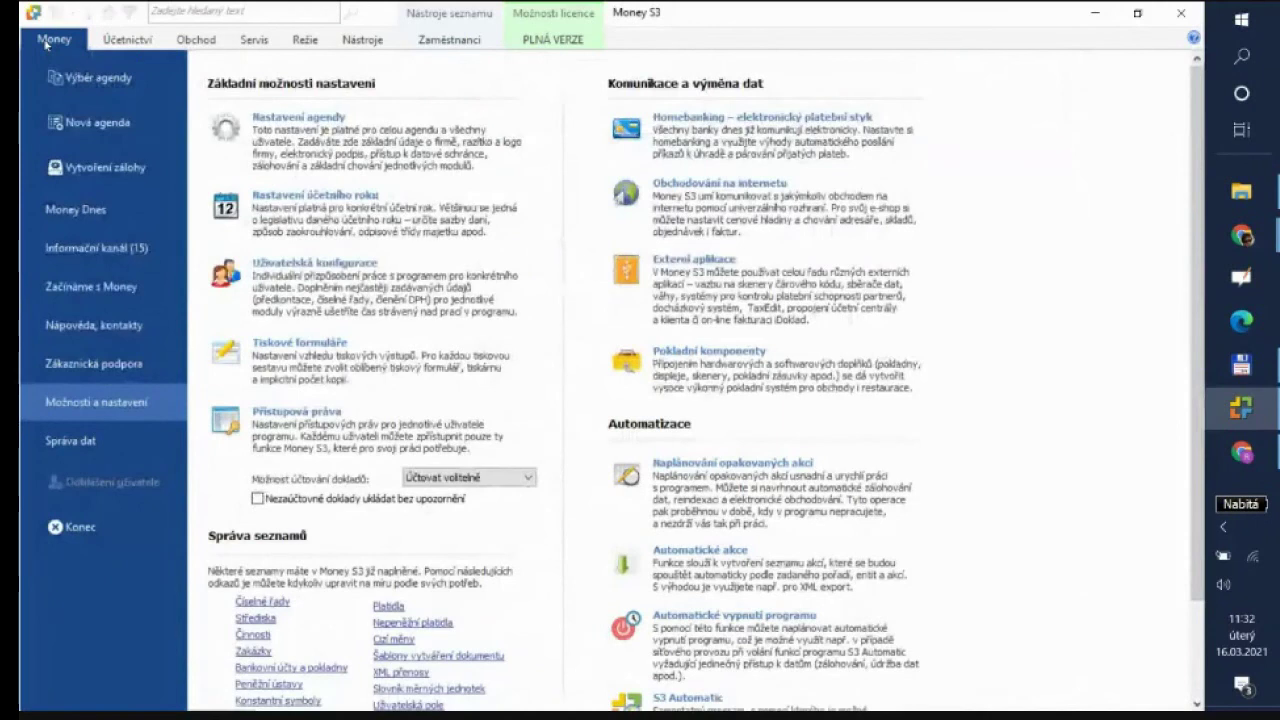
click(289, 127)
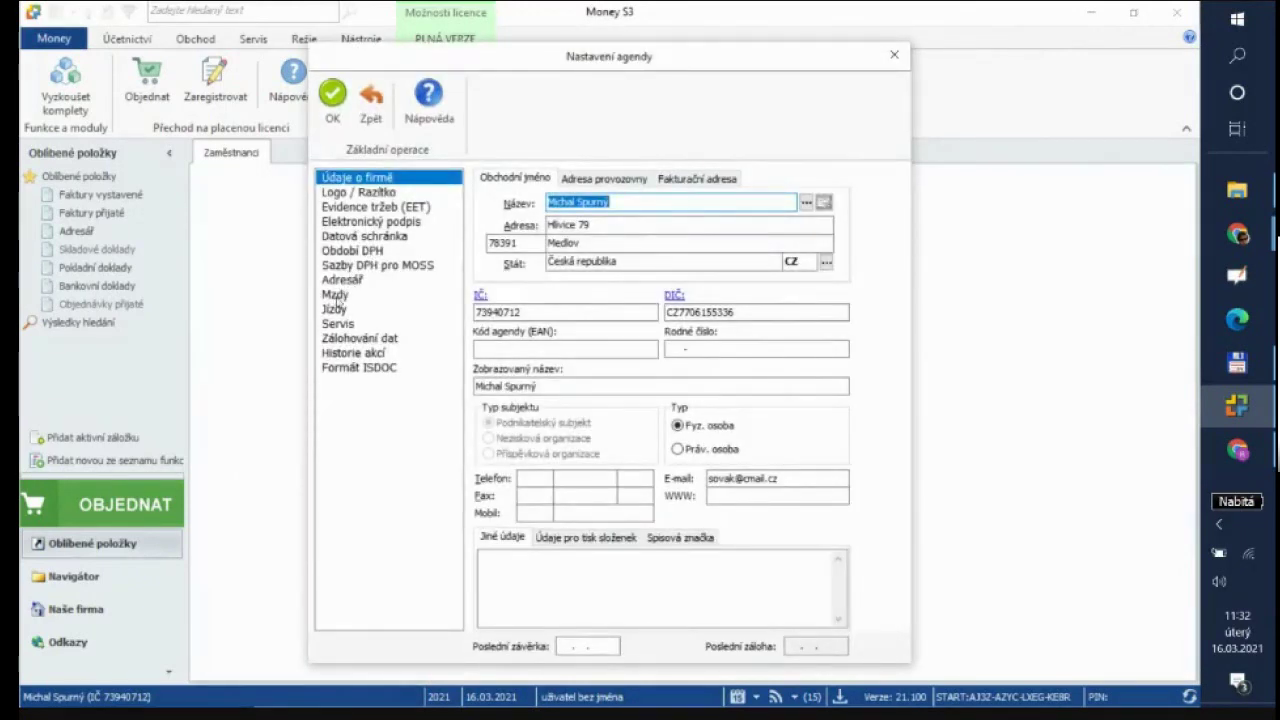
click(335, 296)
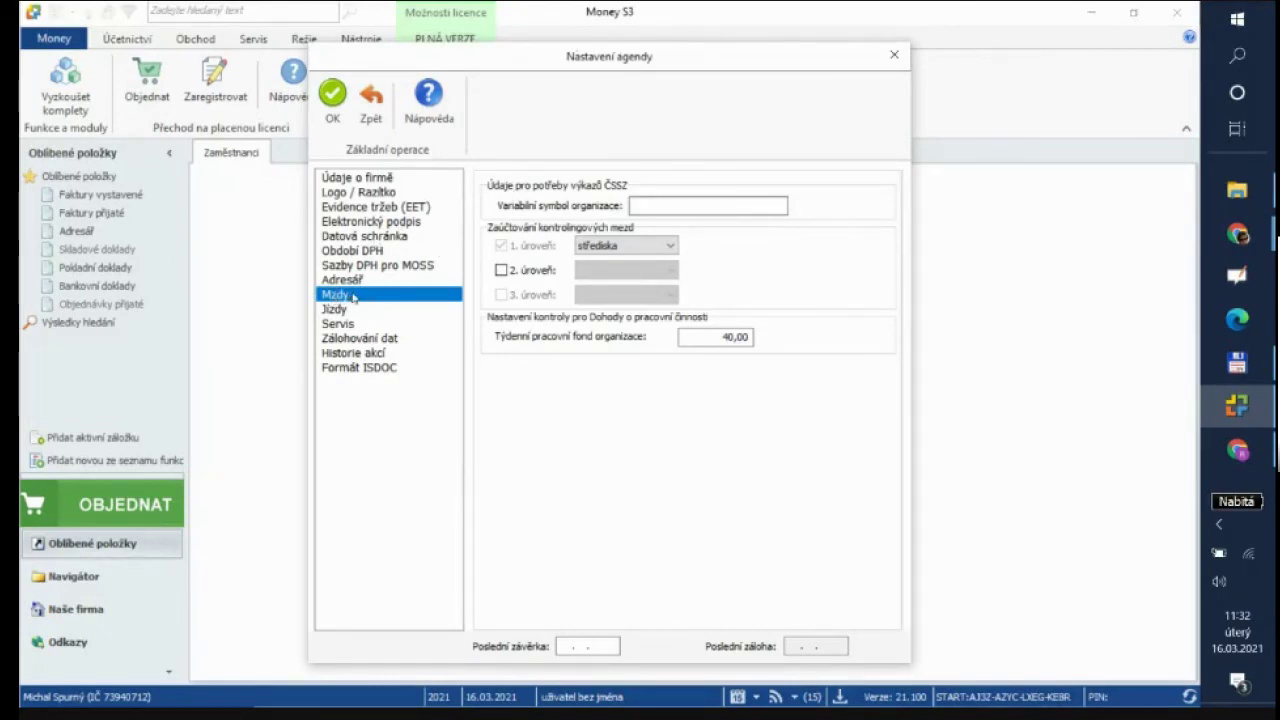
click(650, 205)
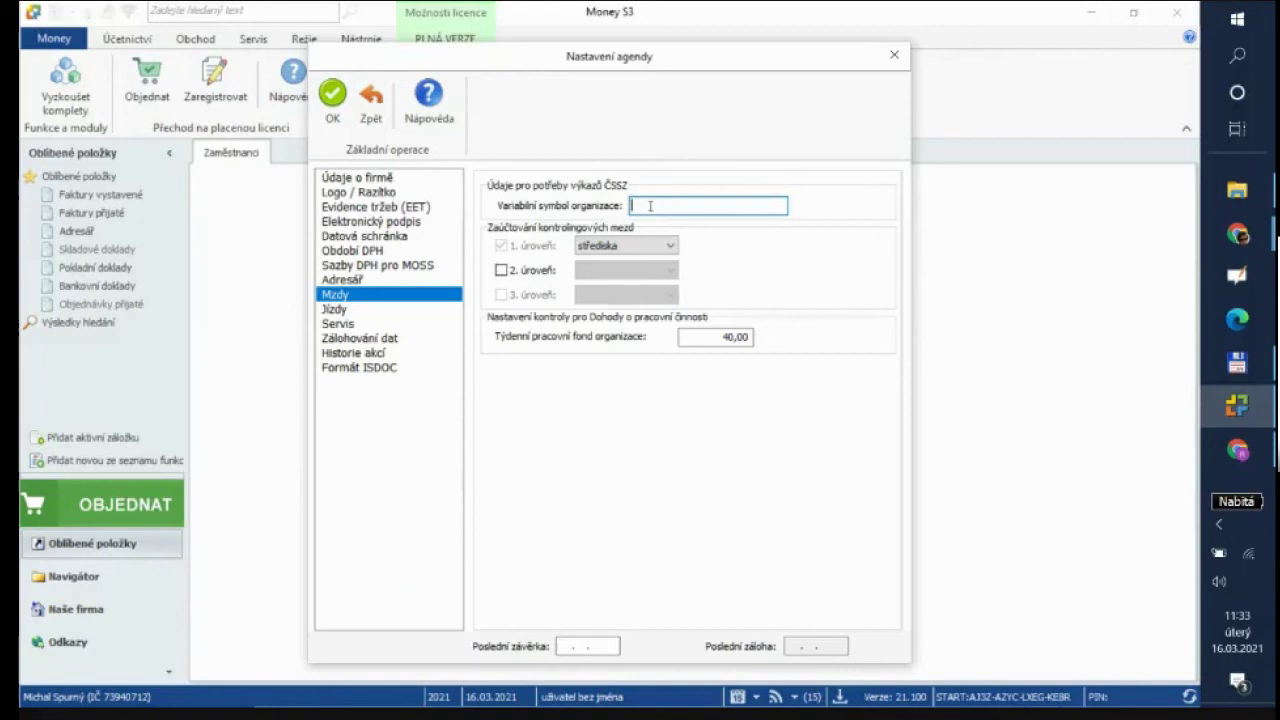
text(897654321)
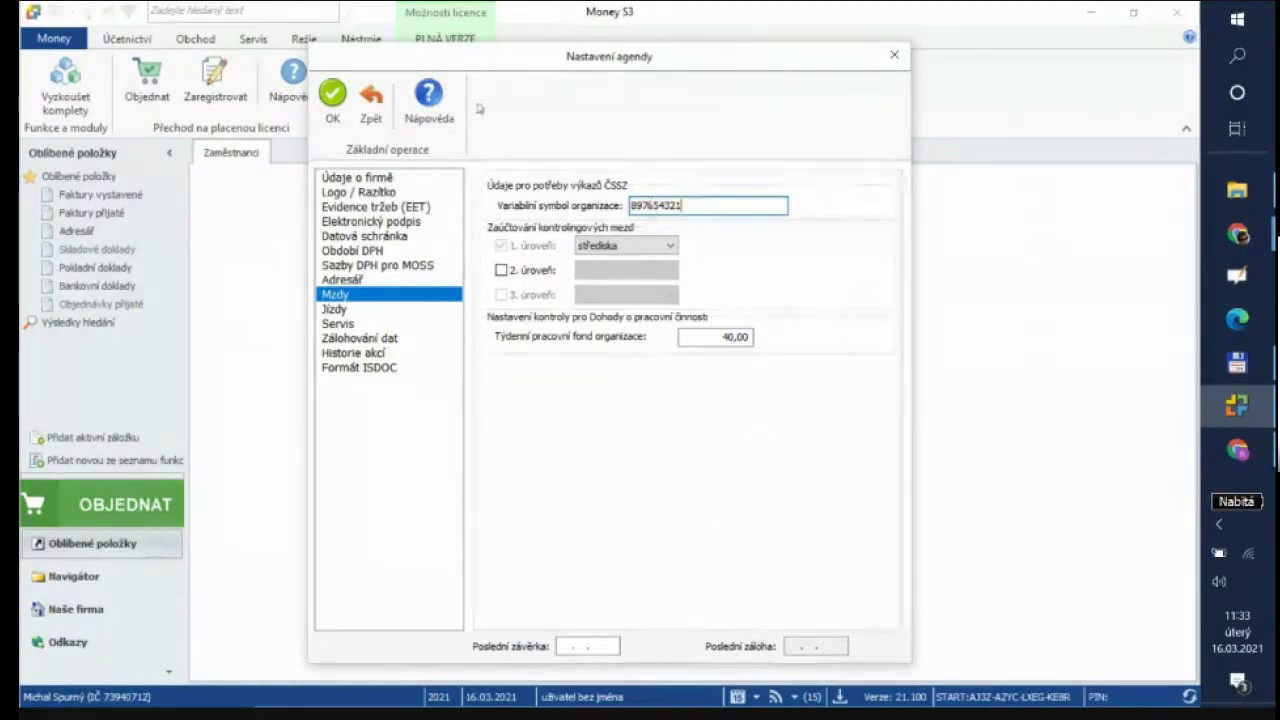
click(333, 94)
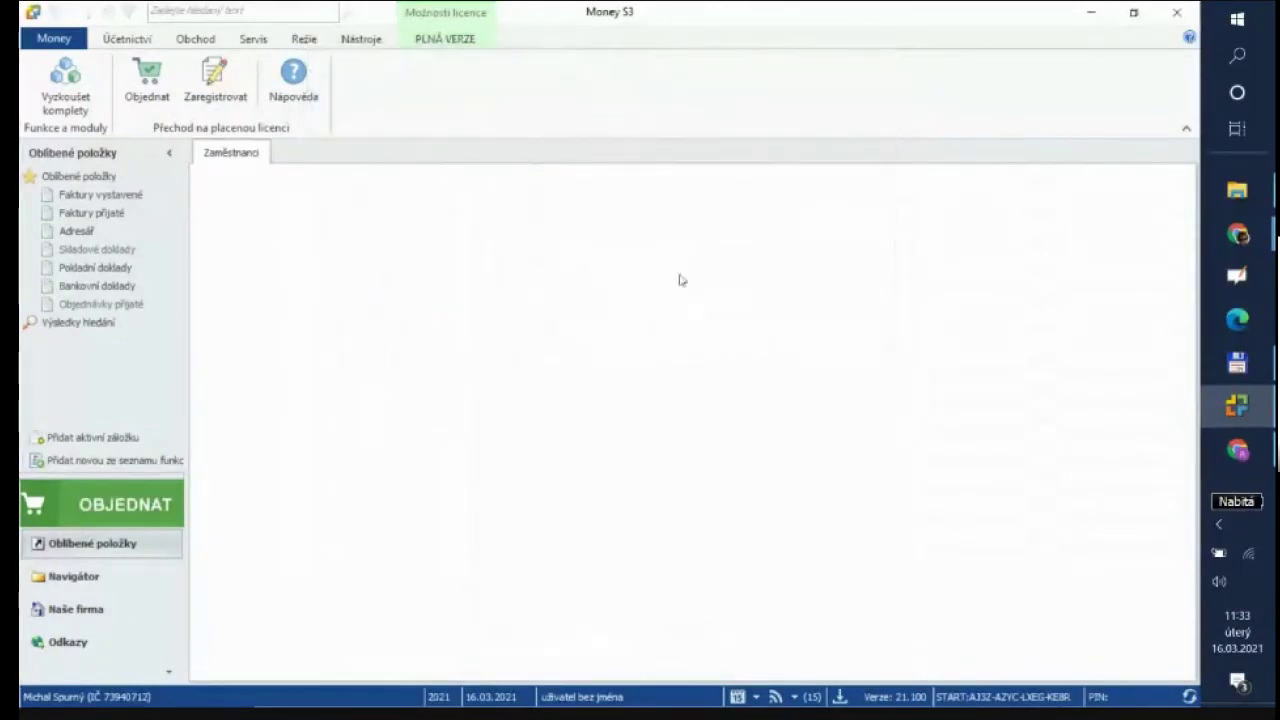